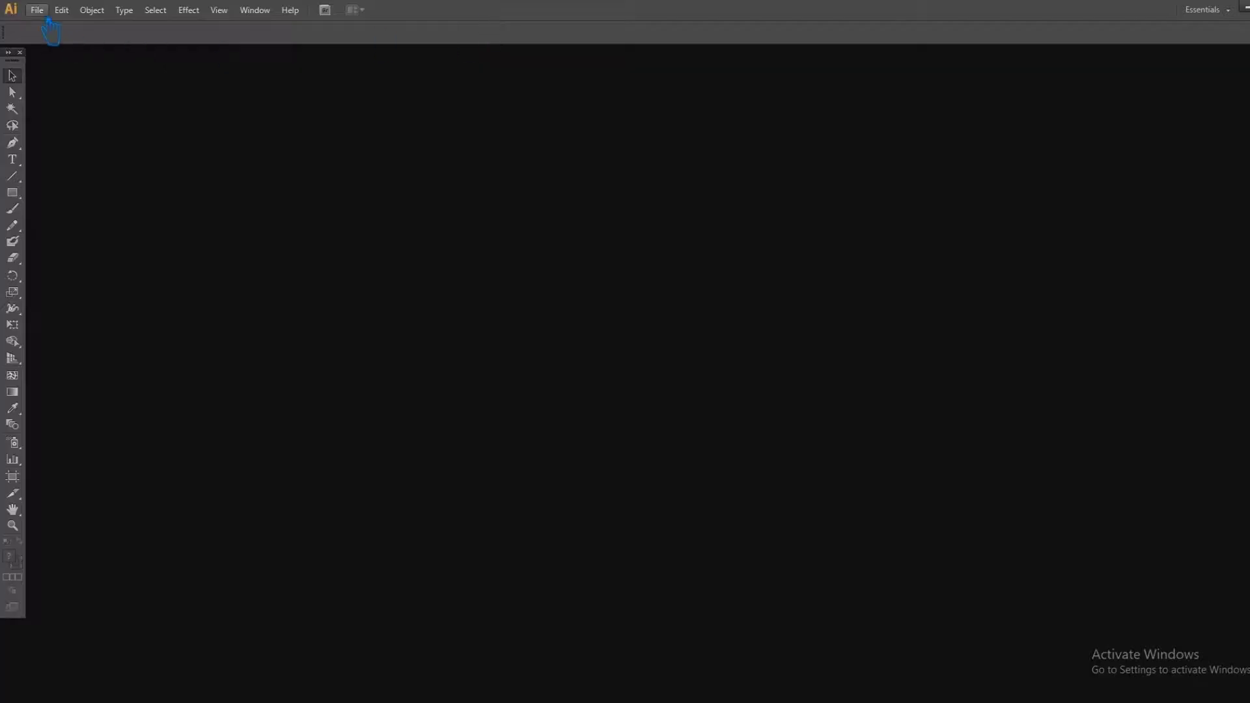
Step: Switch from the leggings mockup to an empty Illustrator workspace and open the File menu
click(38, 10)
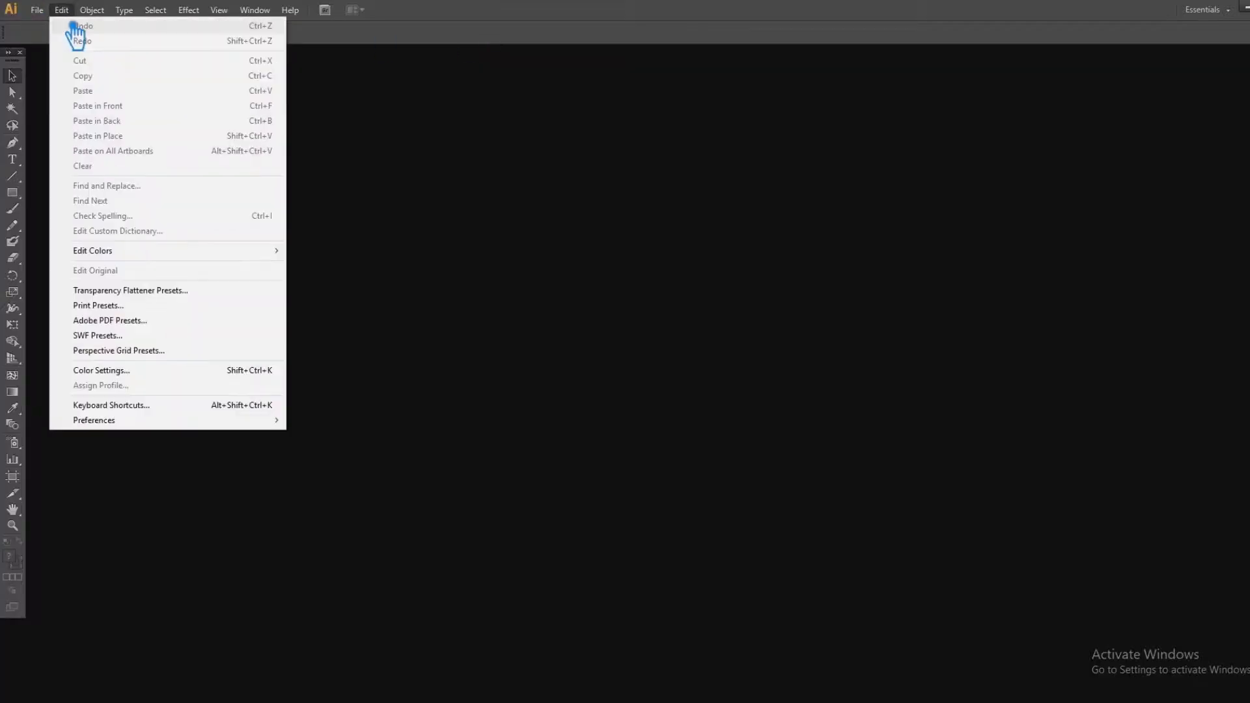
Step: Create a 6600 × 6500 px document named Leggings with raster effects at High (300 ppi)
click(68, 22)
text(Leggings)
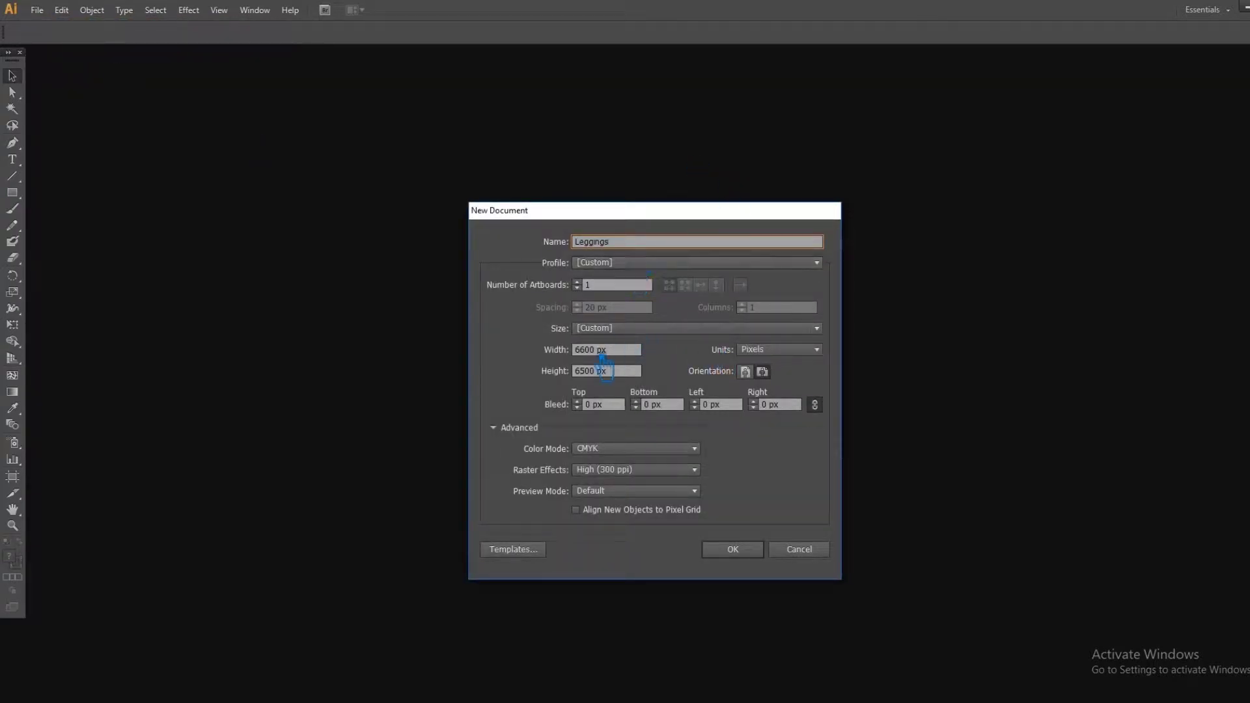
drag(590, 350, 576, 349)
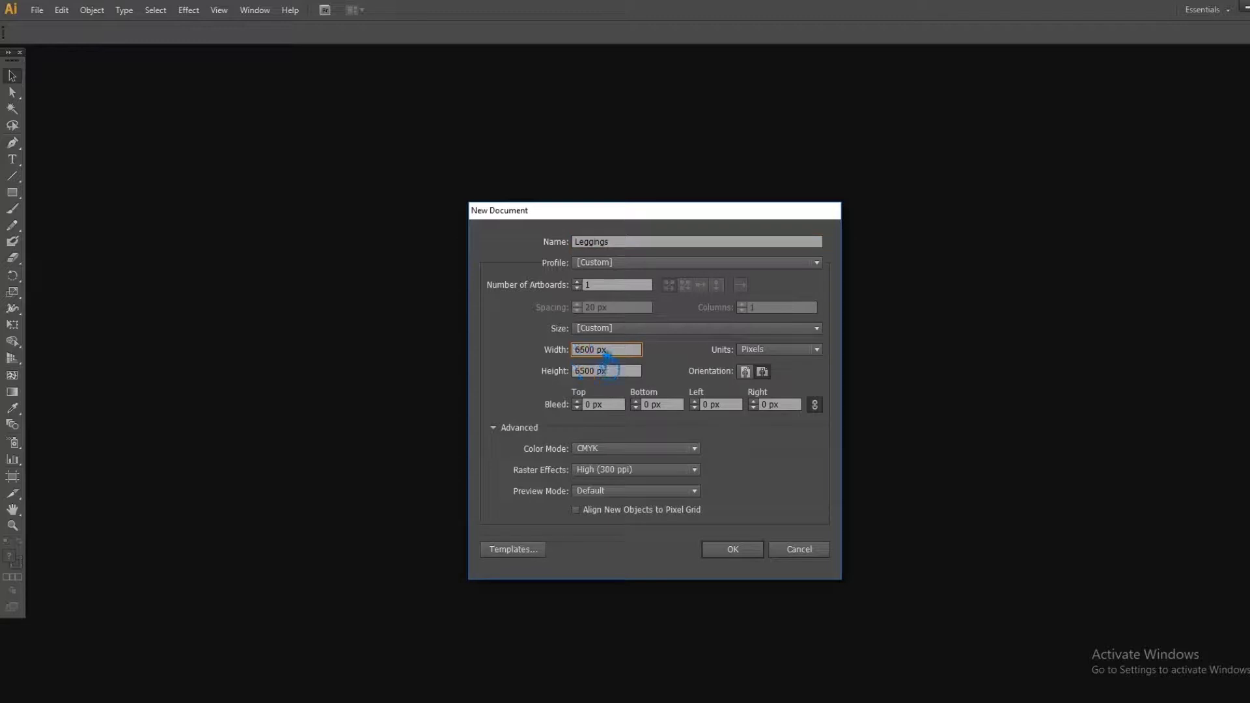
click(630, 449)
click(651, 469)
click(695, 482)
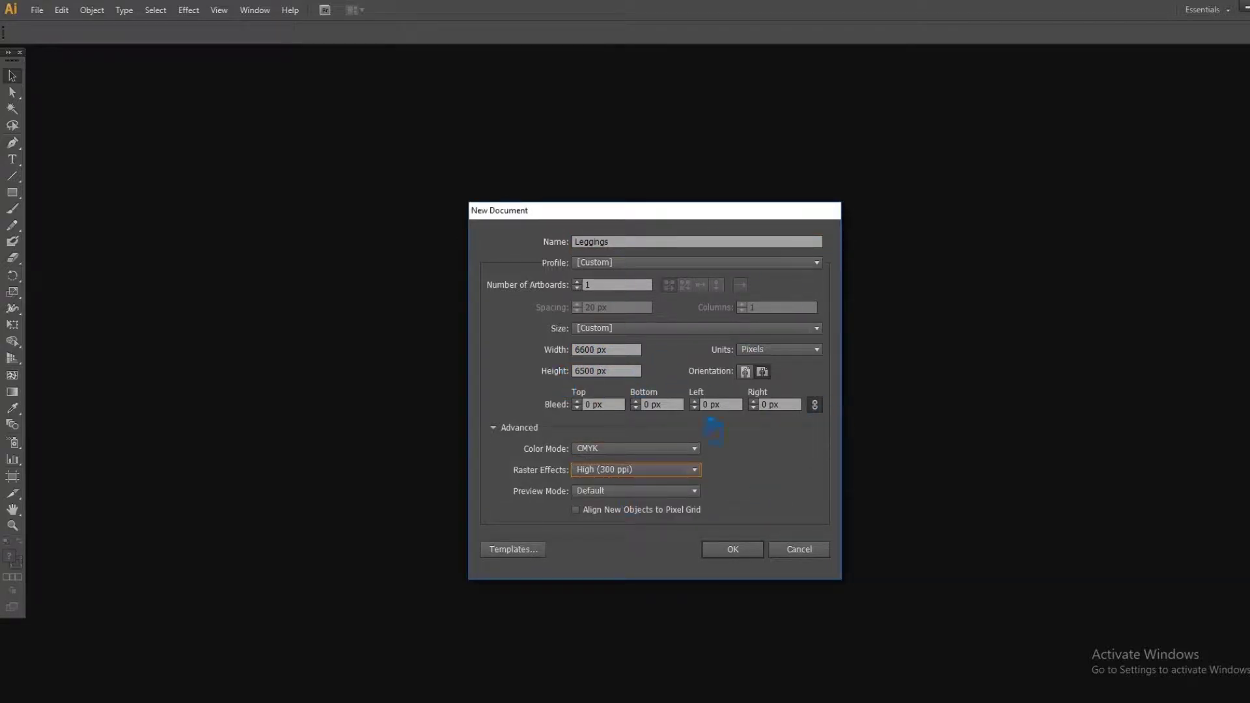
click(742, 551)
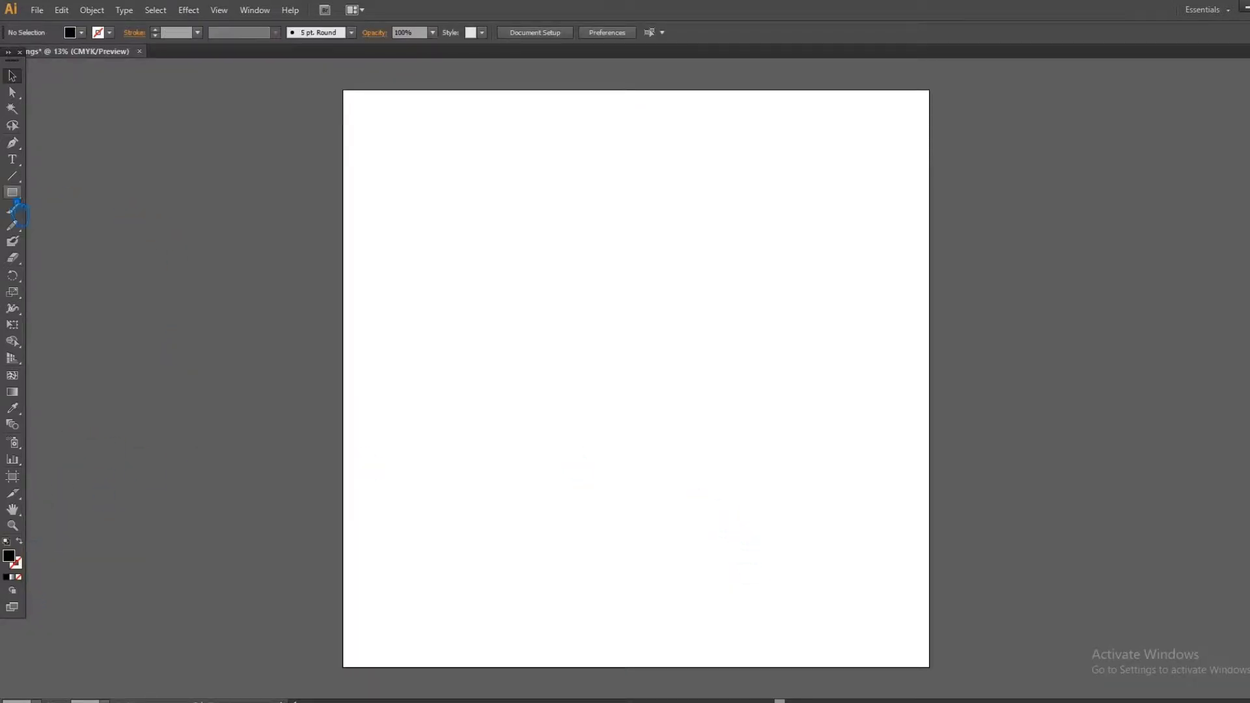
Step: Draw a black rectangle covering the whole artboard and show the Layers panel
mouse_move(343, 90)
mouse_down()
mouse_move(787, 558)
mouse_move(929, 667)
mouse_up()
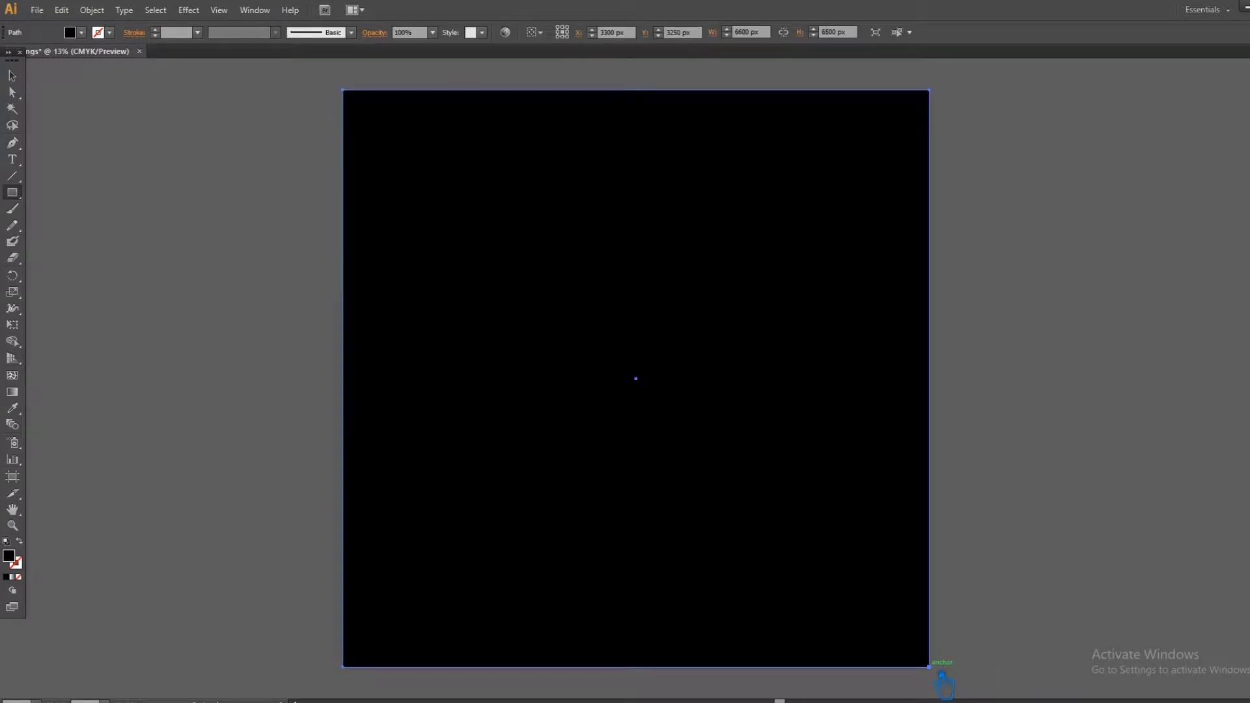
click(1158, 335)
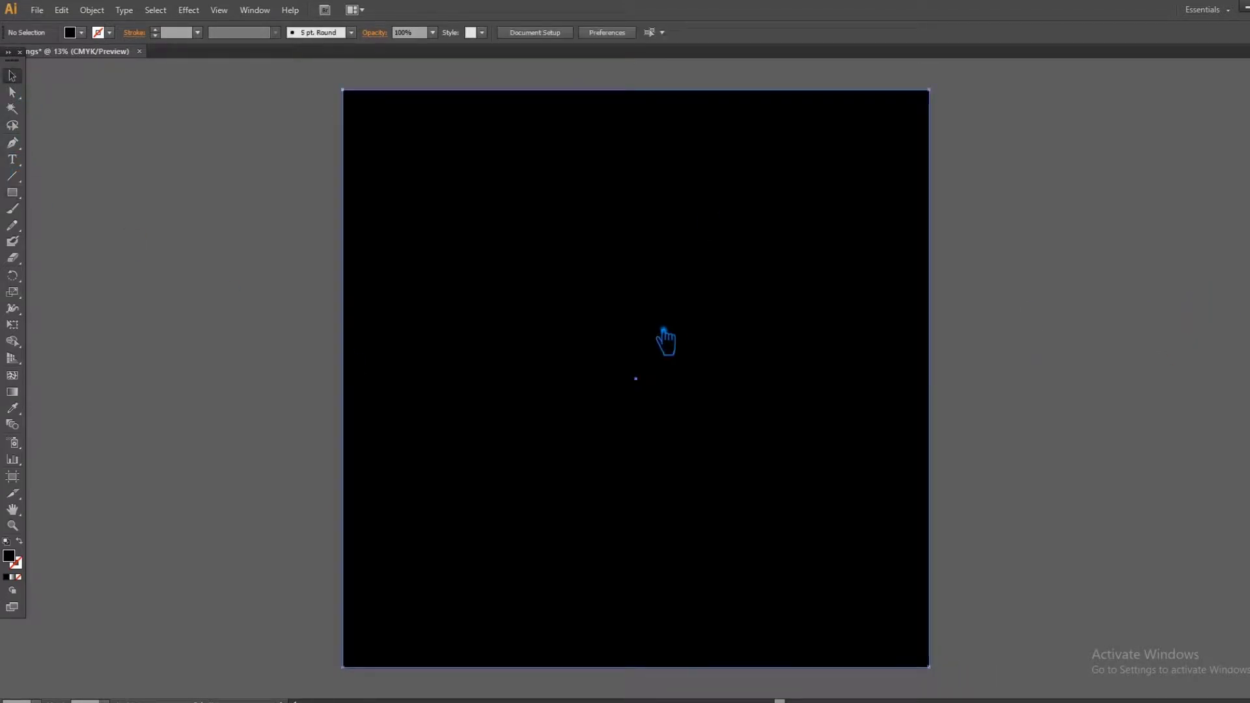
click(664, 340)
key(F7)
Step: Paste a duplicate of the black rectangle in front, then drag the dog images toward the document
click(1190, 319)
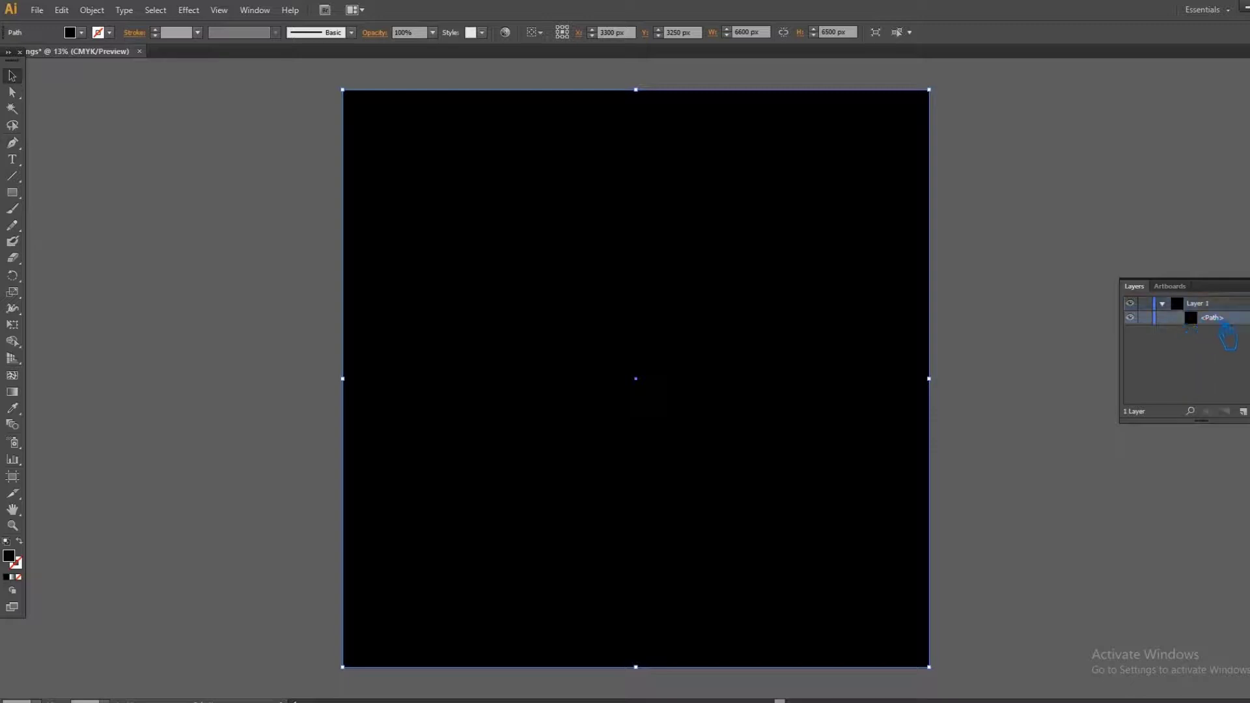
key(ctrl+c)
key(ctrl+f)
click(1058, 297)
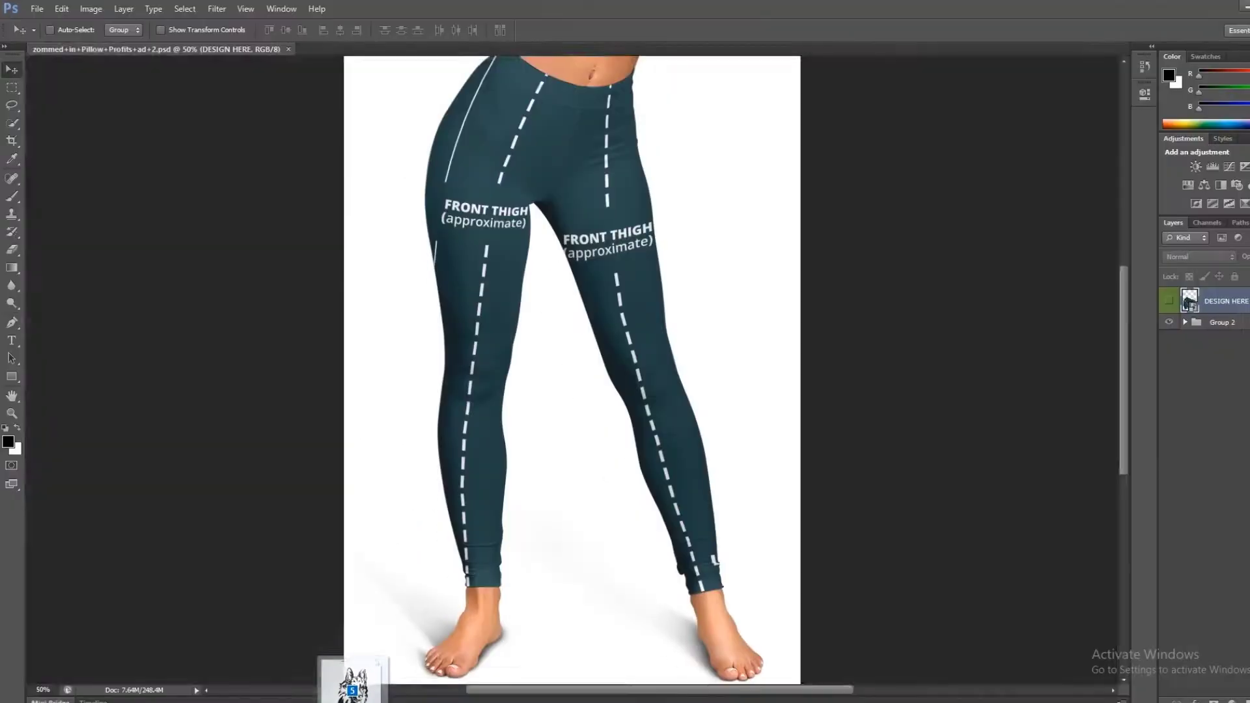
mouse_move(303, 138)
mouse_down()
mouse_move(395, 648)
mouse_move(388, 680)
mouse_move(327, 567)
mouse_up()
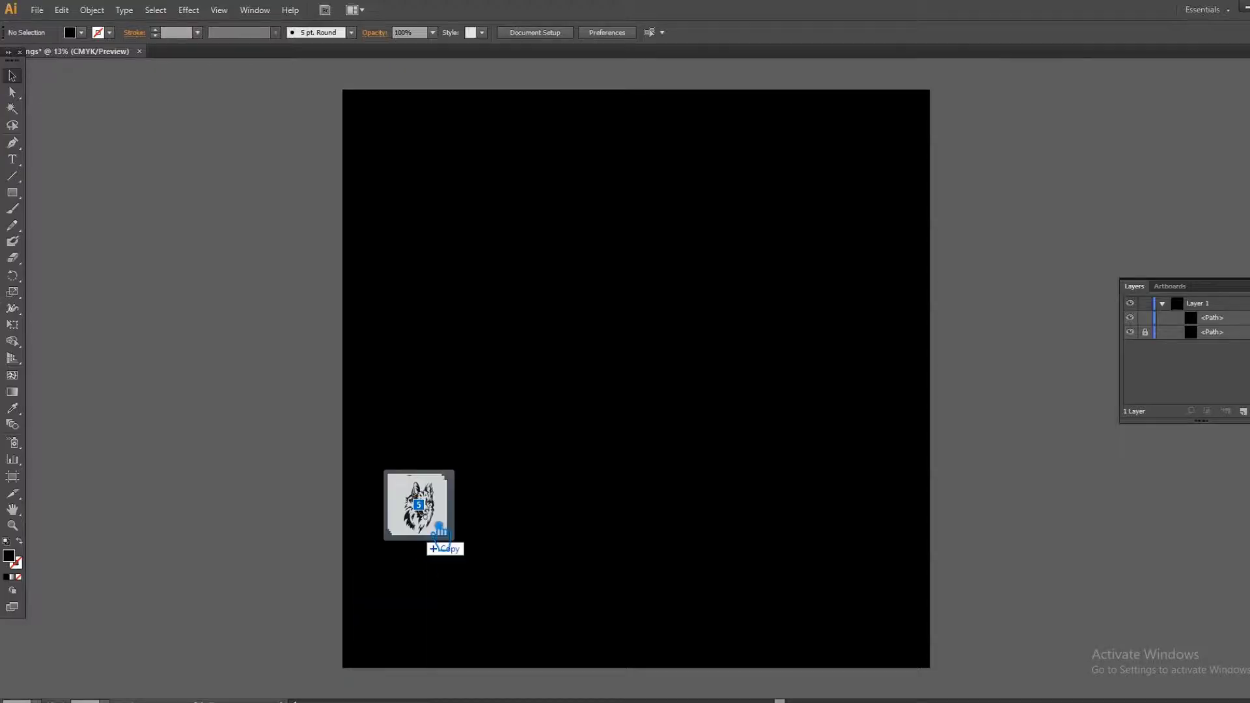
Step: Place the dog images beside the artboard and resize the Rottweiler and German Shepherd
drag(293, 209, 223, 471)
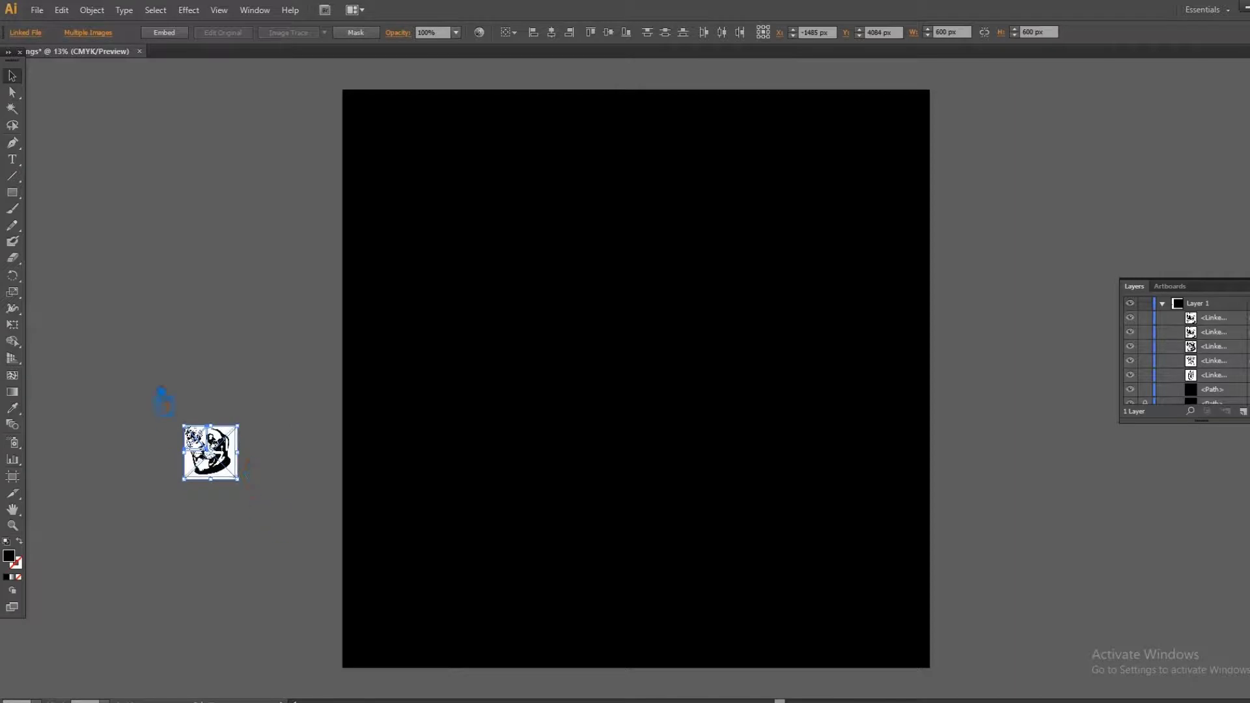
drag(237, 425, 371, 288)
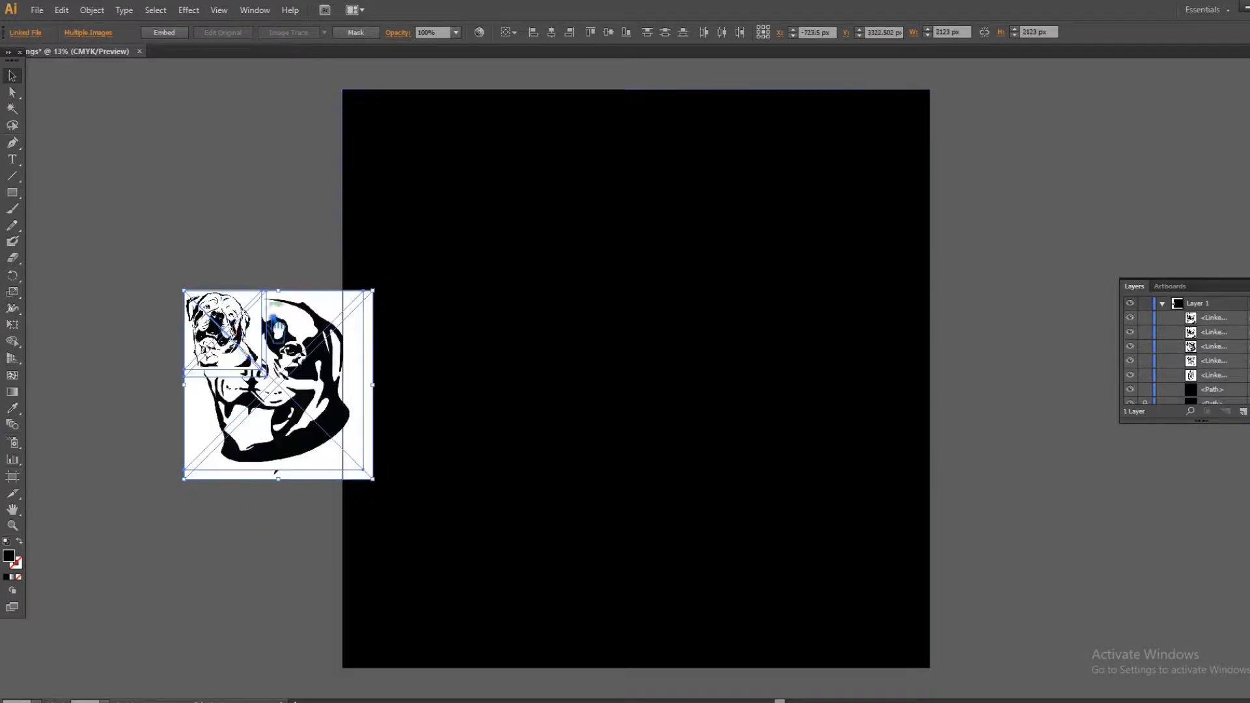
drag(263, 348, 192, 211)
drag(319, 355, 362, 376)
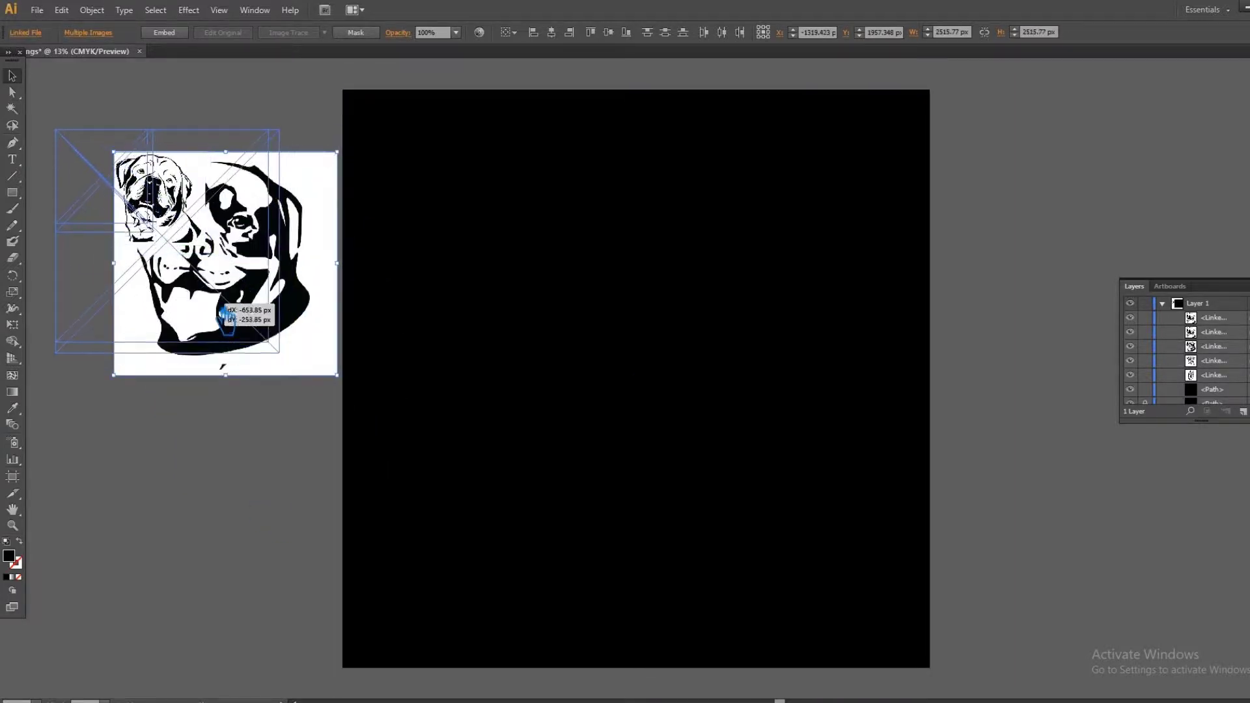
drag(195, 309, 215, 563)
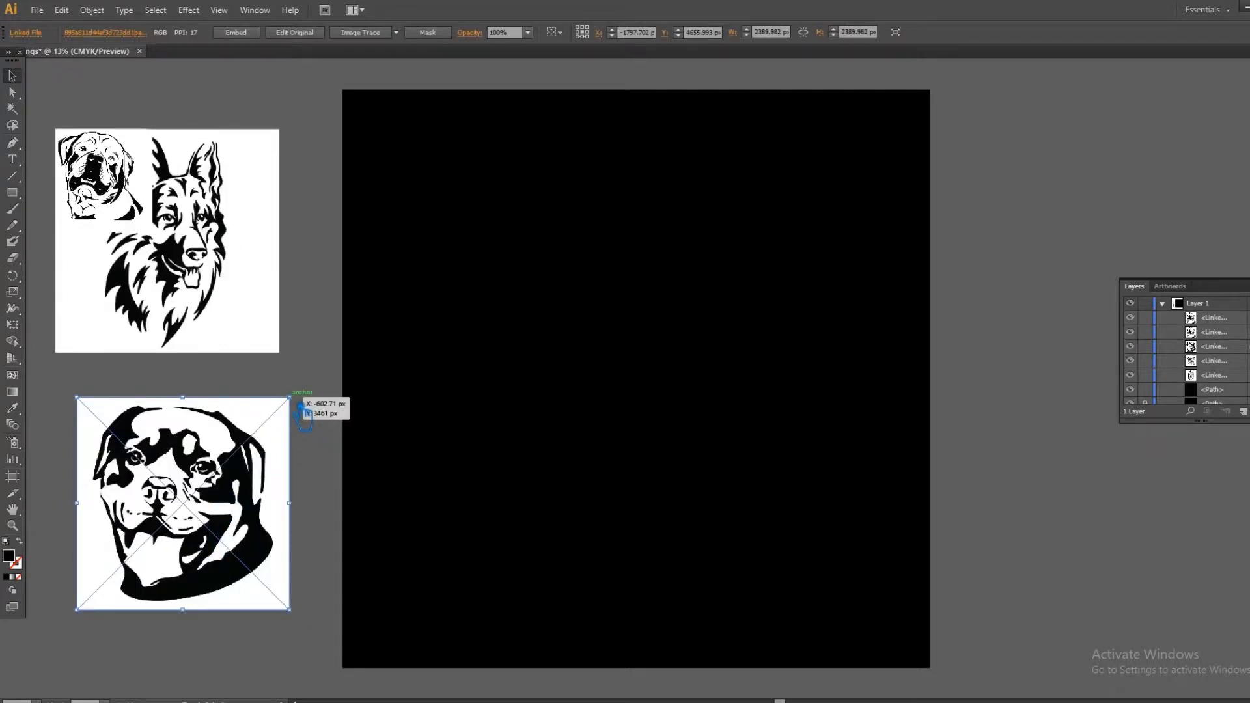
drag(303, 407, 215, 495)
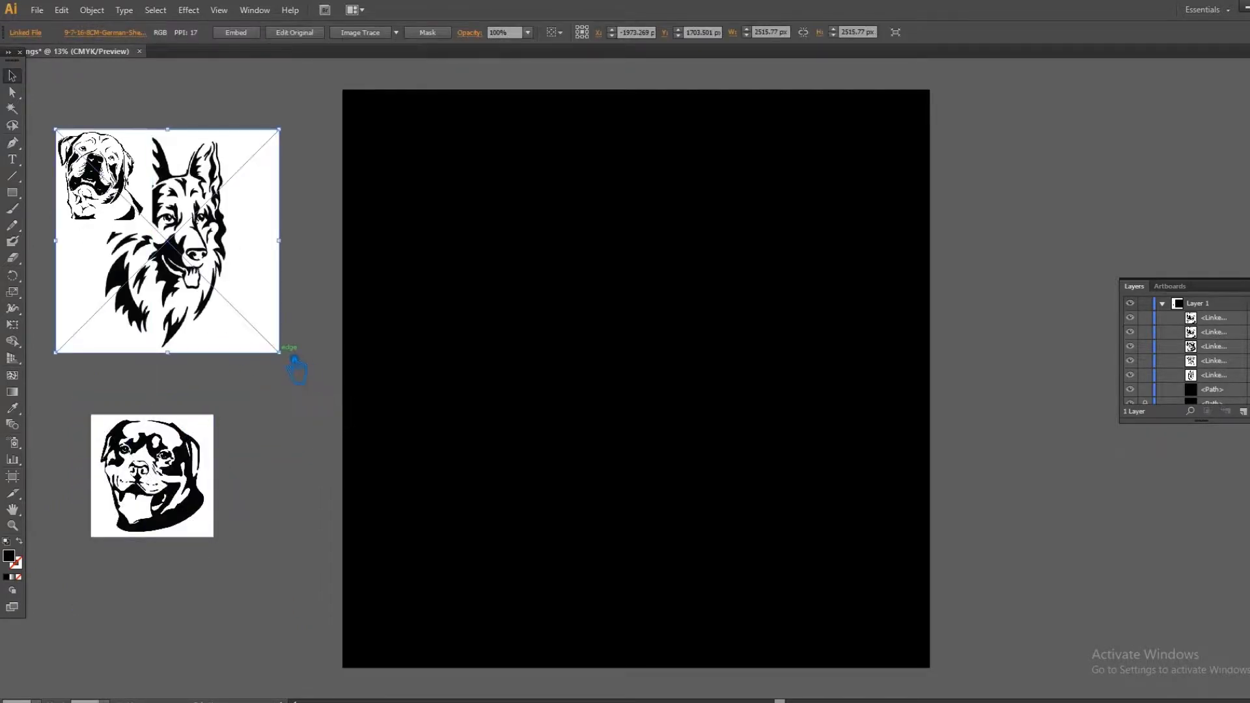
mouse_move(294, 359)
mouse_down()
mouse_move(163, 237)
mouse_move(215, 348)
mouse_move(207, 361)
mouse_up()
drag(215, 286, 215, 260)
Step: Size and arrange the two bulldog images and the mastiff into tiles at the left
mouse_move(161, 203)
mouse_down()
mouse_move(256, 202)
mouse_move(293, 264)
mouse_move(182, 642)
mouse_move(189, 668)
mouse_up()
click(273, 604)
drag(274, 604, 304, 585)
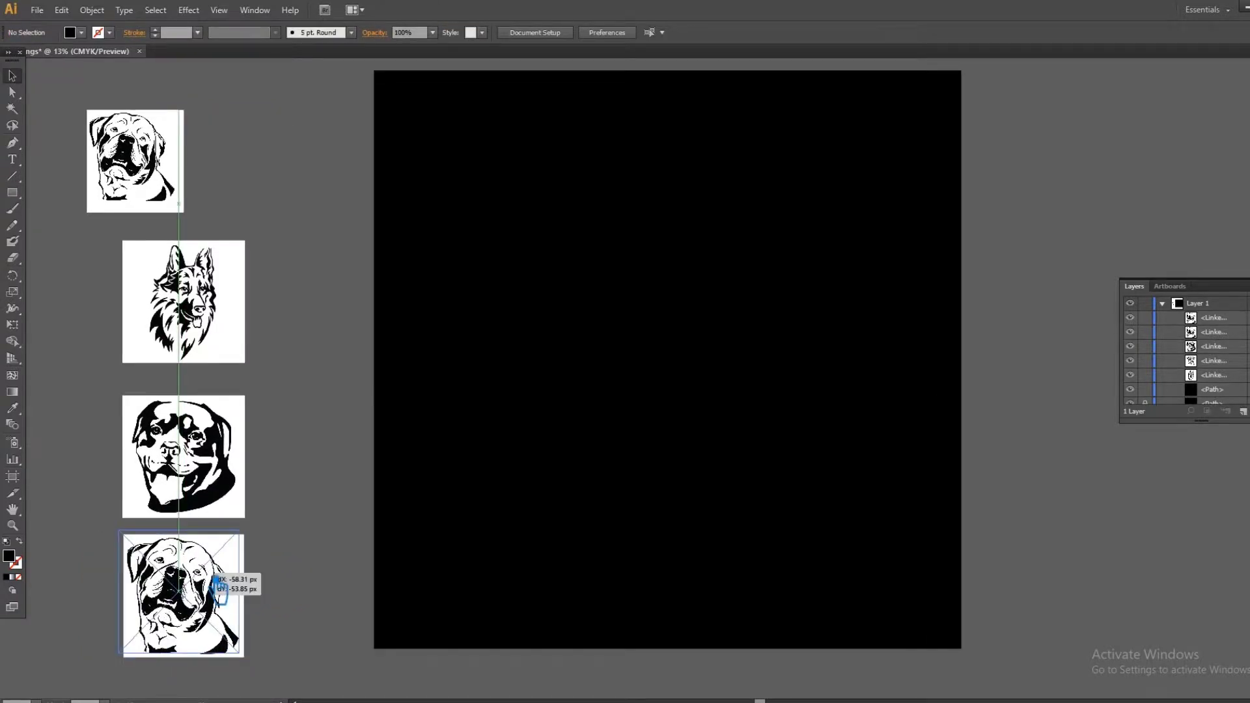
drag(226, 587, 231, 577)
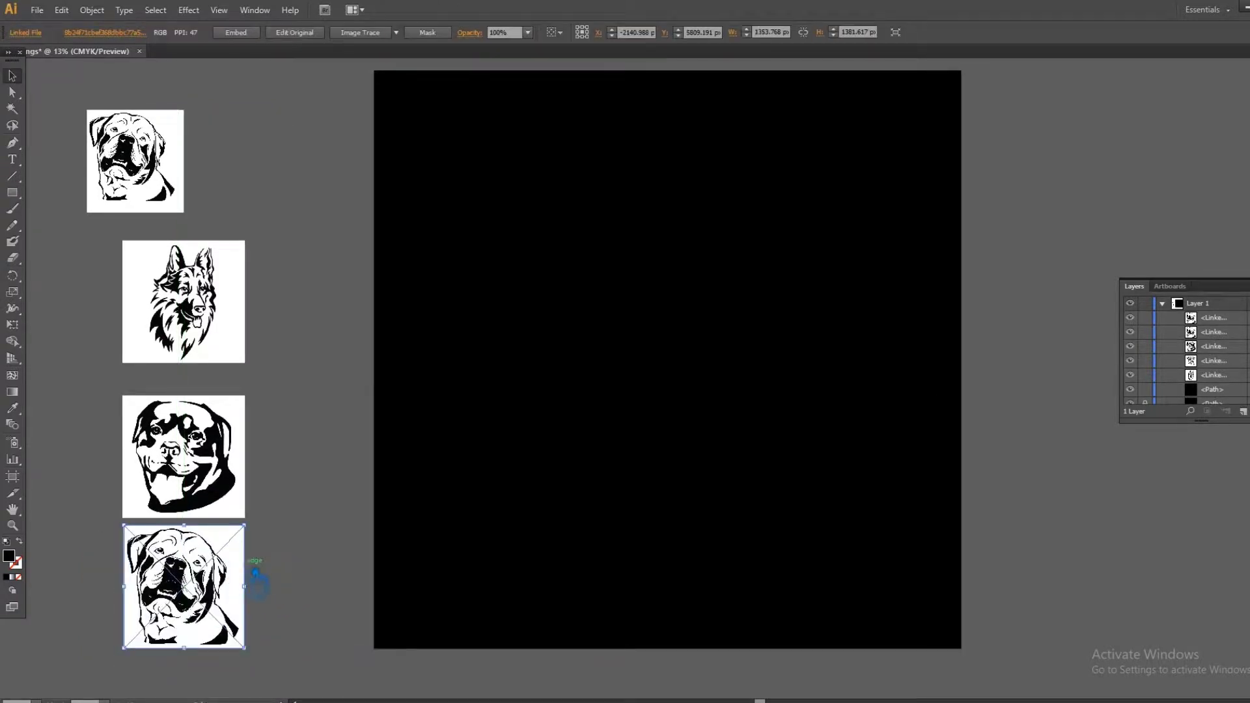
drag(255, 653, 259, 659)
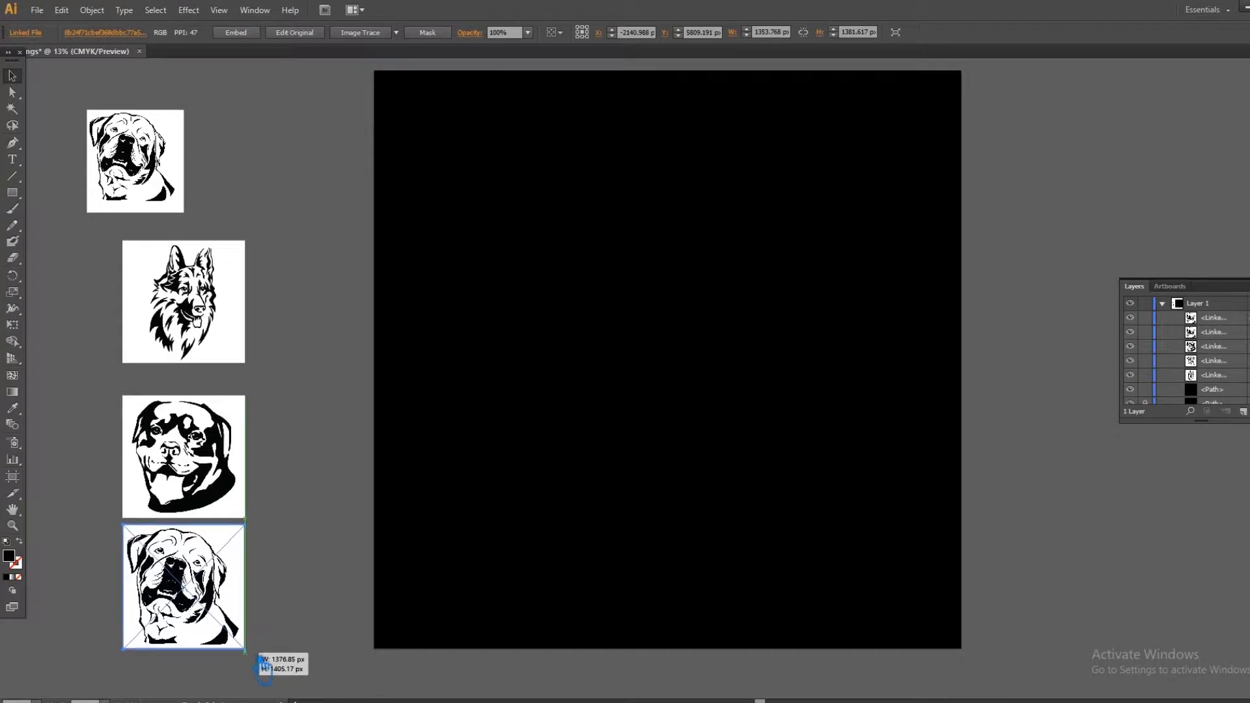
drag(264, 668, 265, 667)
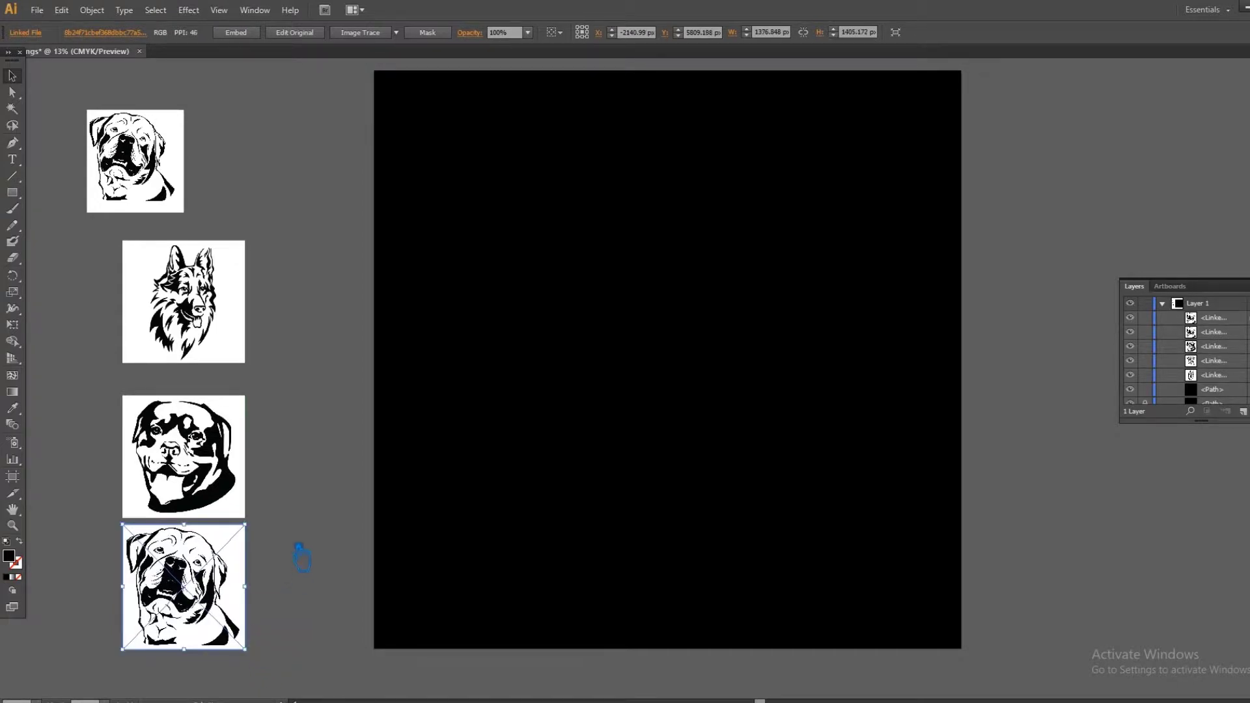
drag(123, 125, 217, 216)
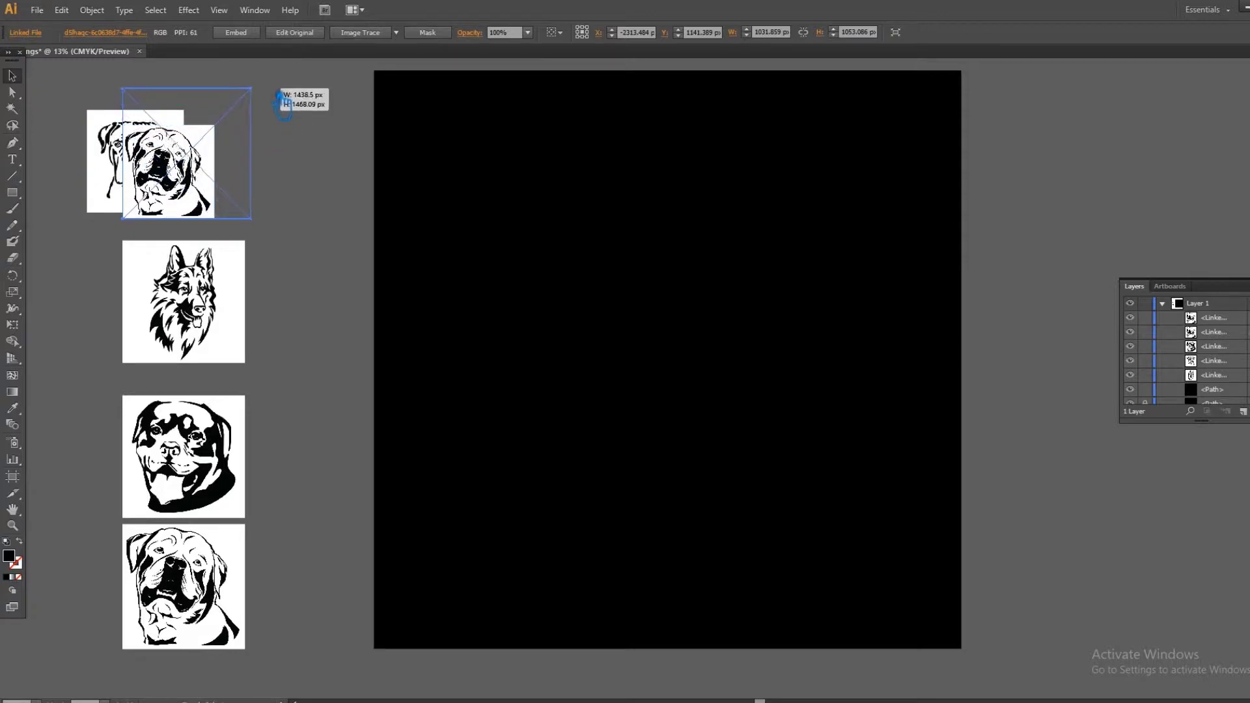
drag(229, 136, 303, 145)
drag(255, 95, 386, 238)
Step: Image Trace the top-left bulldog, expand and ungroup it, and delete its white background
click(287, 246)
click(183, 156)
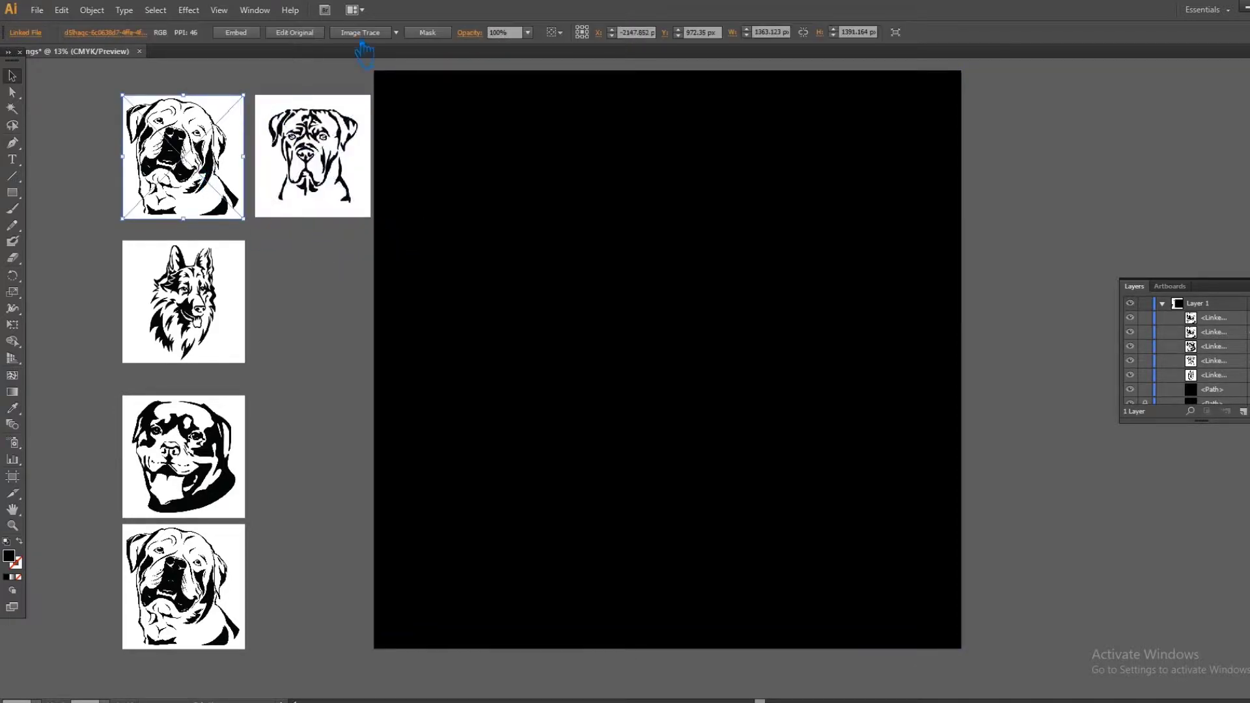
click(396, 32)
click(438, 112)
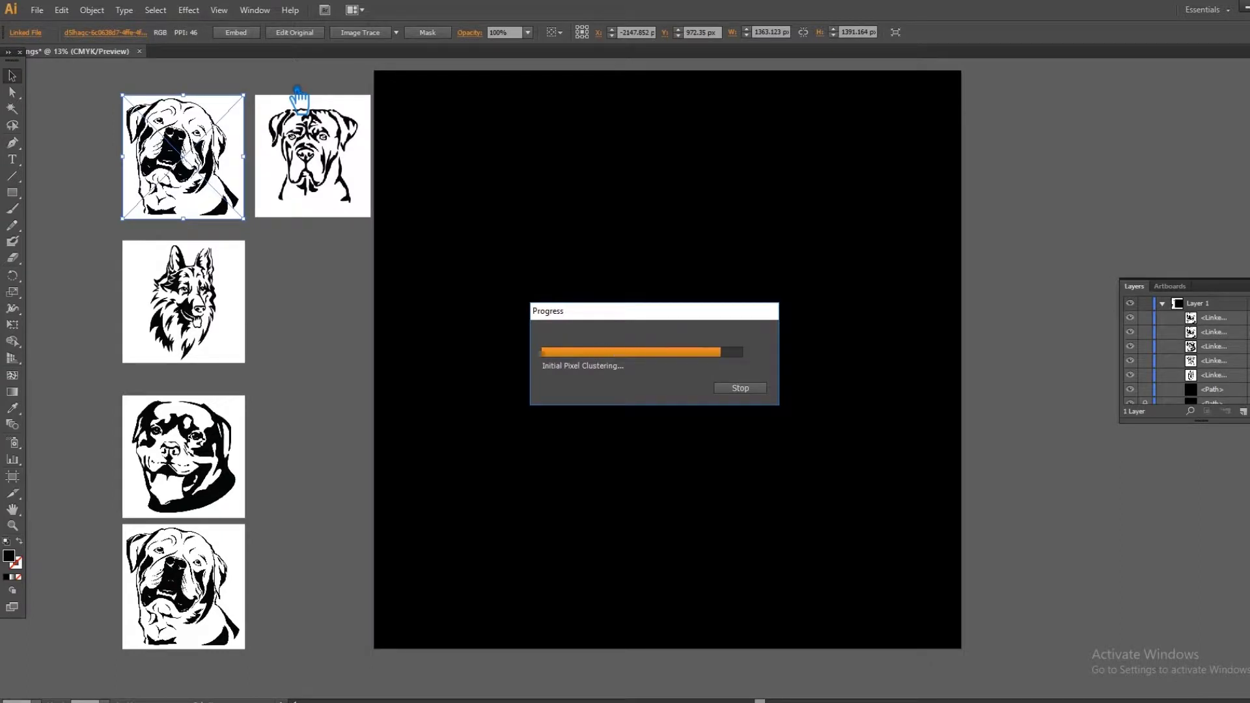
click(332, 32)
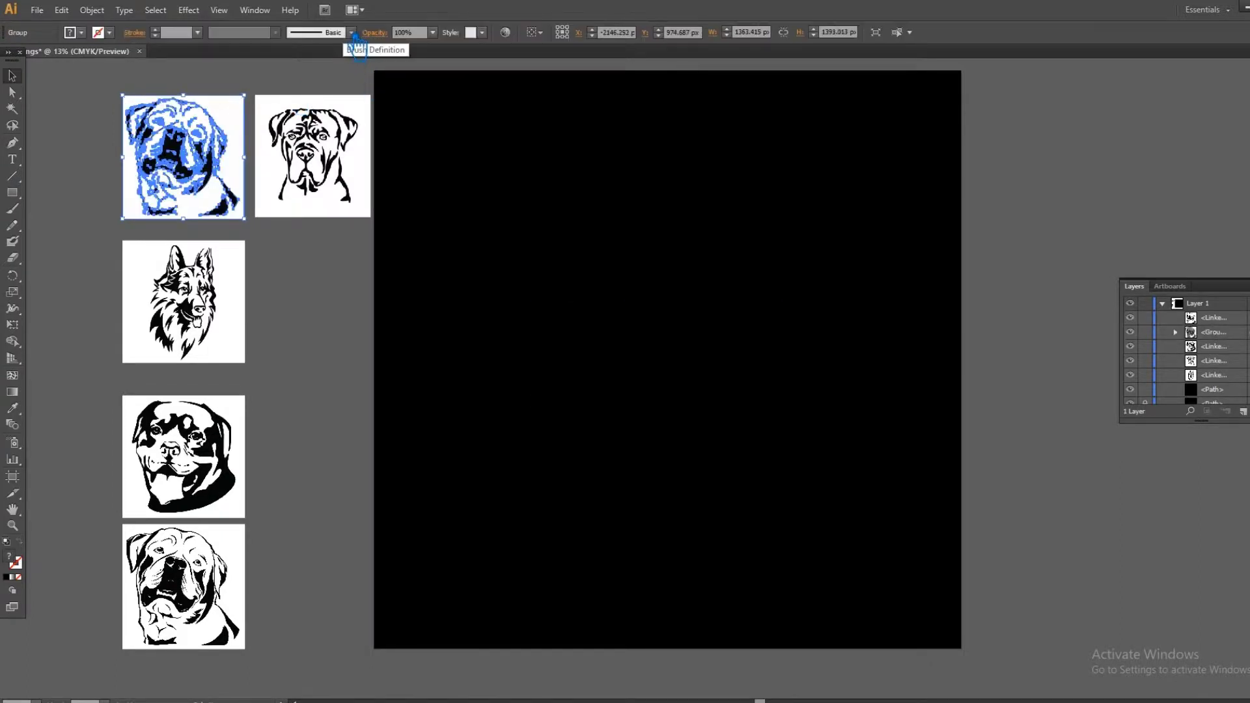
right_click(240, 111)
click(273, 191)
click(216, 117)
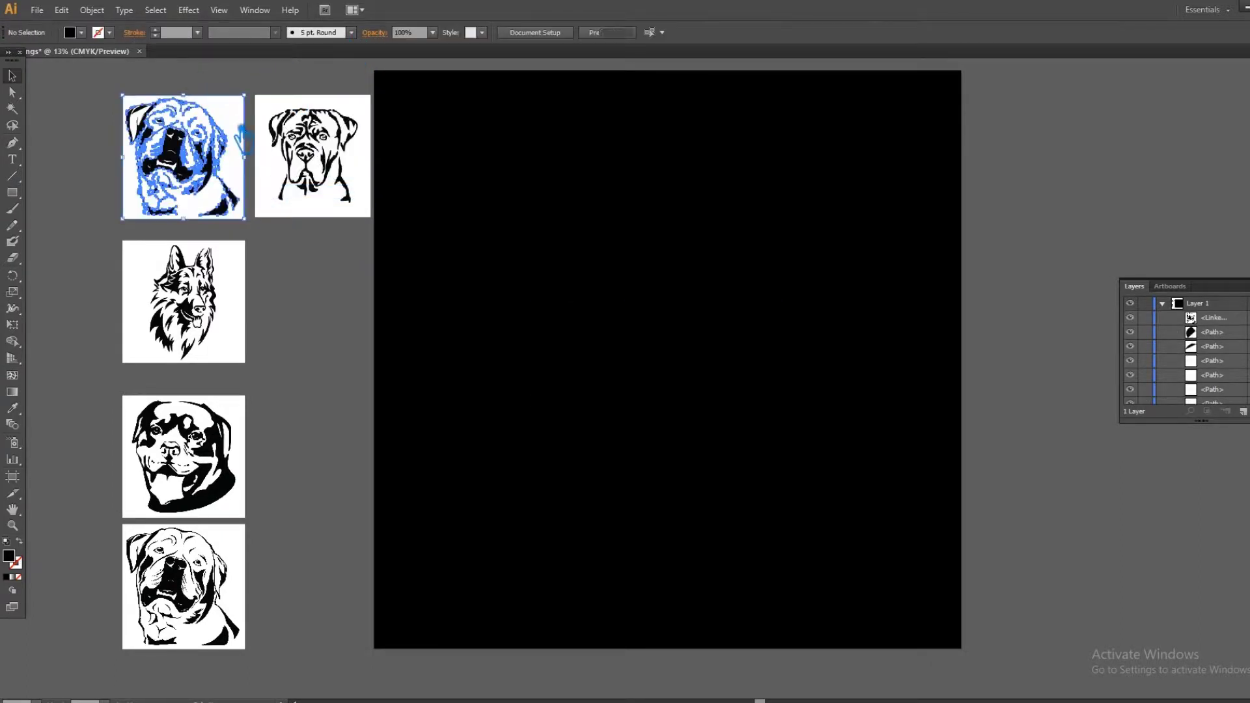
key(Delete)
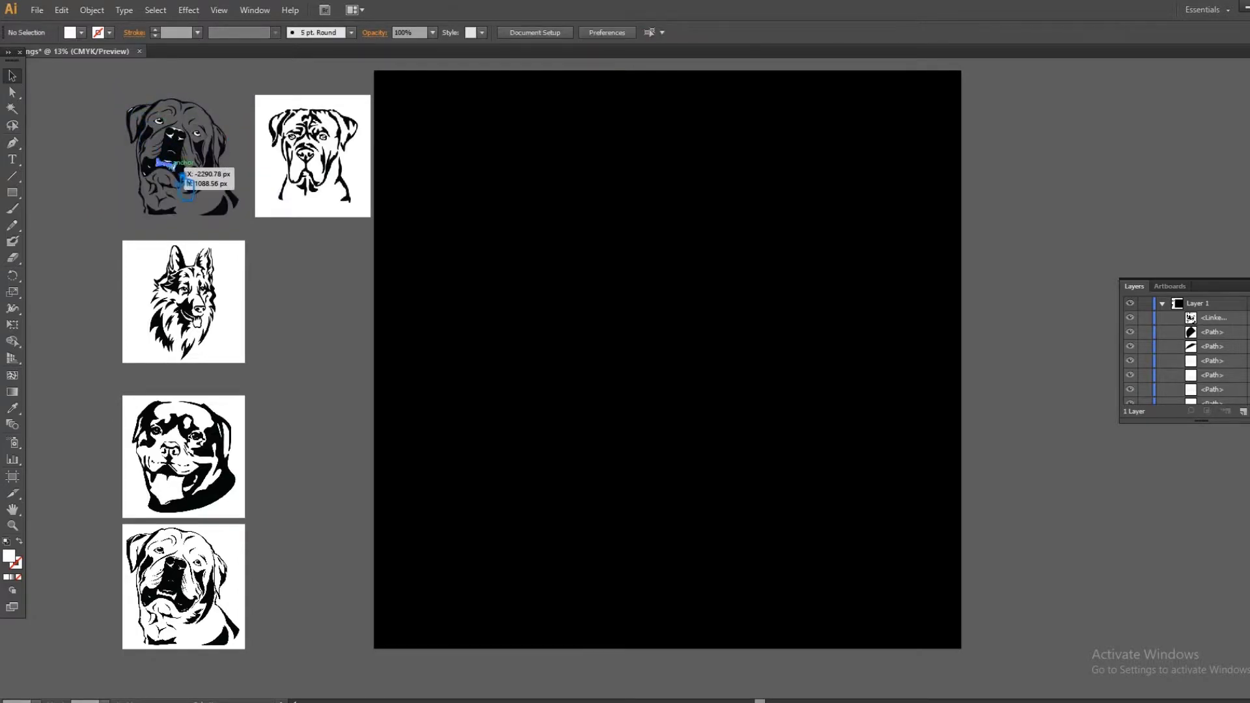
Step: Move the white eye shape onto the left eye, delete the stray ear, and shift the jaw highlight
scroll(251, 124, up, 5)
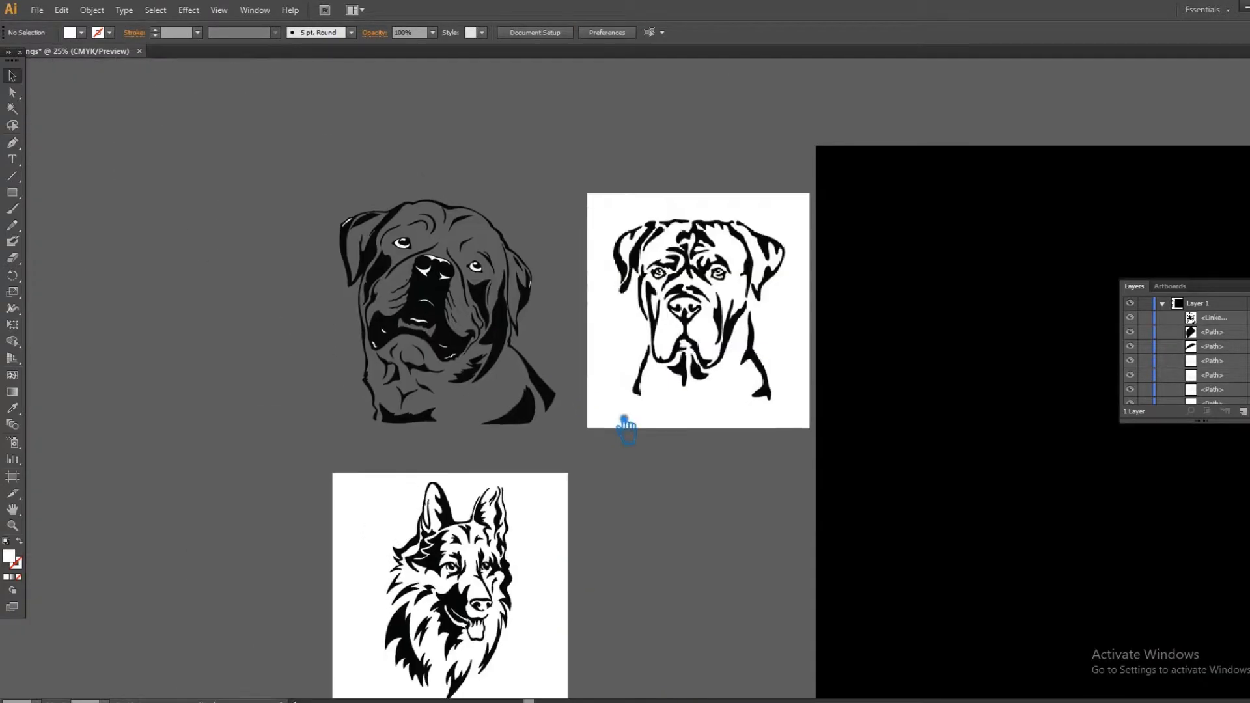
drag(419, 229, 577, 446)
scroll(577, 446, up, 2)
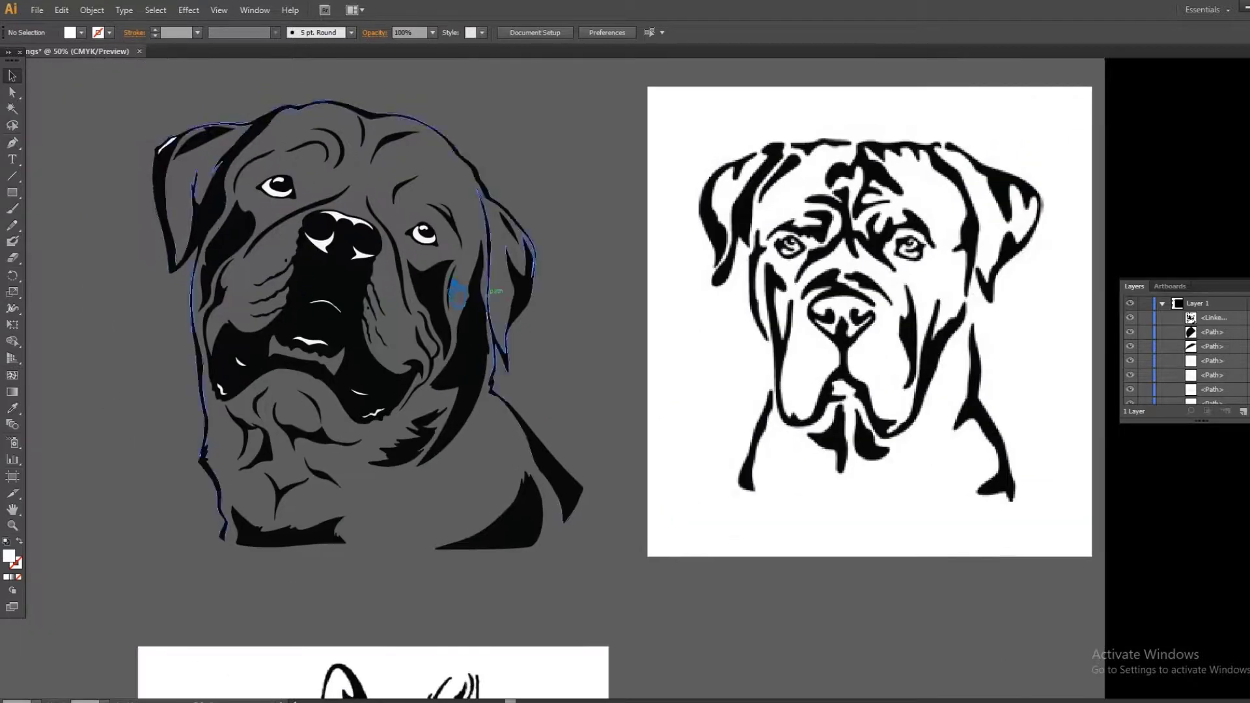
click(384, 252)
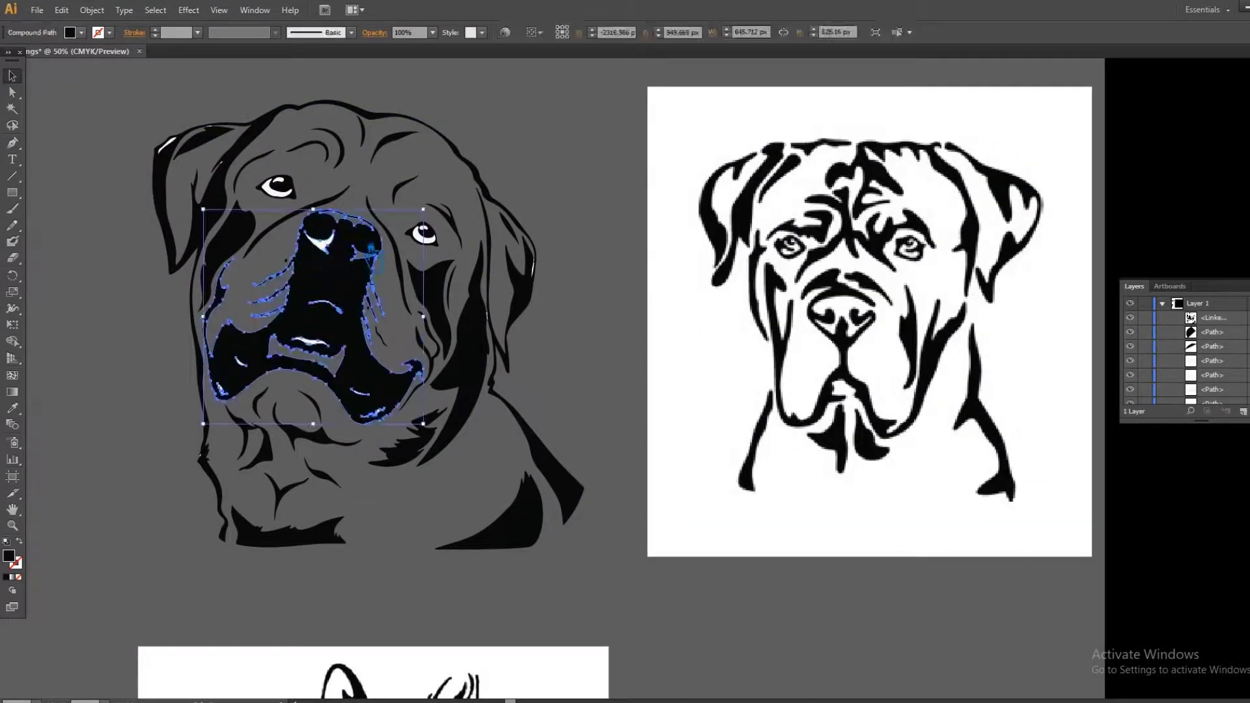
click(555, 189)
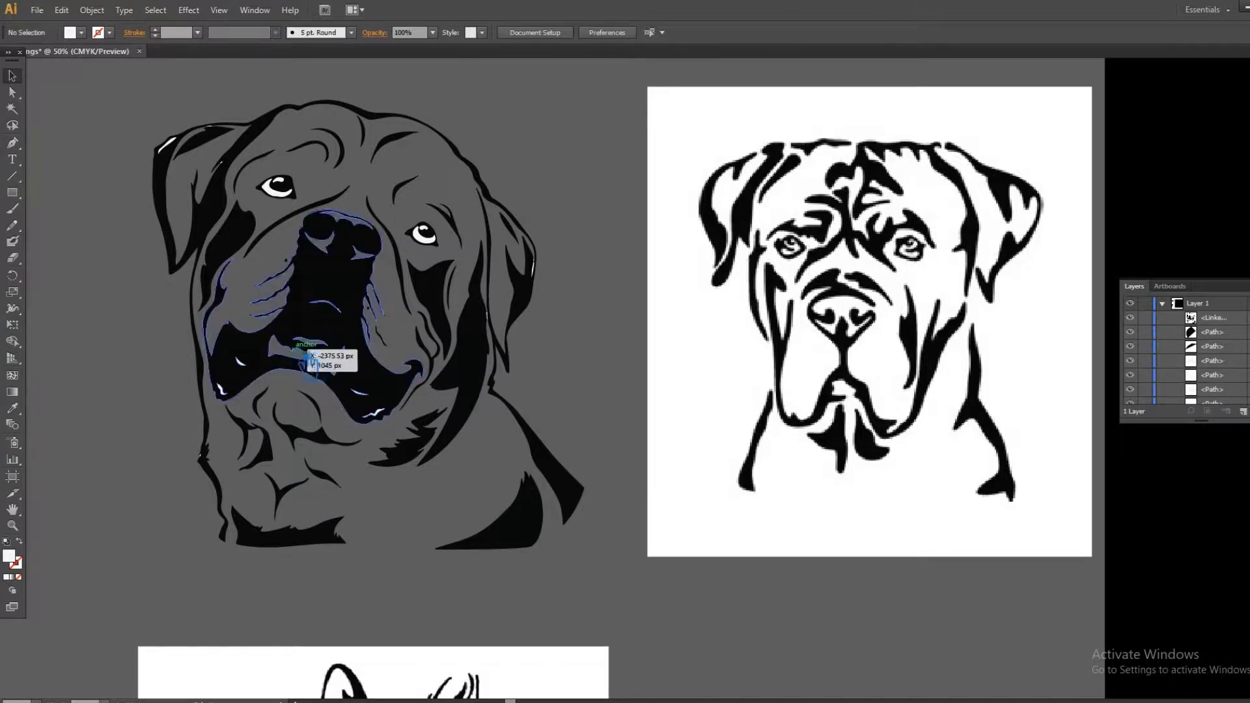
mouse_move(441, 250)
mouse_down()
mouse_move(277, 207)
mouse_move(291, 205)
mouse_up()
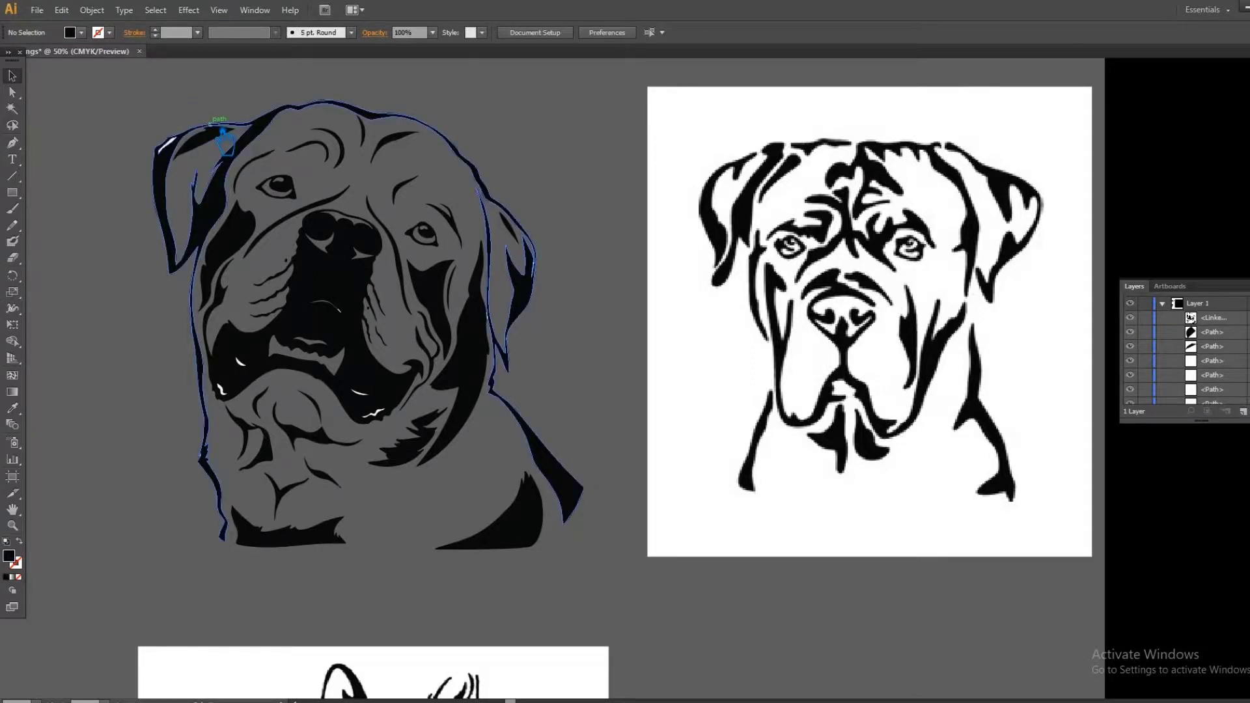
click(220, 139)
key(Delete)
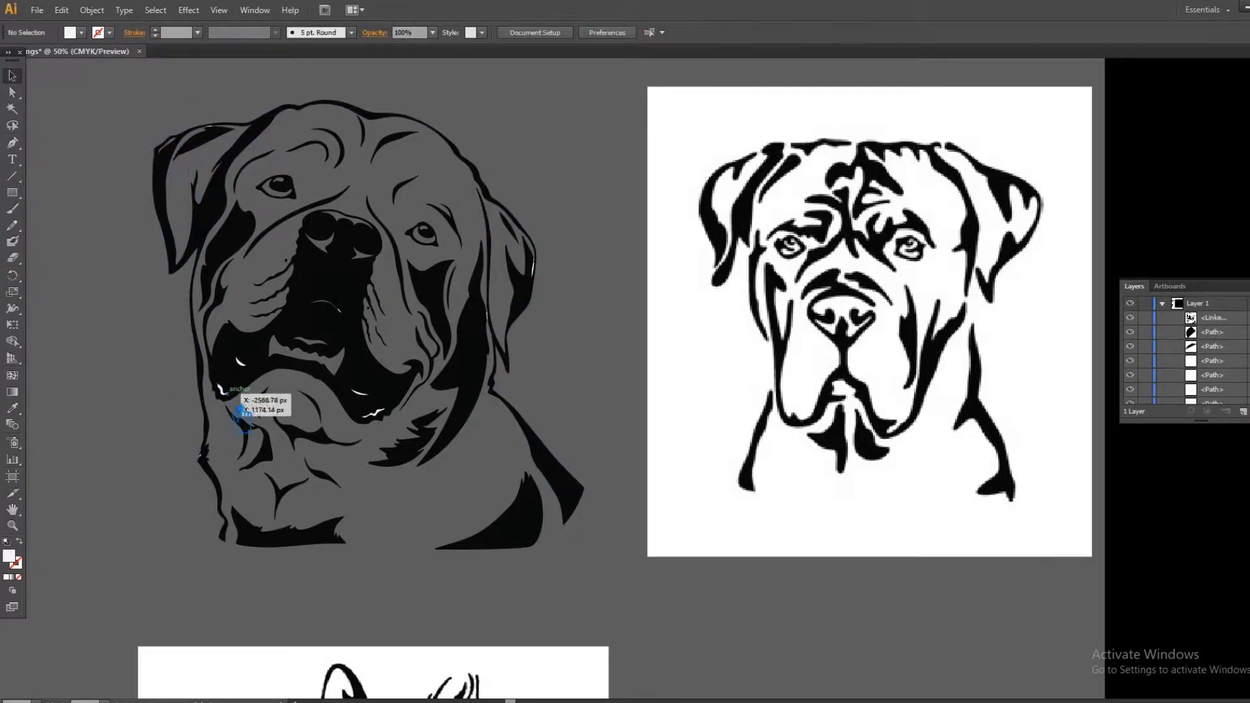
drag(235, 395, 249, 366)
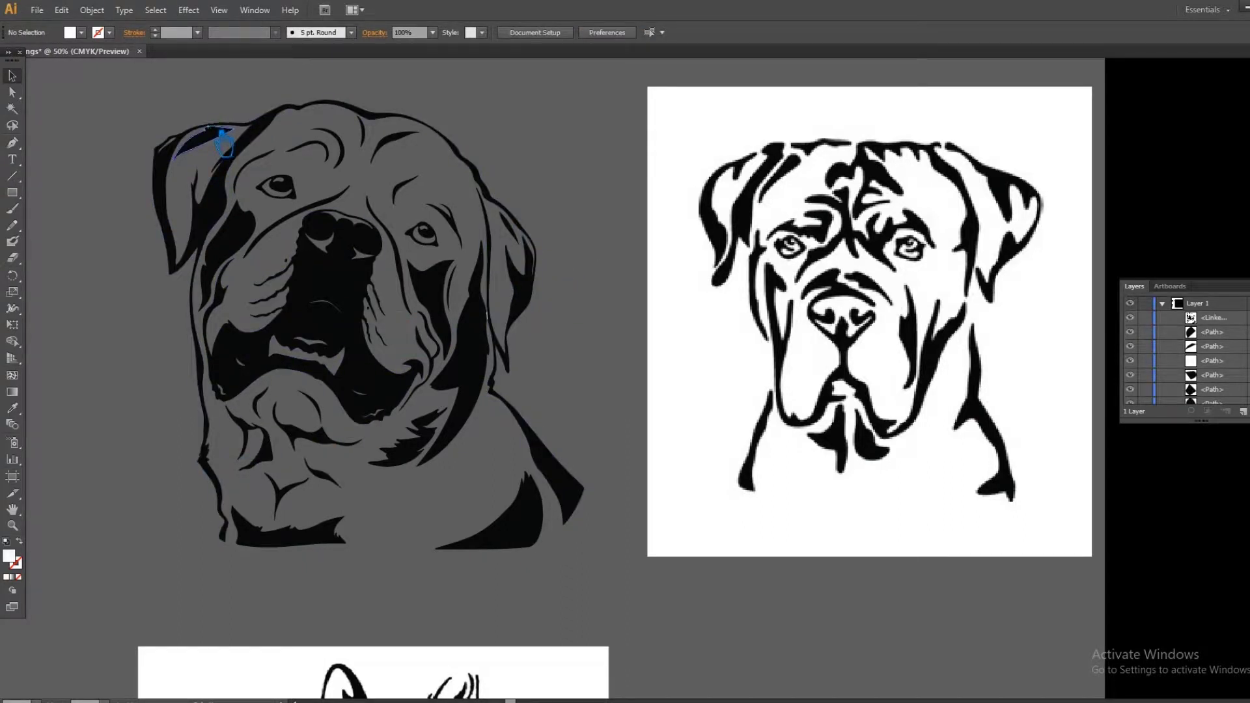
key(ctrl+plus)
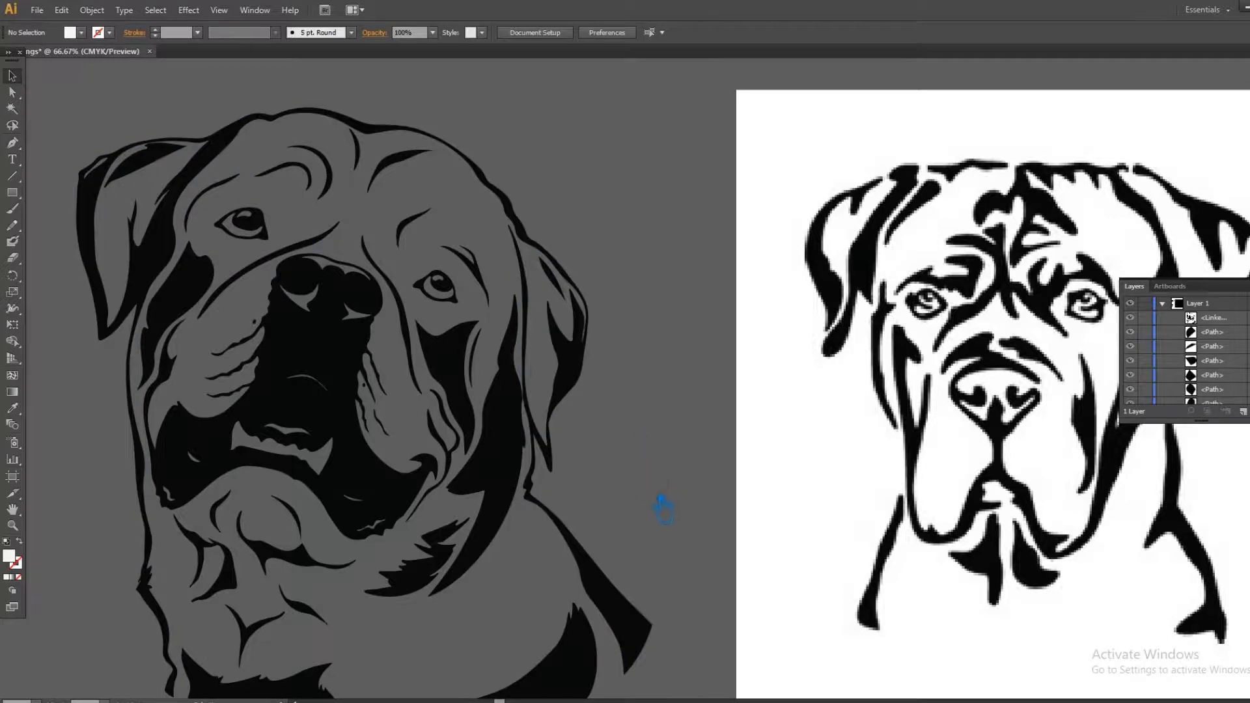
scroll(664, 507, down, 1)
scroll(638, 506, down, 1)
Step: Move the heads aside and trace the second dog with 3 Colors, expanded and ungrouped
drag(638, 505, 279, 238)
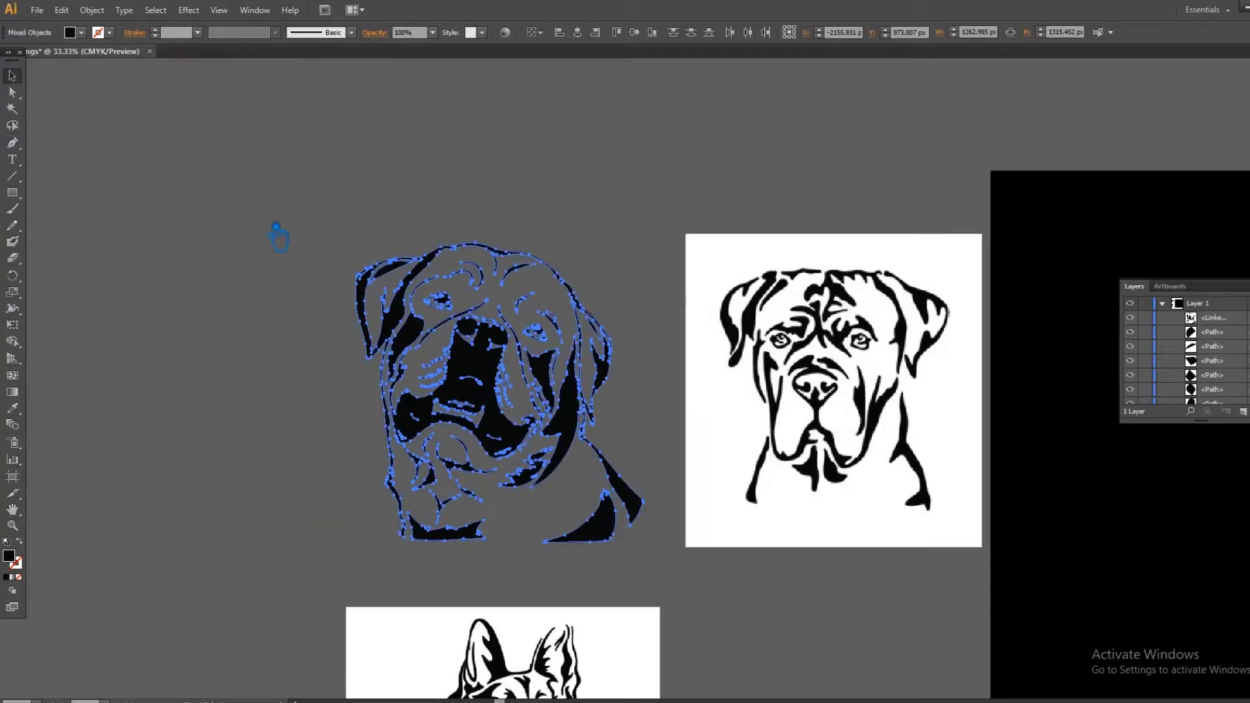
drag(497, 371, 287, 255)
drag(814, 410, 678, 358)
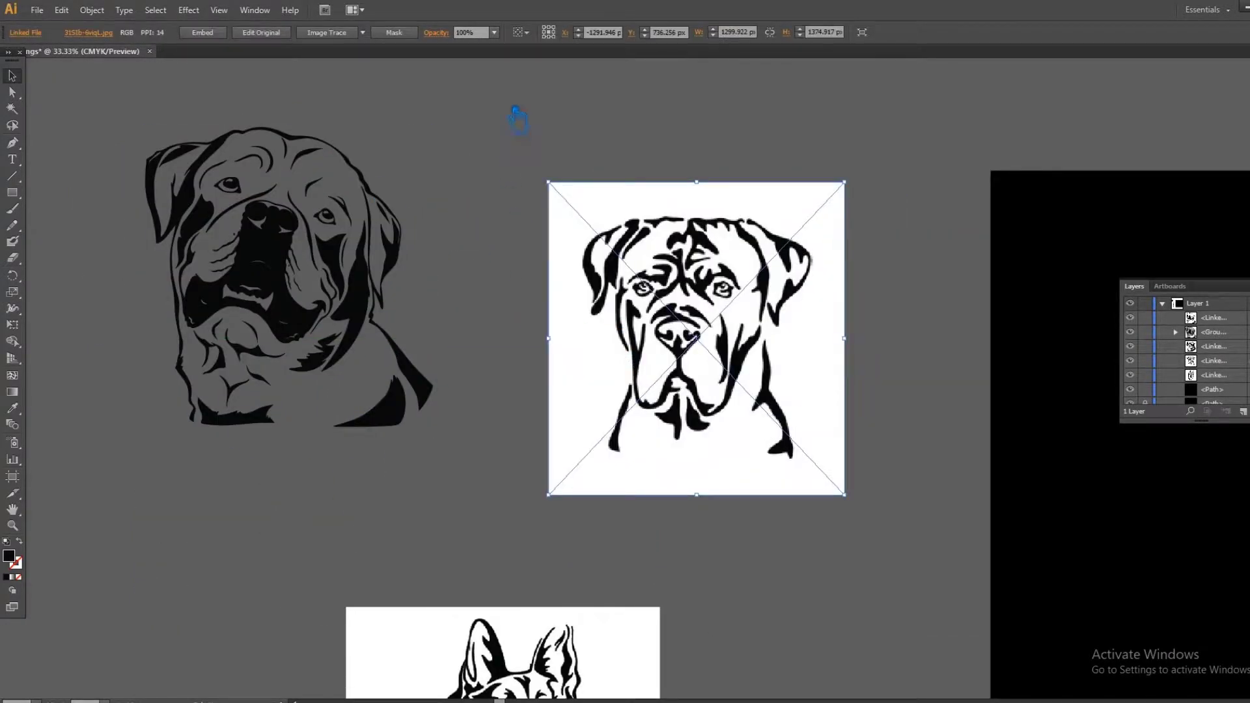
click(362, 33)
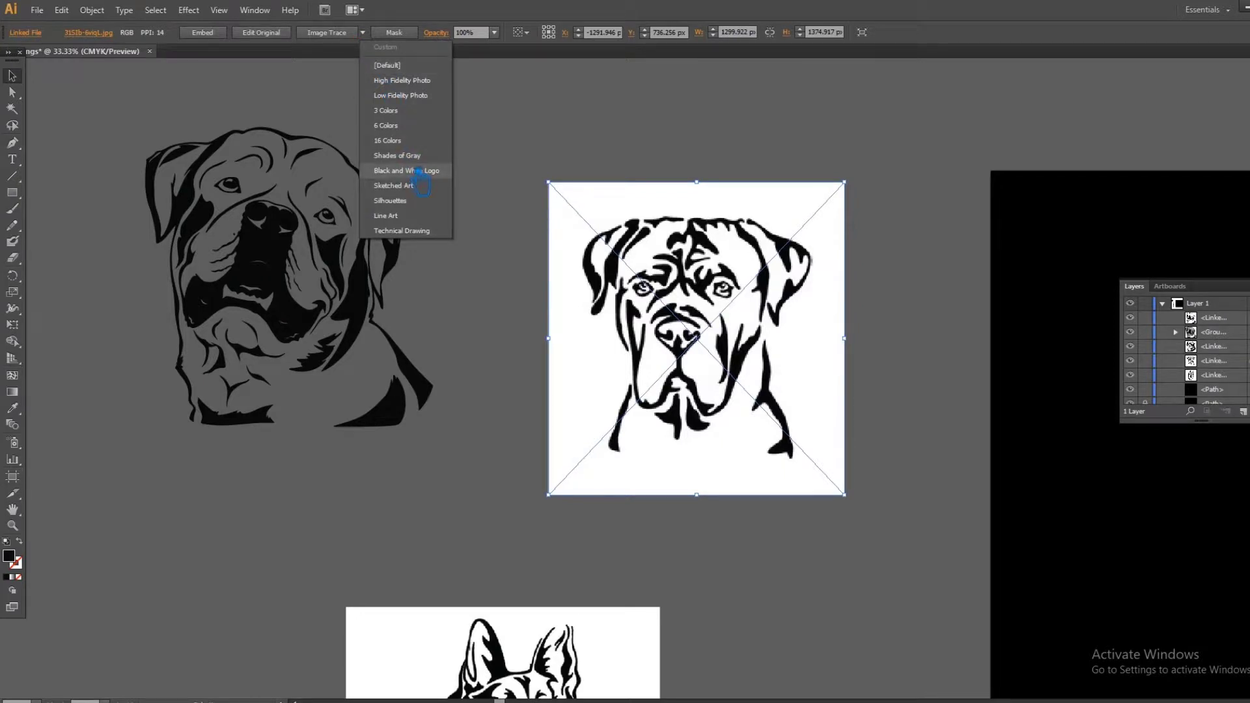
click(410, 112)
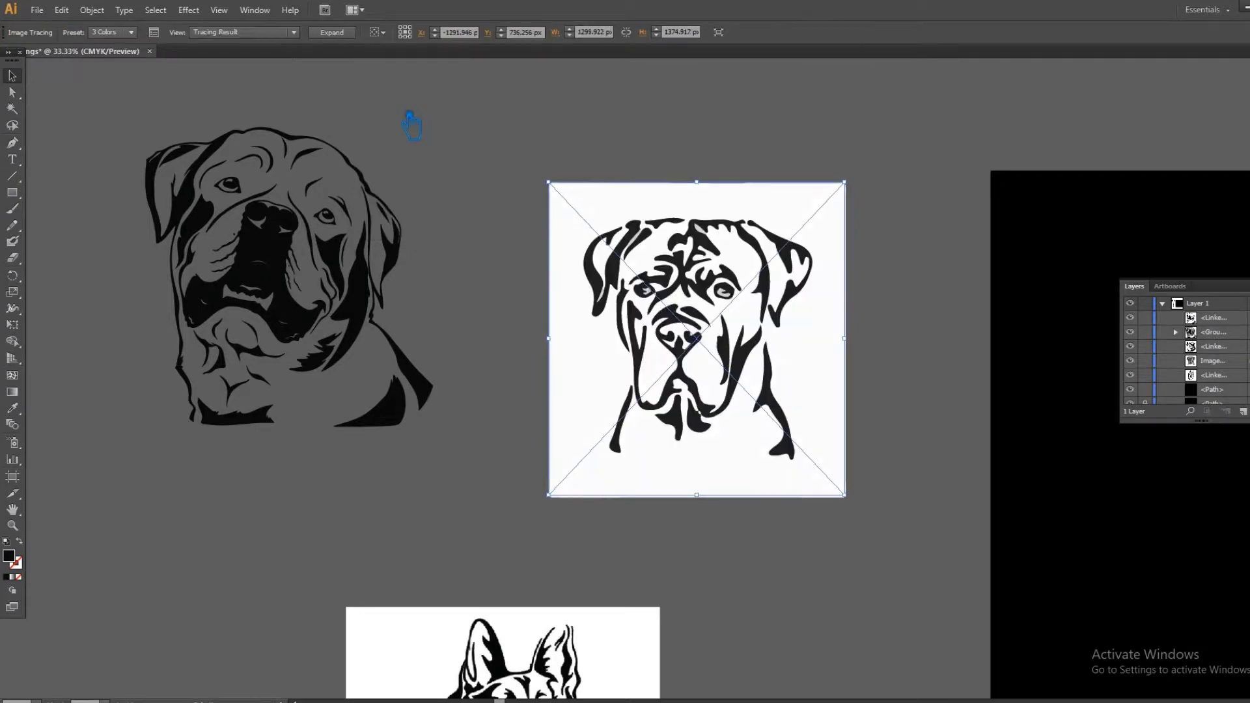
click(333, 33)
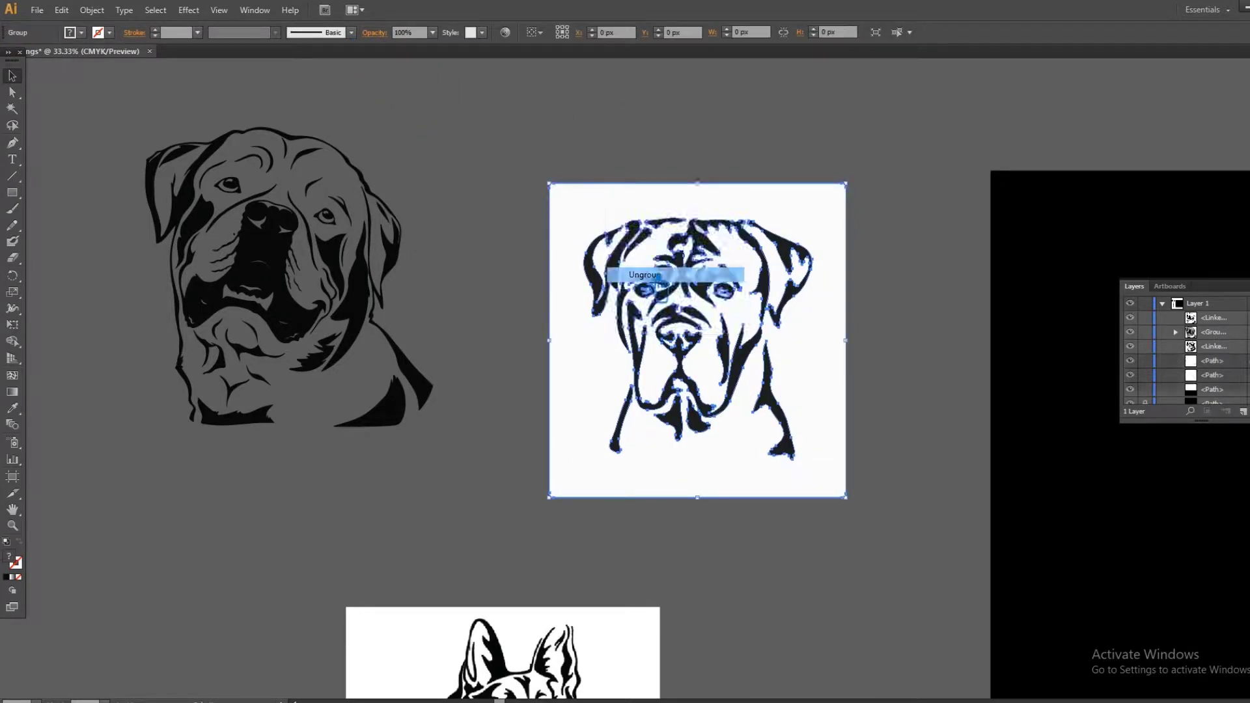
right_click(619, 207)
click(807, 293)
Step: Delete the white background plus the forehead, ear and both eye highlights
key(Delete)
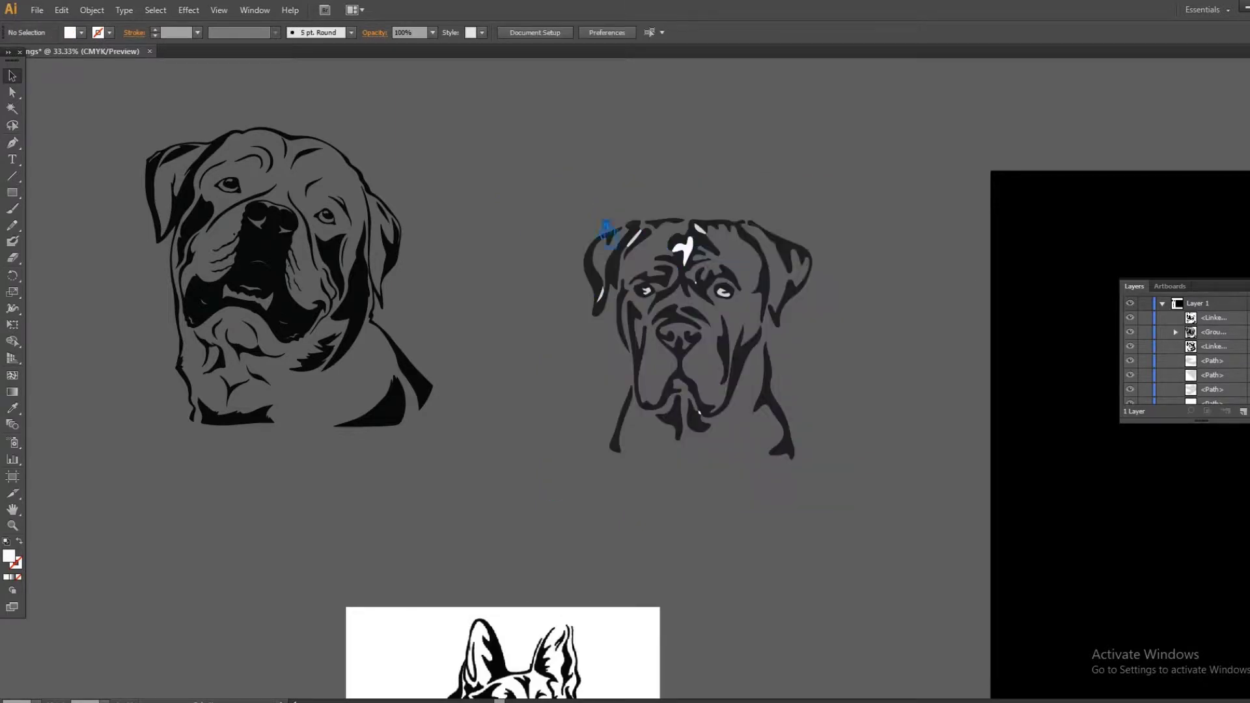
click(684, 248)
key(Delete)
click(635, 235)
key(Delete)
click(647, 292)
key(Delete)
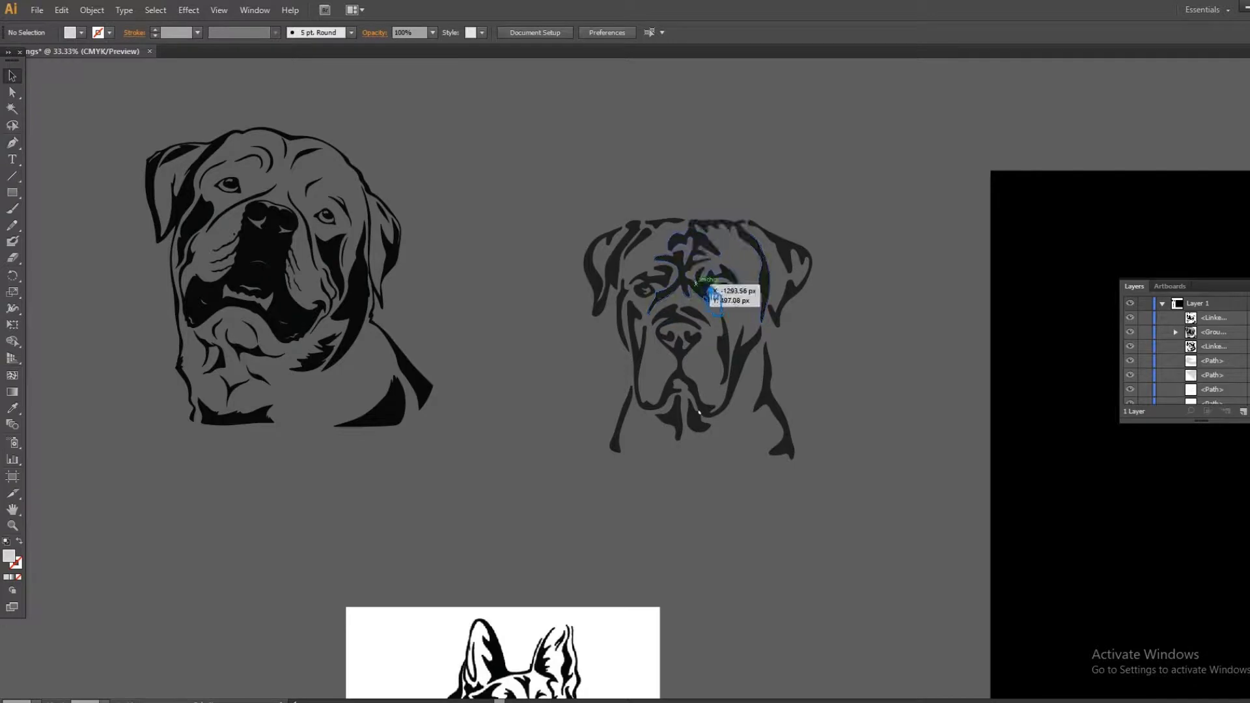
click(736, 298)
key(Delete)
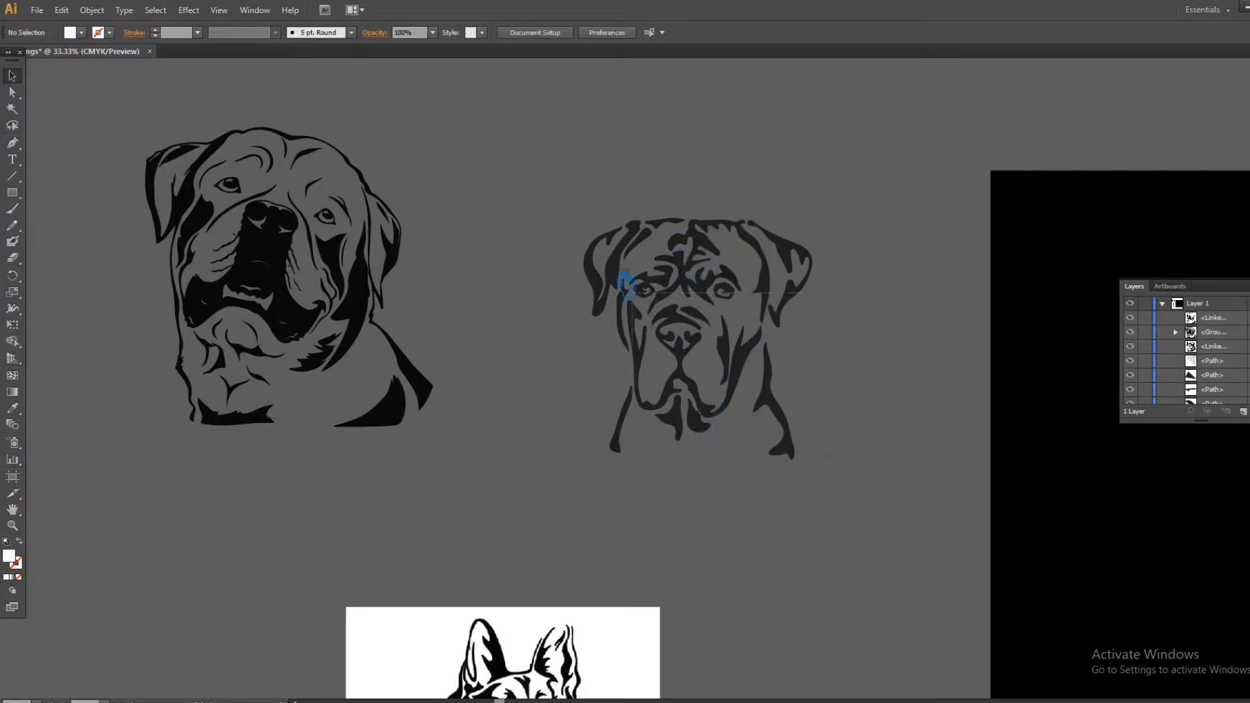
click(626, 283)
click(581, 391)
scroll(581, 407, down, 5)
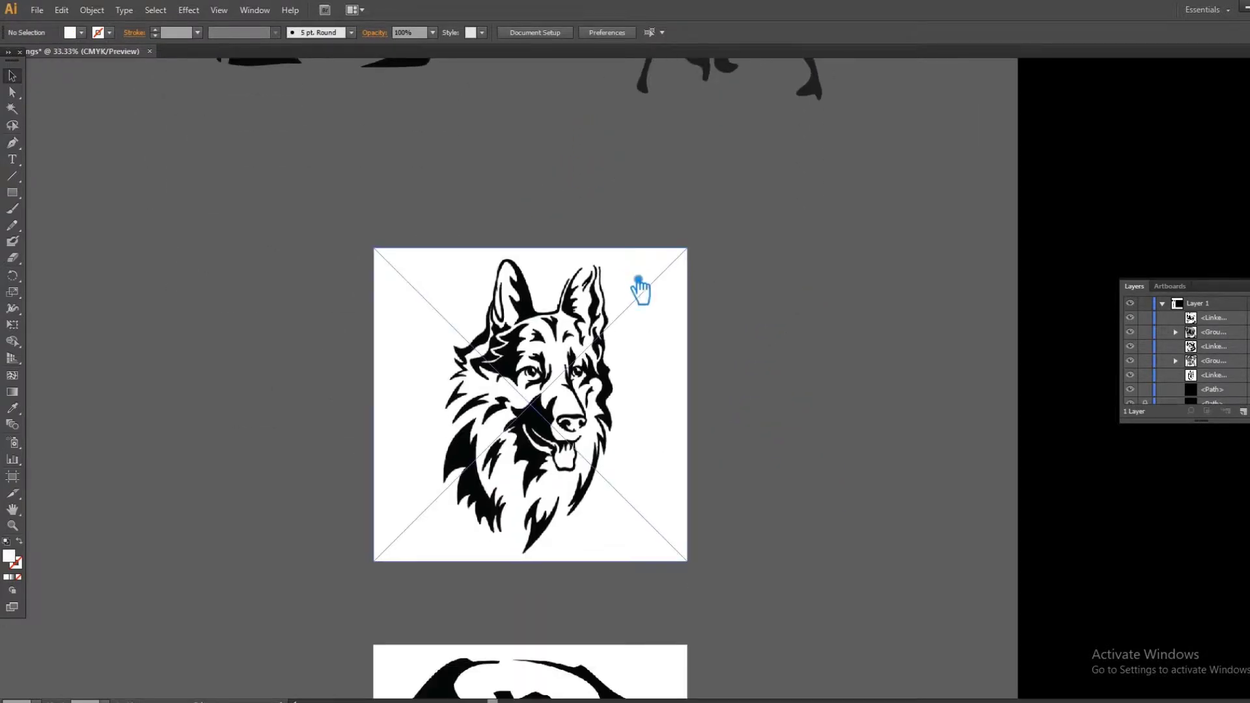
Step: Trace, expand and ungroup the German Shepherd, then delete its white background
click(640, 286)
click(396, 32)
click(433, 119)
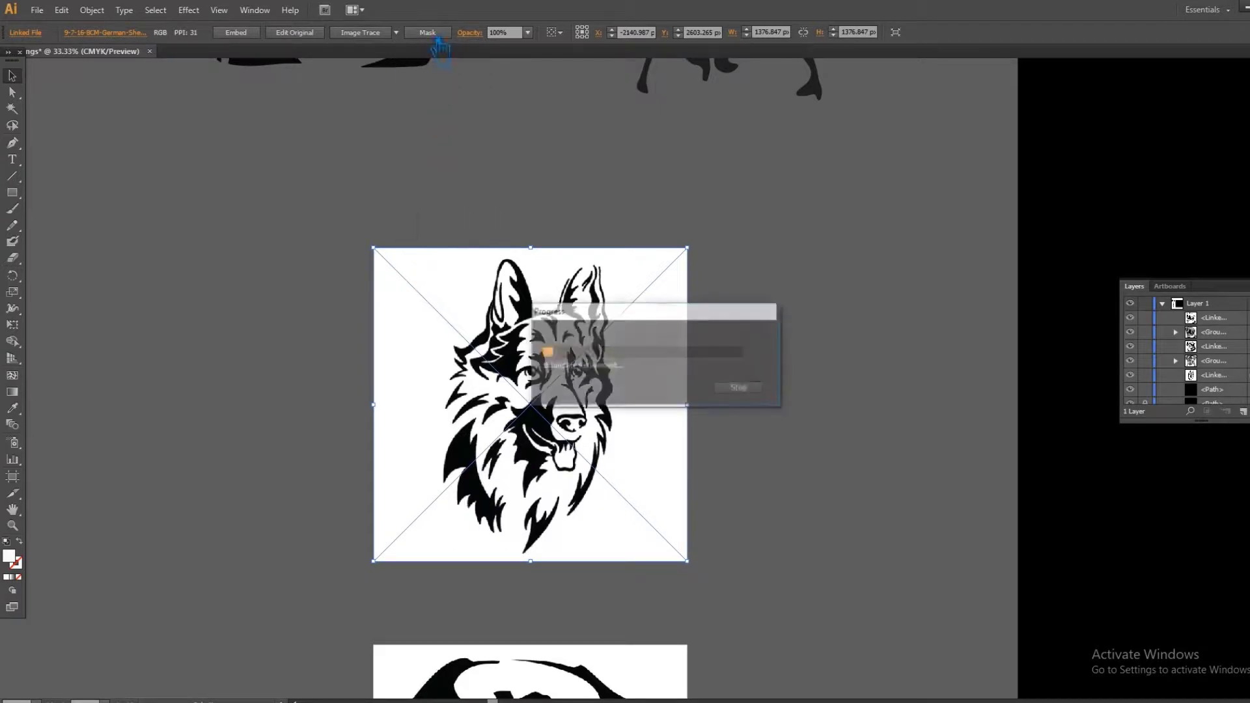
click(350, 32)
right_click(672, 324)
click(732, 401)
click(677, 409)
key(Delete)
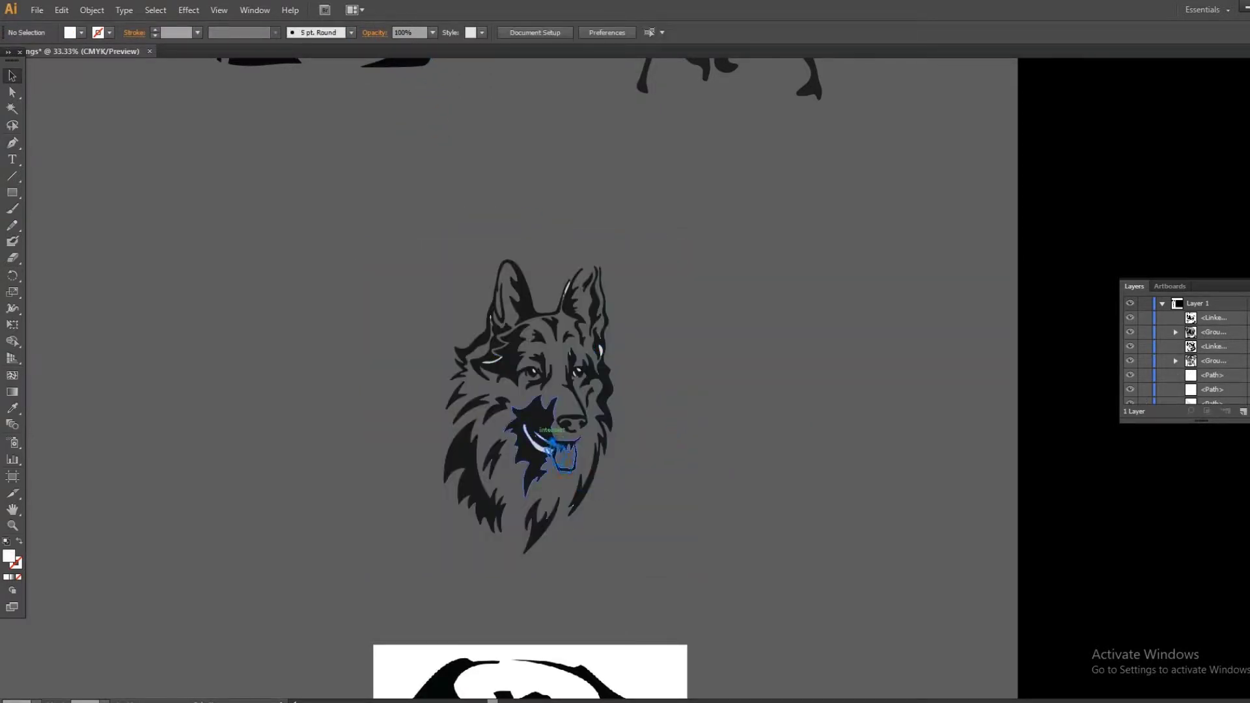
Step: Reposition the small path beside the right eye, group the shepherd head, and move it up-left
click(589, 380)
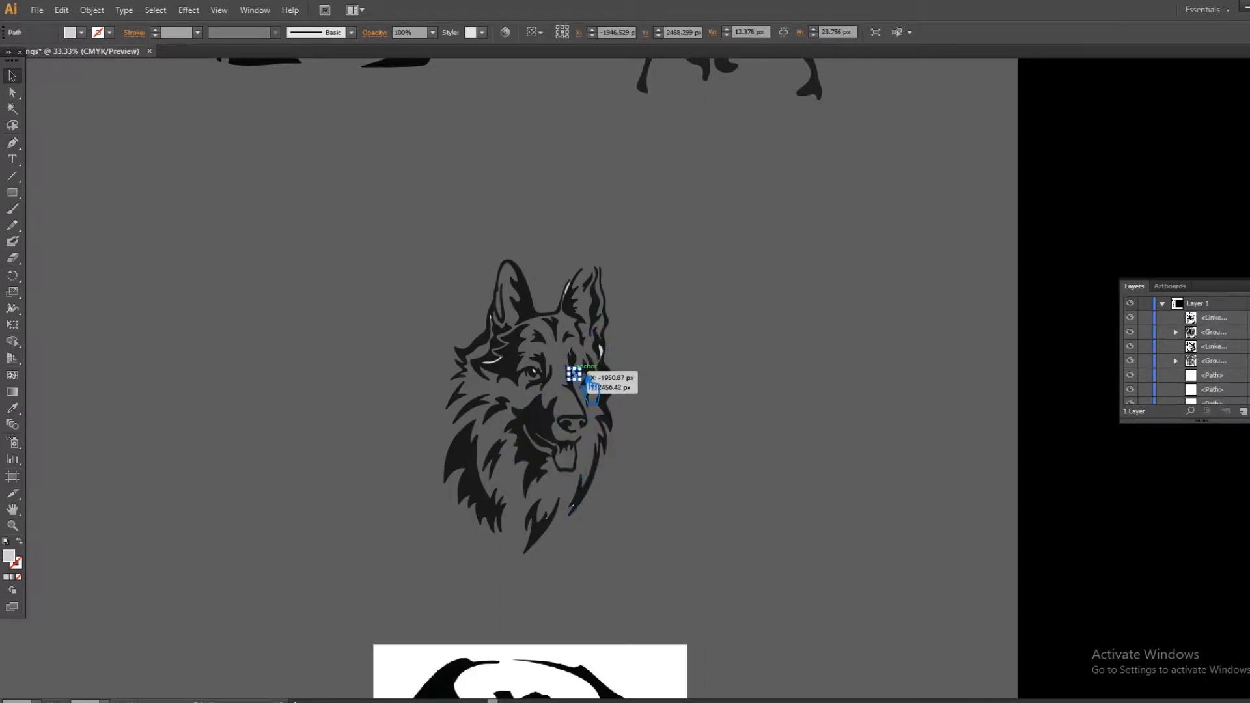
mouse_move(590, 380)
mouse_down()
mouse_move(581, 359)
mouse_move(505, 328)
mouse_move(497, 355)
mouse_up()
key(ctrl+z)
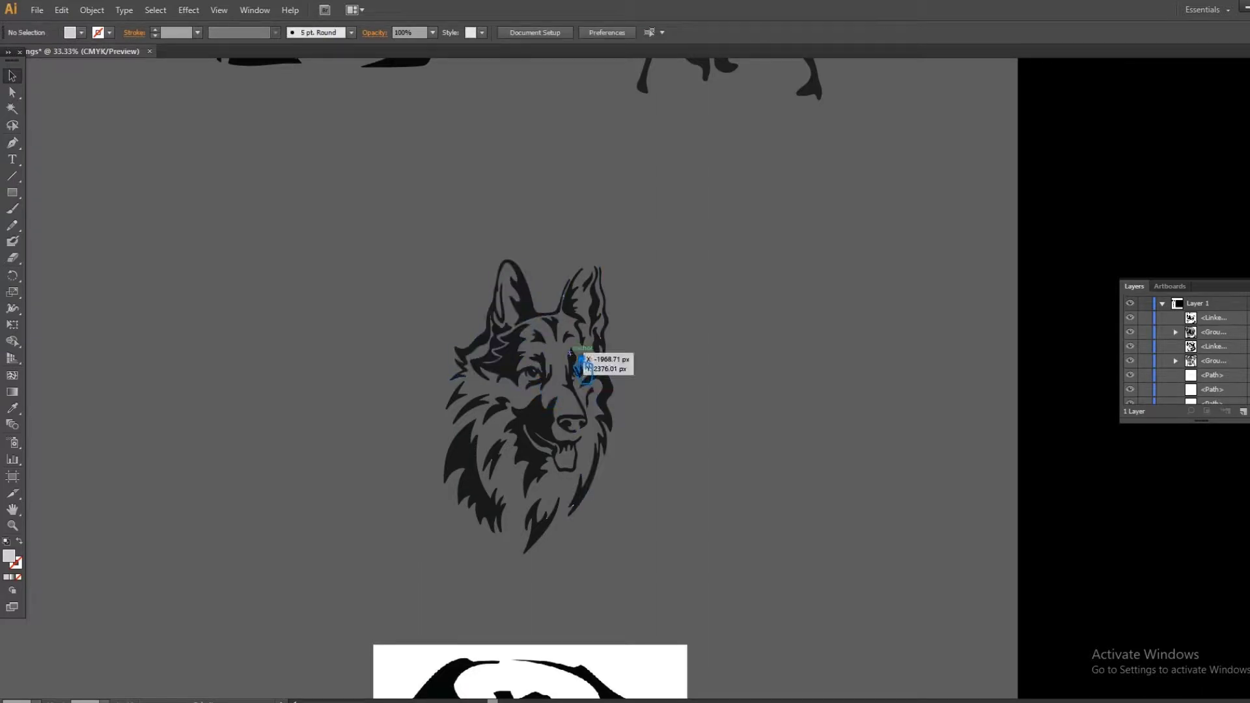
drag(582, 359, 579, 361)
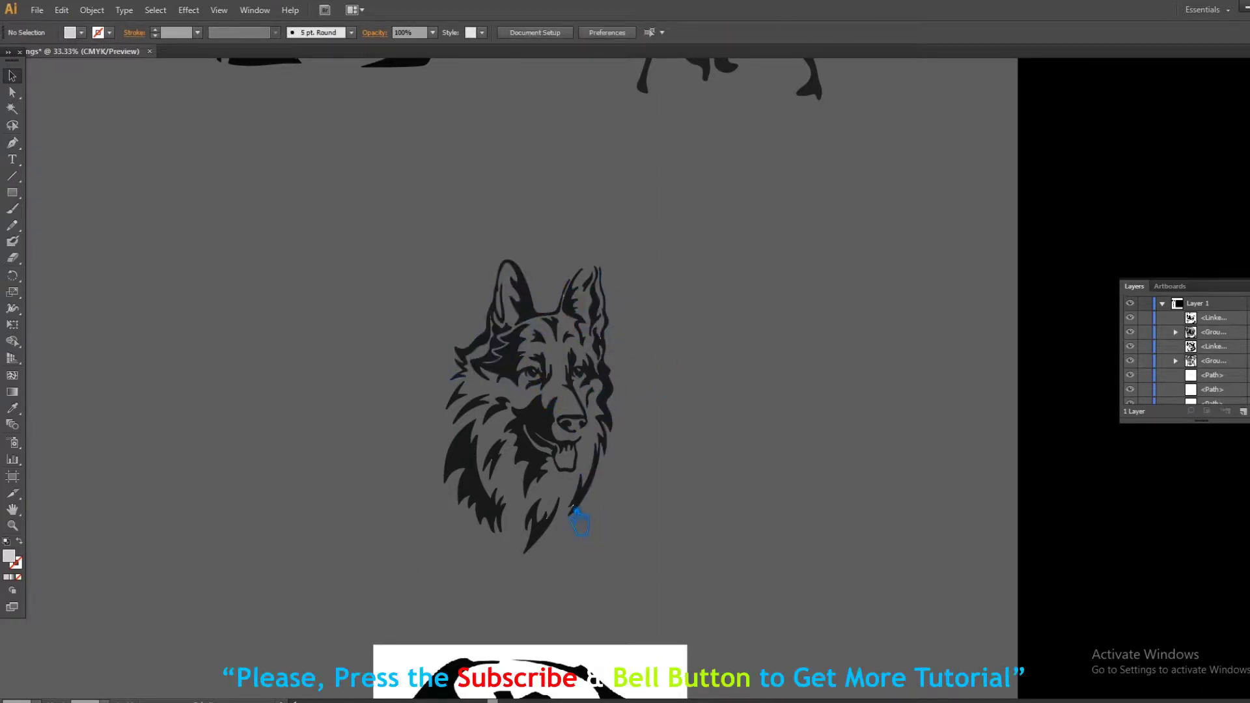
drag(671, 566, 365, 277)
key(ctrl+g)
drag(550, 415, 355, 267)
click(549, 264)
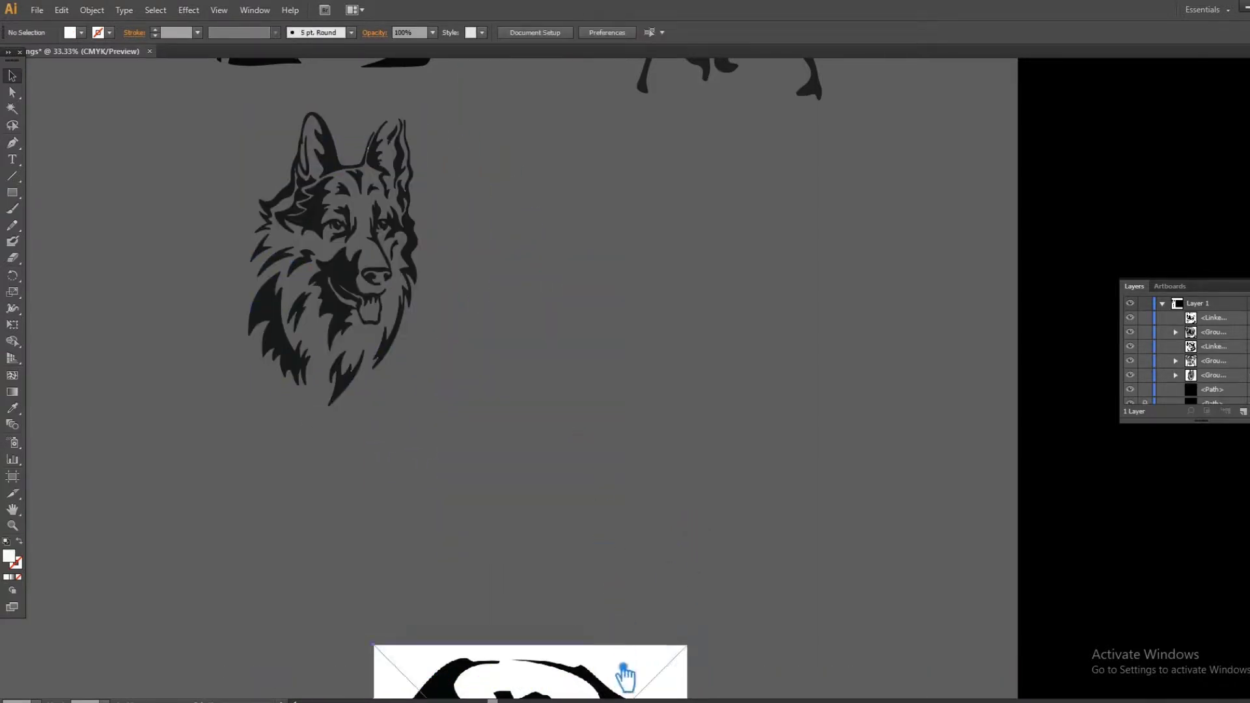
Step: Bring the Rottweiler image to the canvas centre and trace it with 3 Colors
drag(625, 673, 734, 231)
click(396, 33)
click(424, 106)
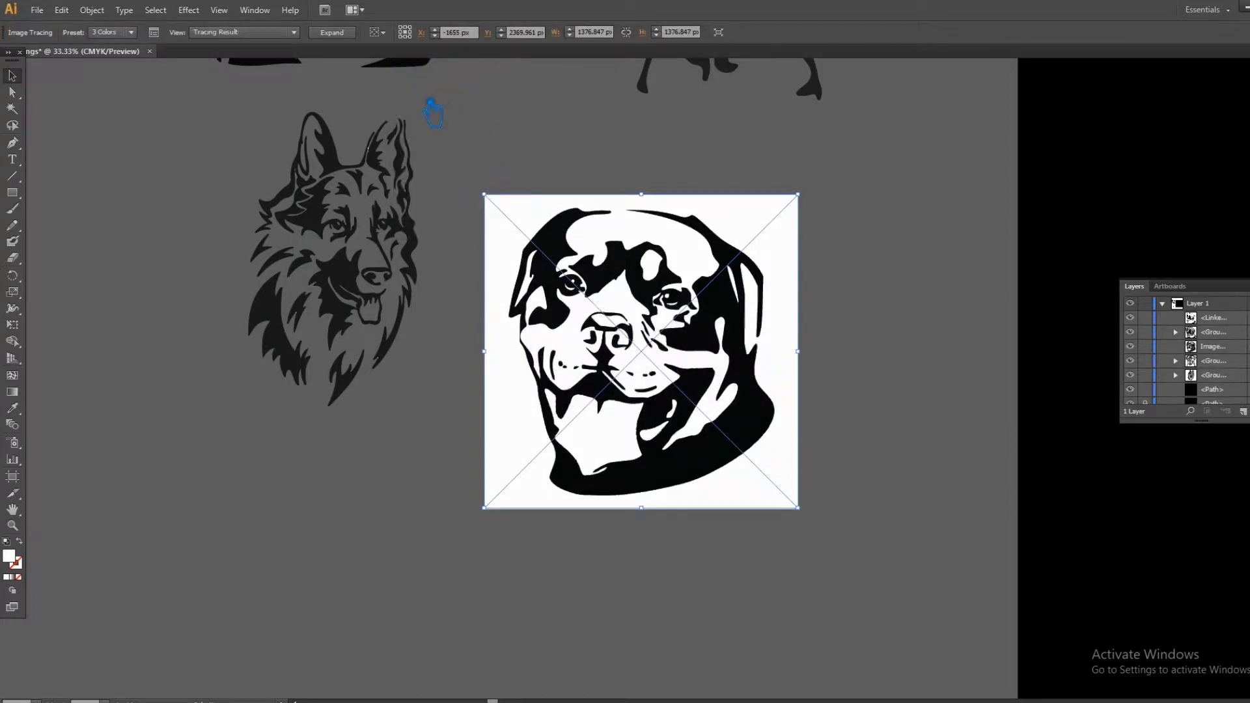
Step: Expand and ungroup the Rottweiler trace and delete its white background
click(332, 32)
right_click(753, 225)
click(793, 302)
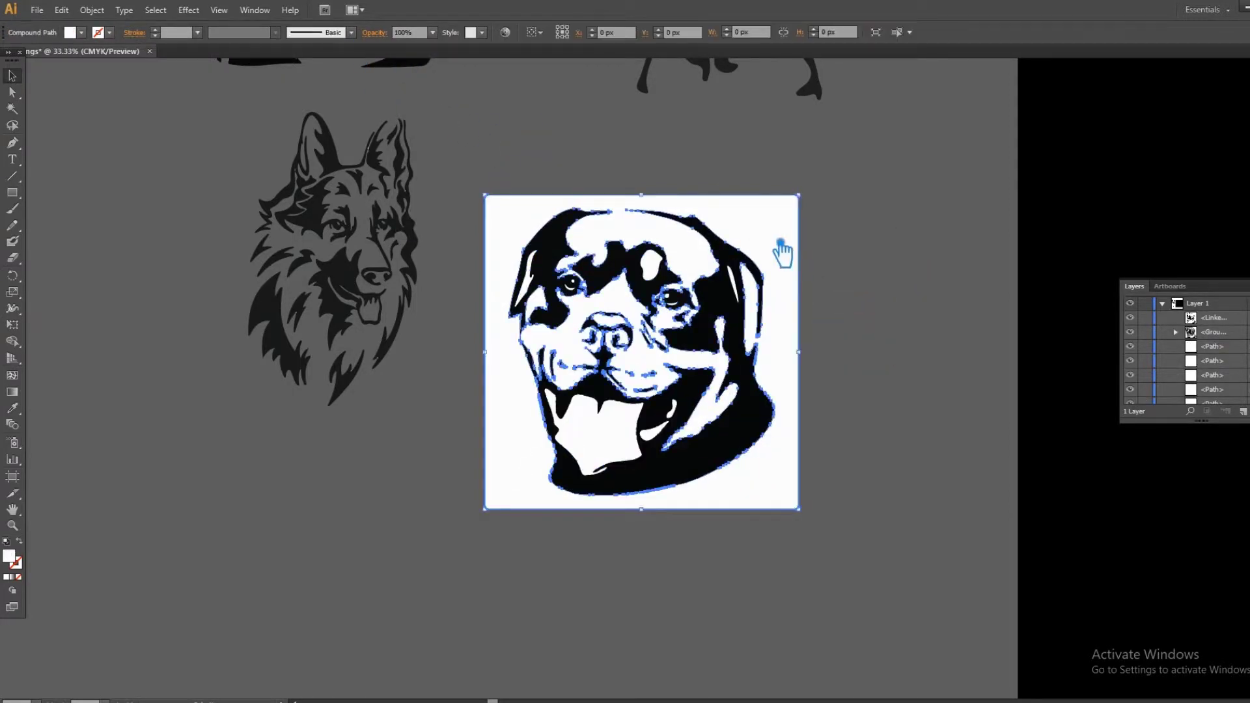
click(784, 251)
key(Delete)
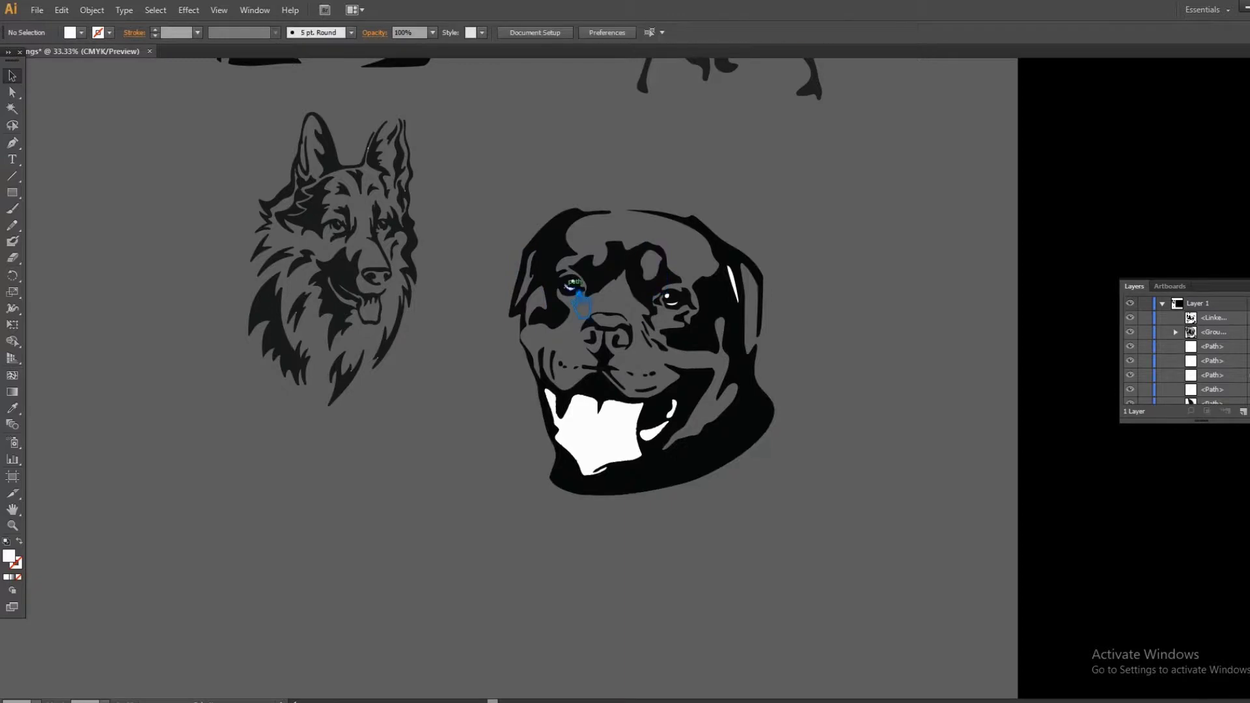
Step: Delete the cheek and mouth highlights, then group the Rottweiler's paths
click(734, 282)
key(Delete)
click(671, 435)
key(Delete)
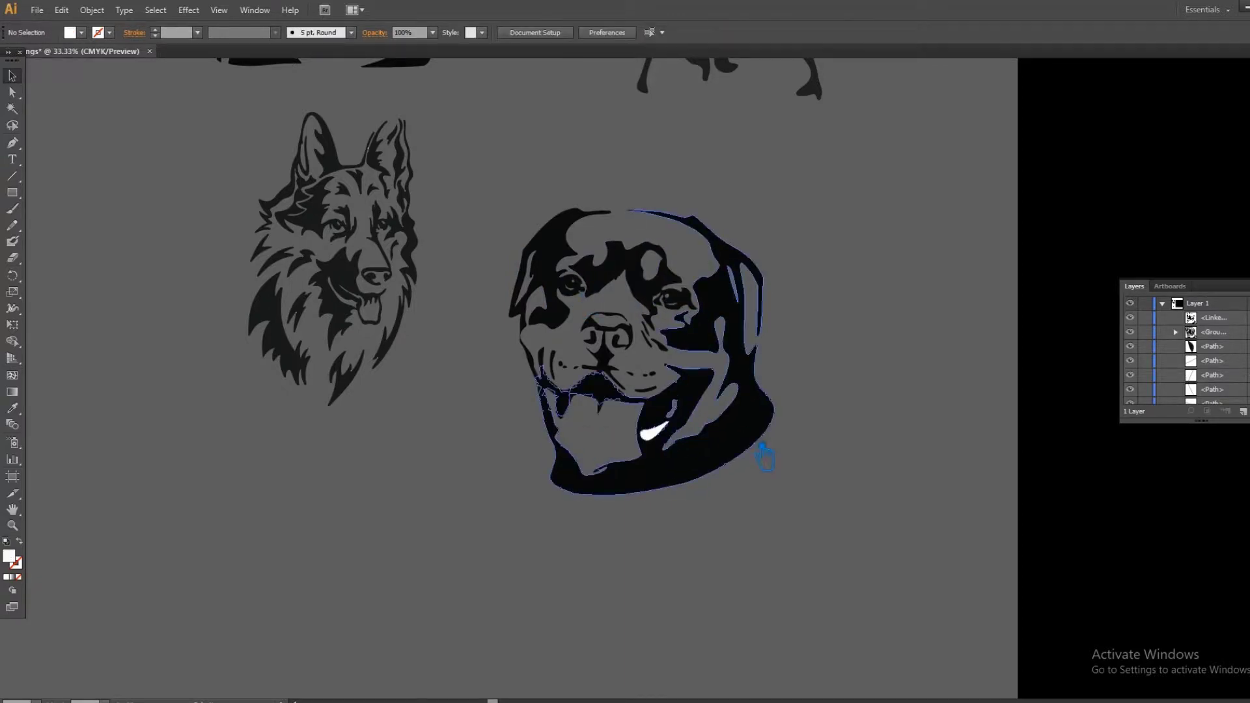
click(666, 438)
key(Delete)
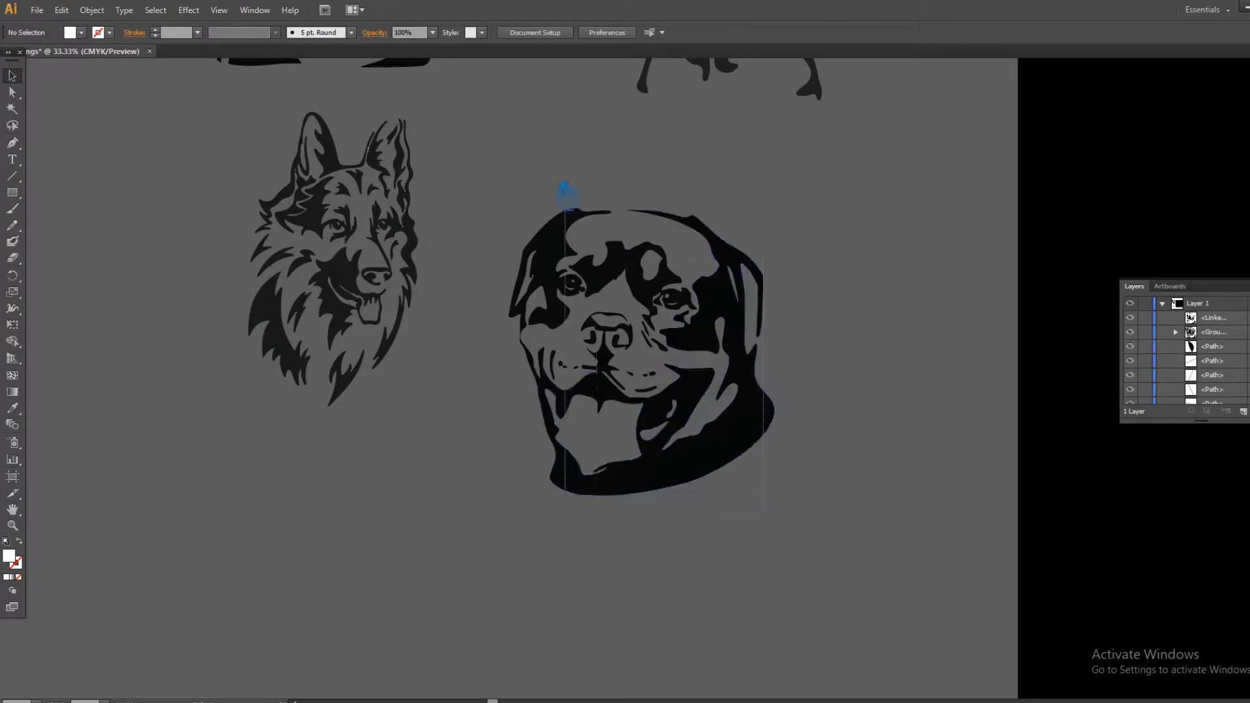
drag(566, 192, 561, 189)
key(ctrl+g)
scroll(545, 183, down, 3)
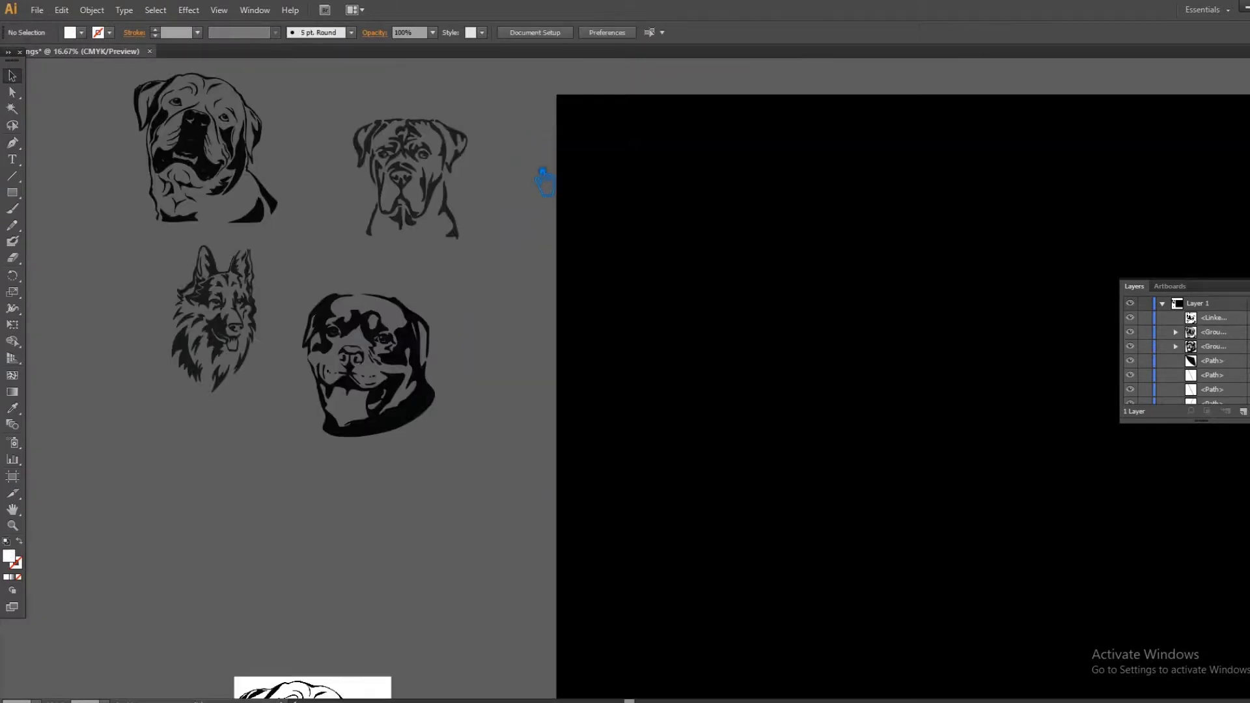
Step: Move the bulldog image up, trace and ungroup it, and delete its white background
drag(601, 433, 673, 355)
drag(565, 646, 442, 384)
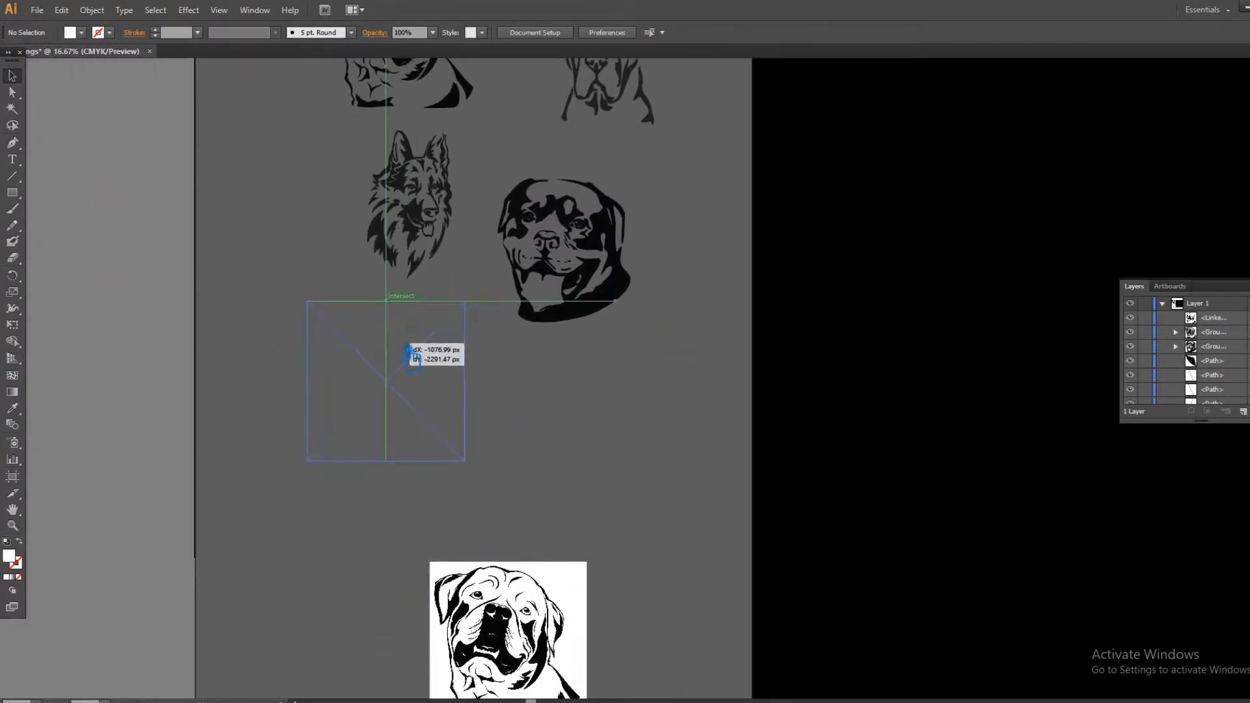
click(396, 32)
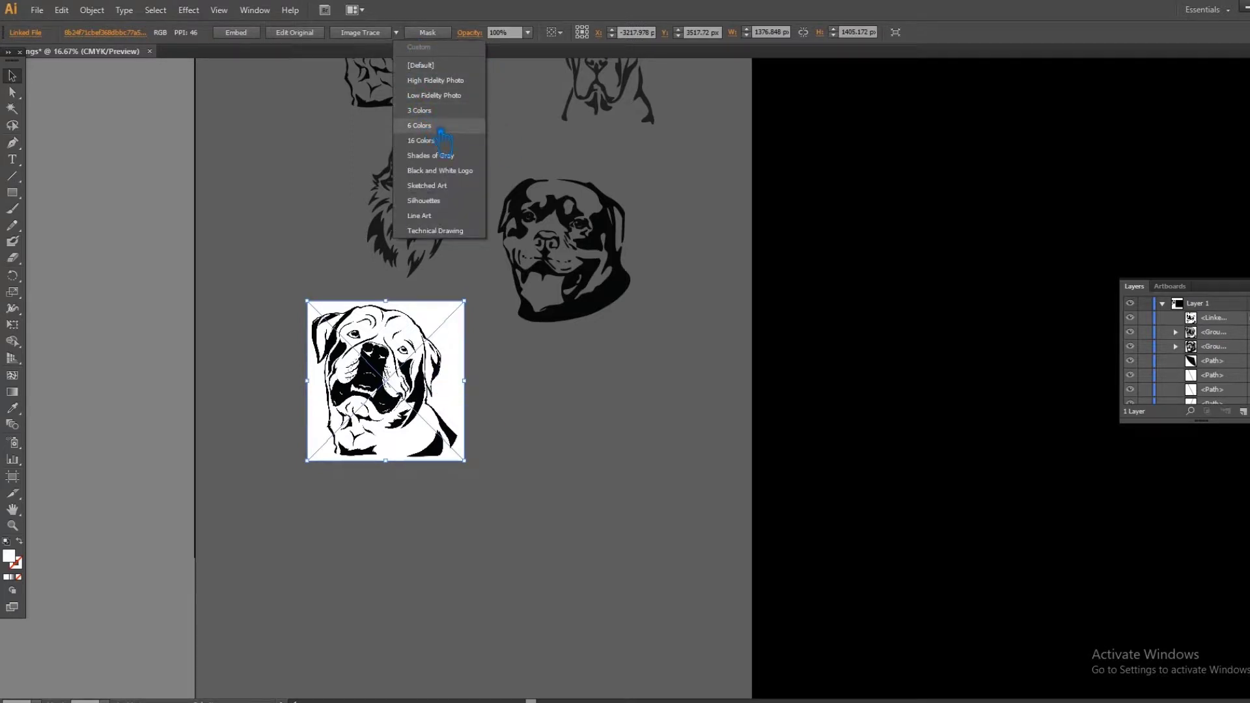
click(439, 112)
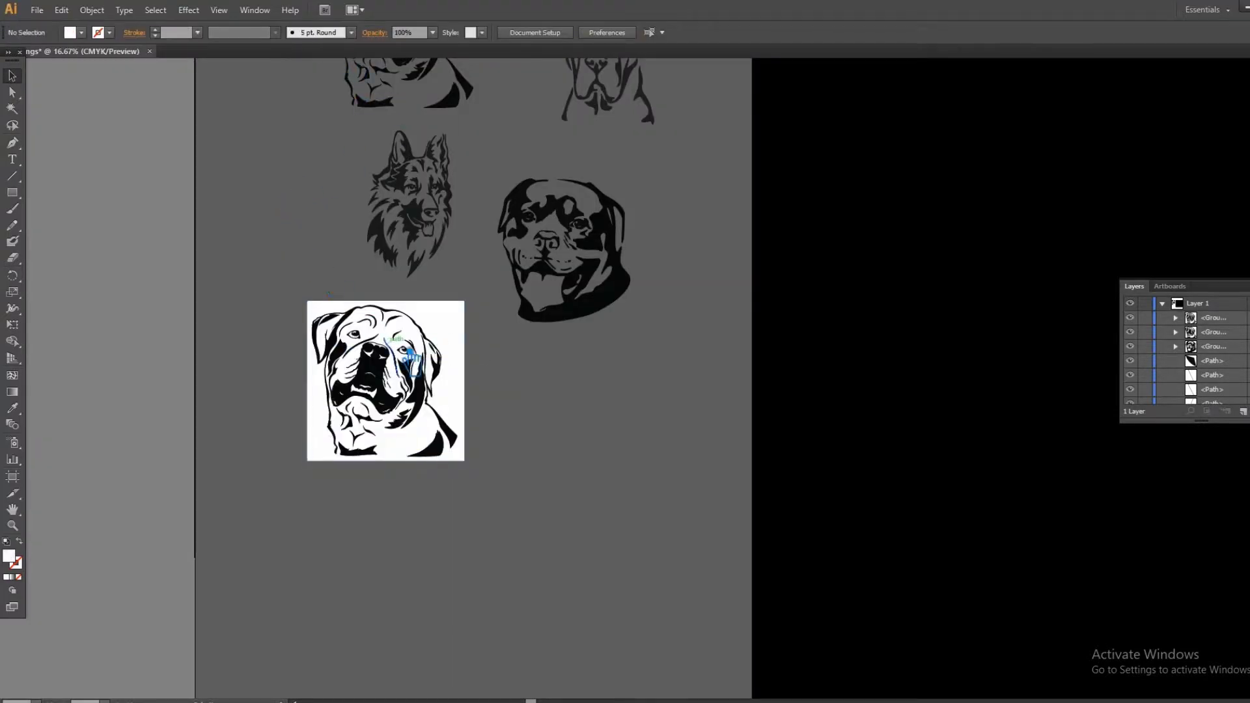
right_click(423, 327)
click(479, 431)
key(Delete)
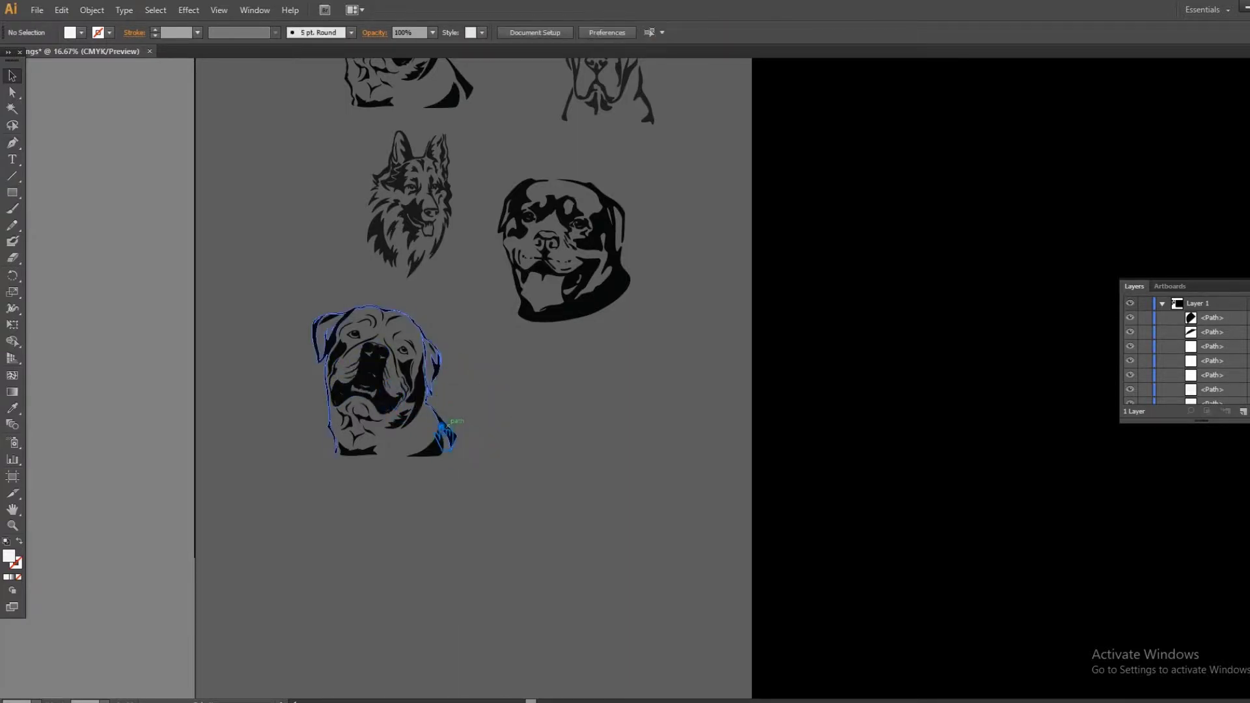
Step: Shrink the bulldog and rottweiler heads side by side and draw a white layout square
click(389, 391)
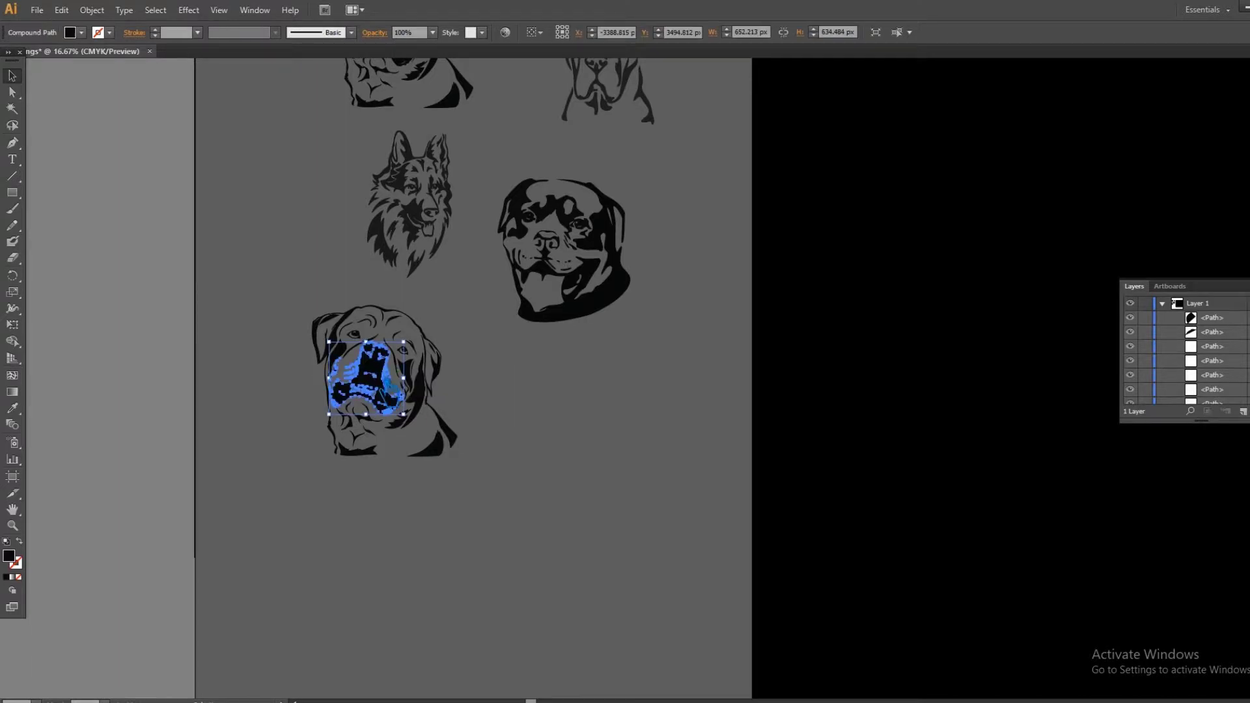
click(520, 415)
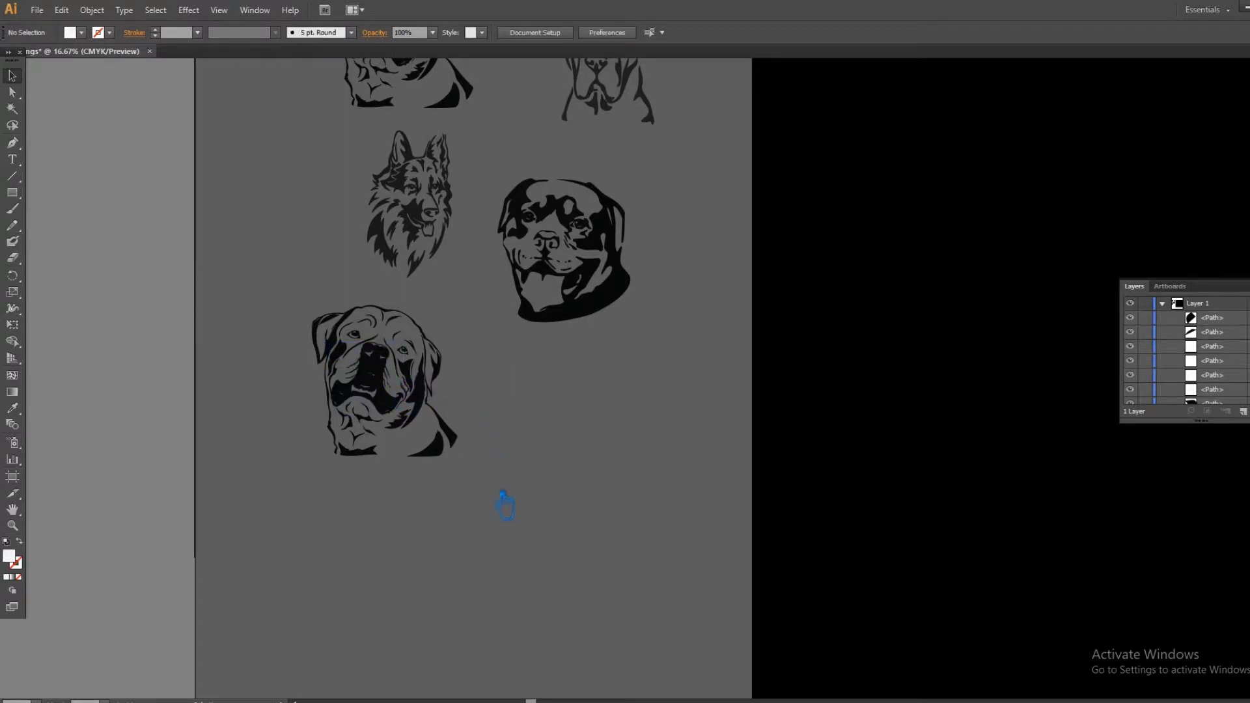
drag(274, 306, 273, 306)
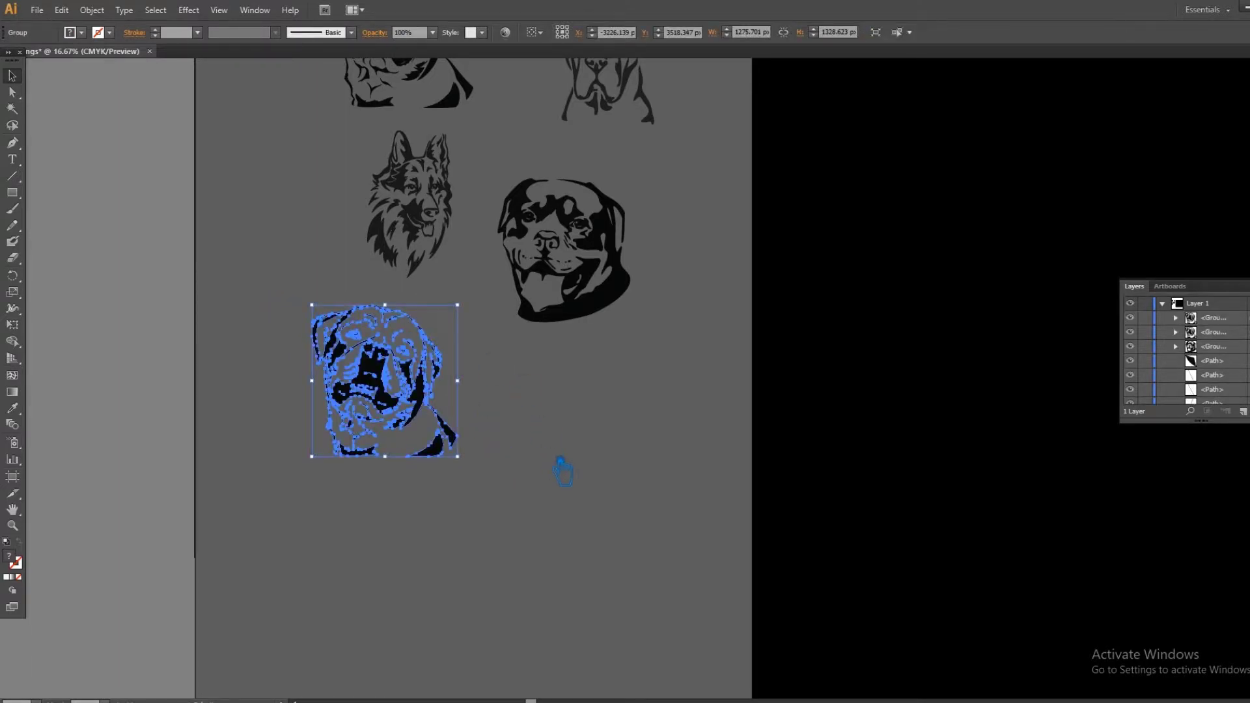
mouse_move(475, 322)
mouse_down()
mouse_move(417, 390)
mouse_move(523, 414)
mouse_up()
drag(586, 273, 454, 365)
mouse_move(441, 319)
mouse_down()
mouse_move(378, 391)
mouse_move(407, 424)
mouse_up()
click(426, 273)
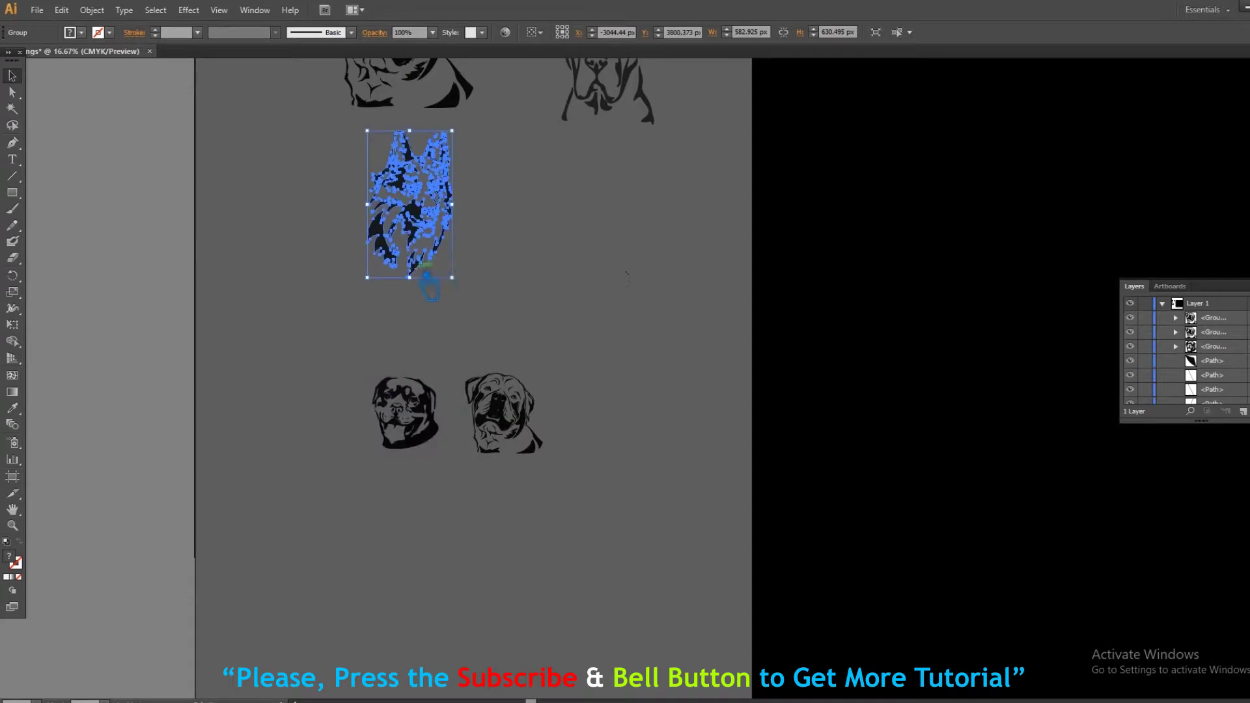
drag(494, 196, 677, 377)
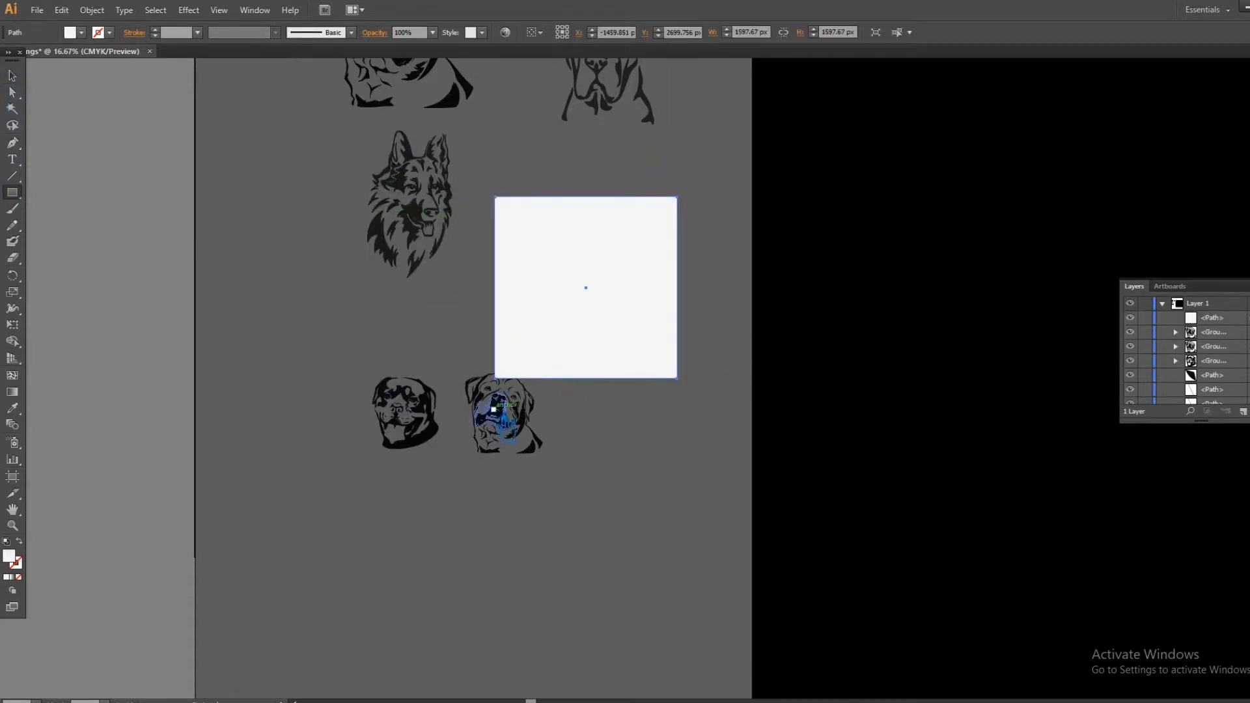
Step: Rearrange and shrink the bulldog heads, then delete the extra top-left bulldog head
drag(501, 413, 322, 306)
click(503, 424)
scroll(520, 581, up, 3)
click(480, 203)
mouse_move(517, 205)
mouse_down()
mouse_move(461, 140)
mouse_move(399, 282)
mouse_up()
click(479, 301)
drag(479, 301, 466, 319)
drag(648, 166, 650, 168)
drag(524, 251, 519, 279)
click(390, 292)
key(Delete)
Step: Move the German shepherd head onto the white square and shrink it about its centre
scroll(556, 436, down, 1)
scroll(556, 436, down, 1)
mouse_move(649, 209)
mouse_down()
mouse_move(391, 208)
mouse_move(477, 349)
mouse_move(440, 148)
mouse_up()
mouse_move(433, 300)
mouse_down()
mouse_move(635, 358)
mouse_move(621, 357)
mouse_up()
key(ctrl+z)
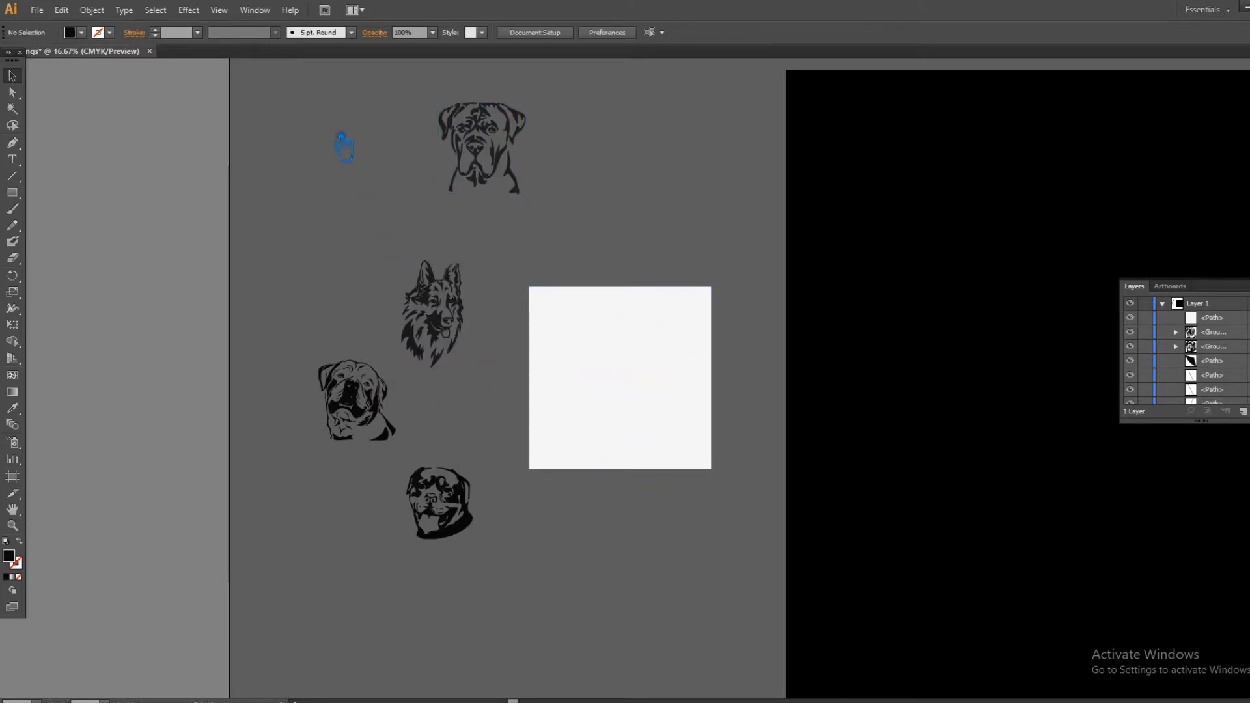
drag(341, 139, 514, 523)
click(632, 276)
drag(447, 339, 631, 394)
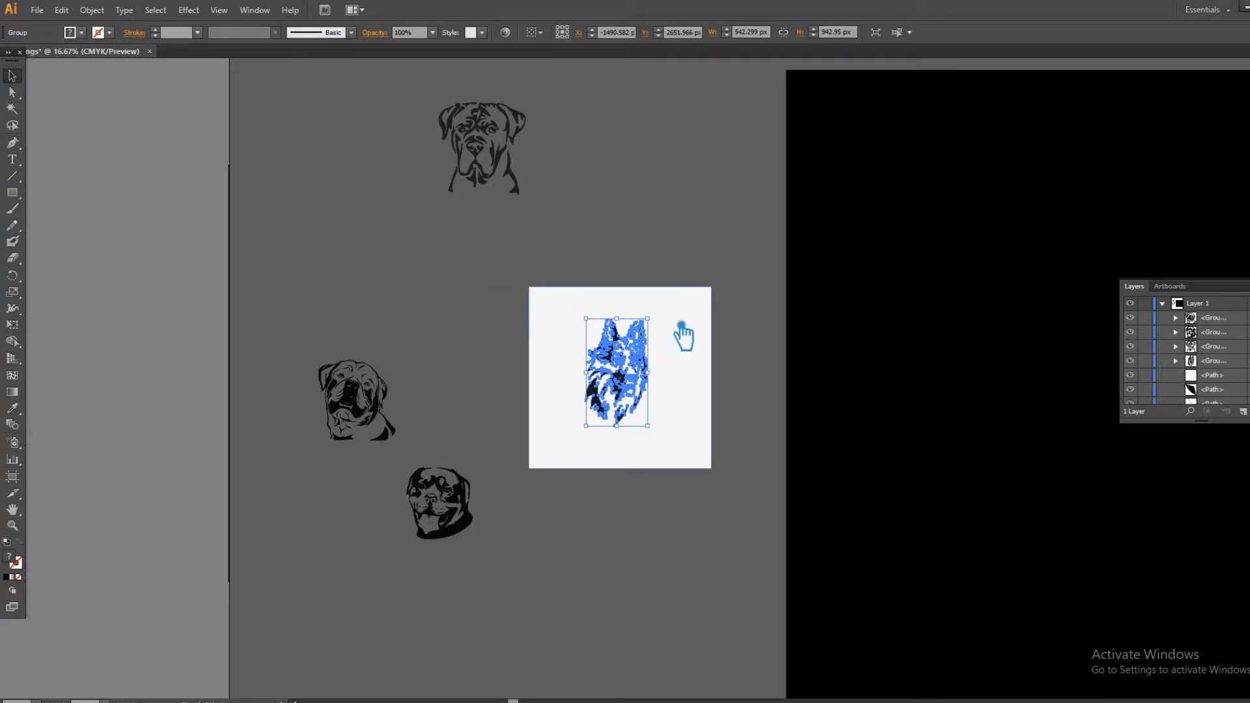
drag(683, 335, 671, 352)
click(645, 254)
drag(661, 245, 643, 221)
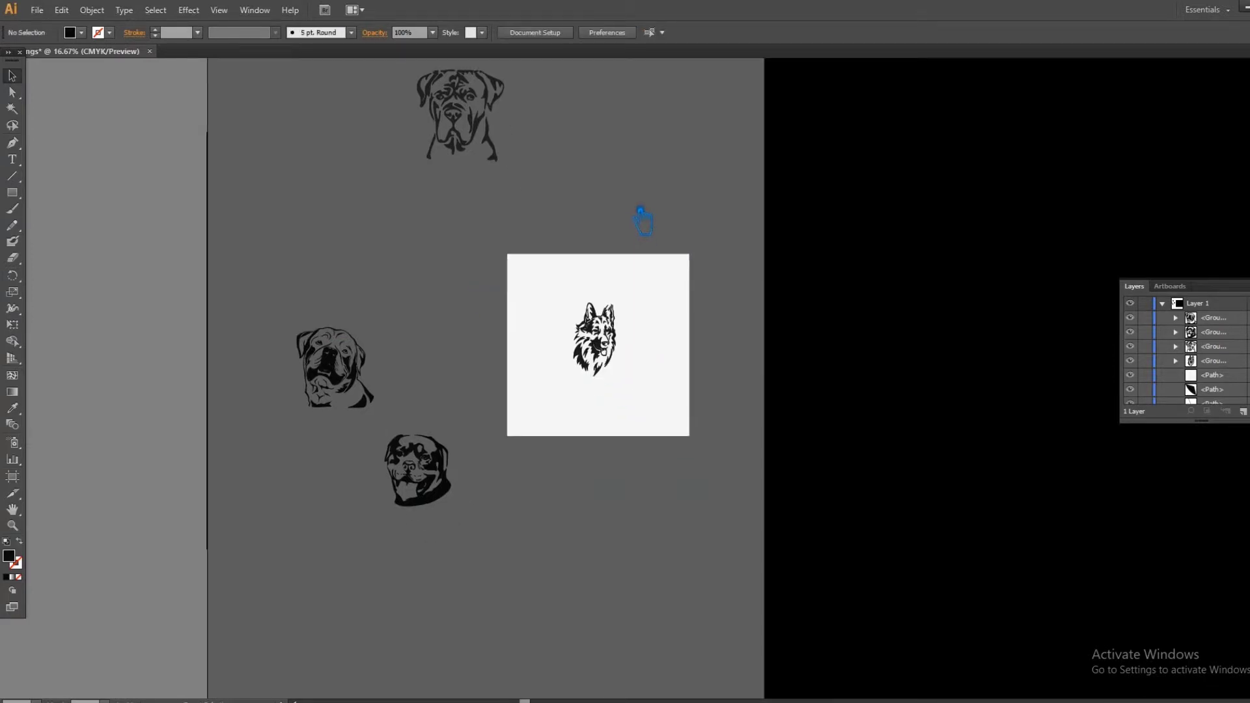
Step: Enlarge the central German shepherd head about its centre
key(ctrl+equal)
scroll(663, 193, up, 3)
drag(450, 130, 451, 319)
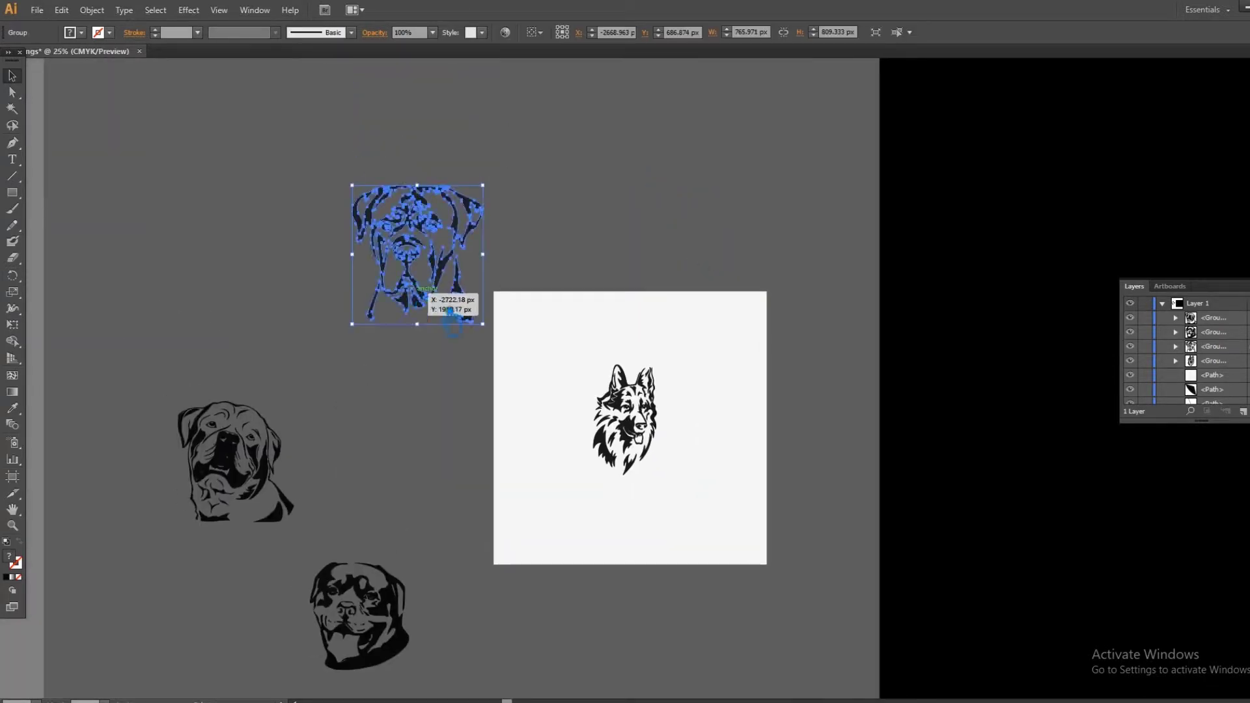
click(625, 416)
drag(661, 364, 670, 351)
click(526, 250)
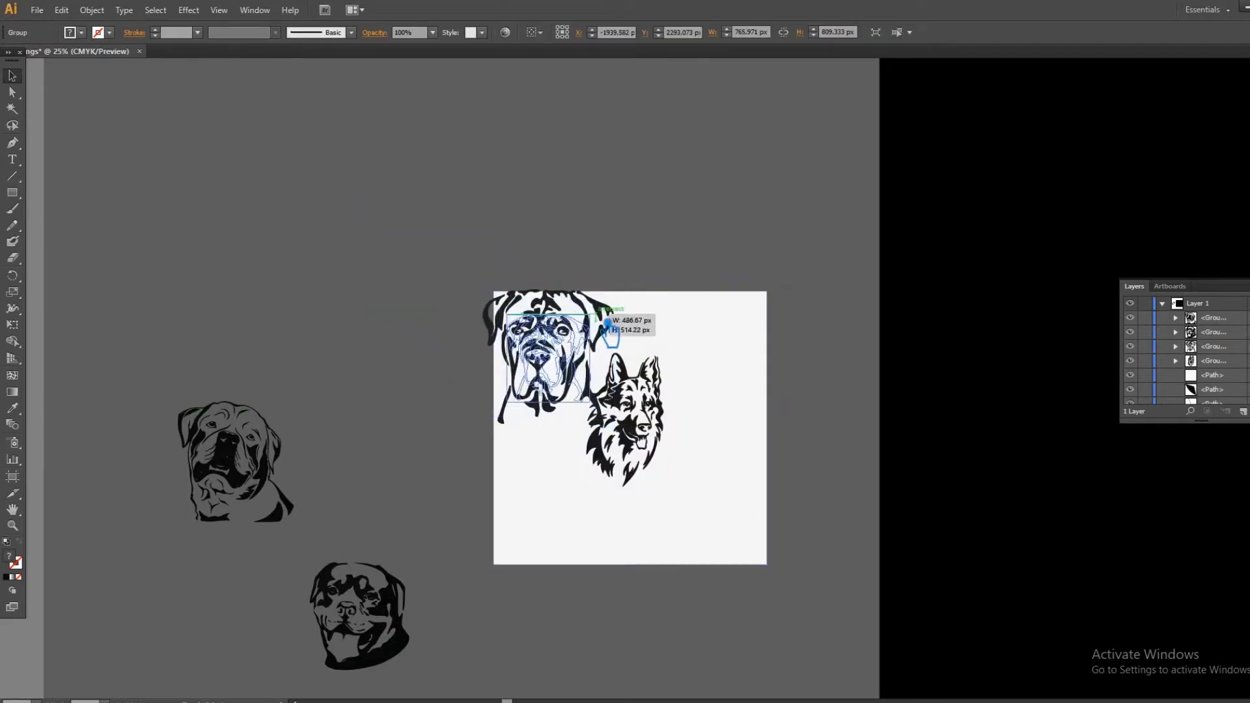
Step: Place shrunken dog heads in the square's upper-left and top-right (bulldog) corners
drag(459, 273, 589, 374)
click(423, 254)
click(547, 355)
mouse_move(586, 306)
mouse_down()
mouse_move(589, 319)
mouse_move(577, 306)
mouse_up()
drag(576, 379, 594, 391)
drag(257, 450, 757, 209)
drag(794, 162, 760, 349)
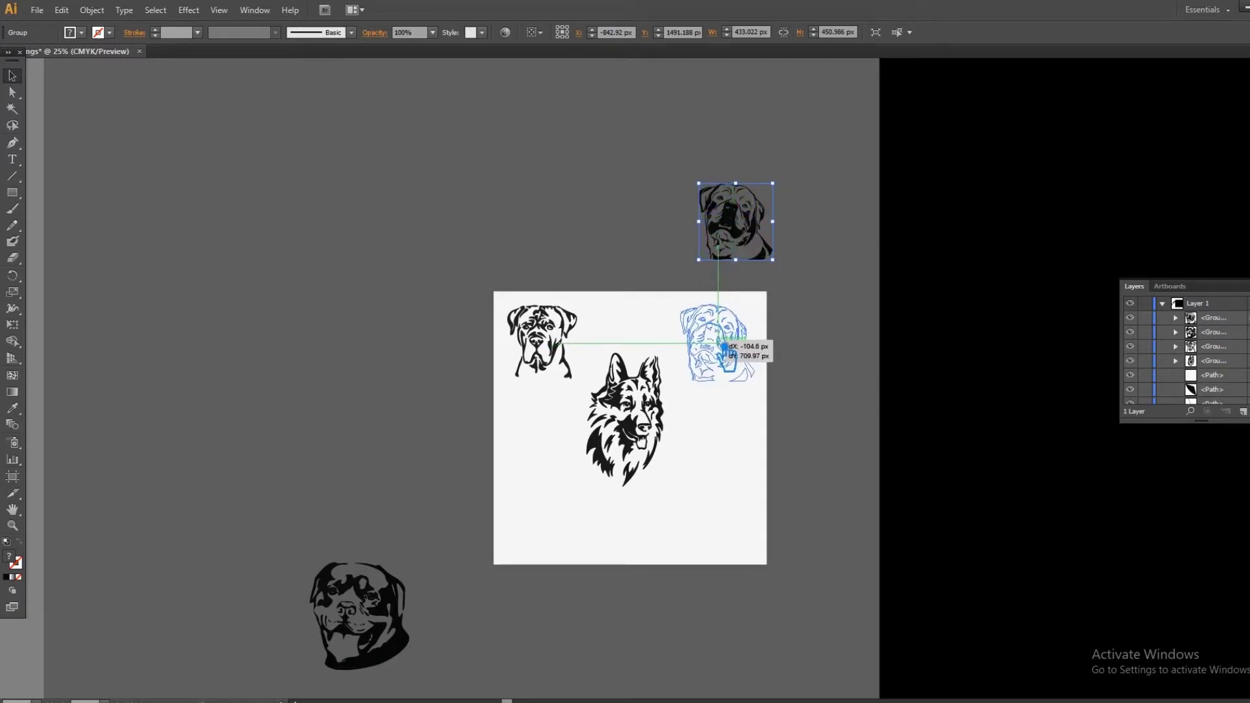
click(814, 312)
Step: Put a smaller rottweiler at lower-left and a copy of the upper-left head at lower-right
mouse_move(391, 576)
mouse_down()
mouse_move(588, 465)
mouse_move(573, 495)
mouse_up()
drag(549, 545, 559, 529)
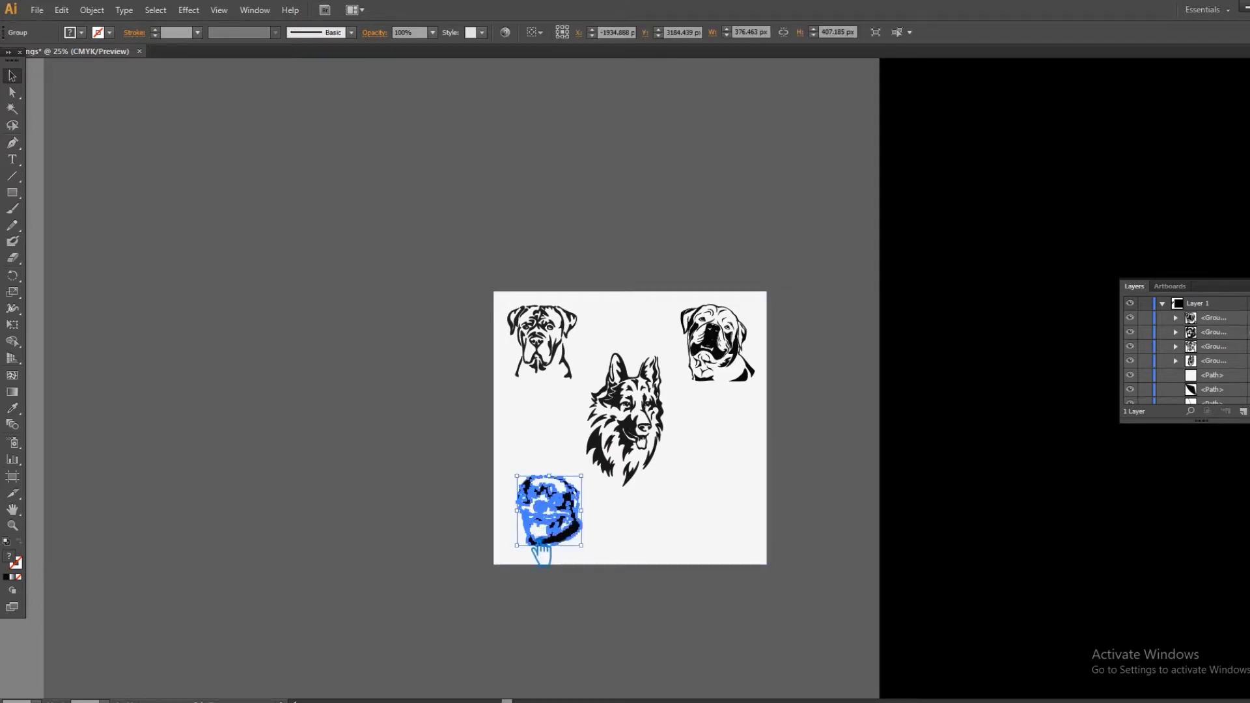
drag(553, 355, 721, 524)
click(625, 511)
drag(572, 526, 564, 534)
click(840, 413)
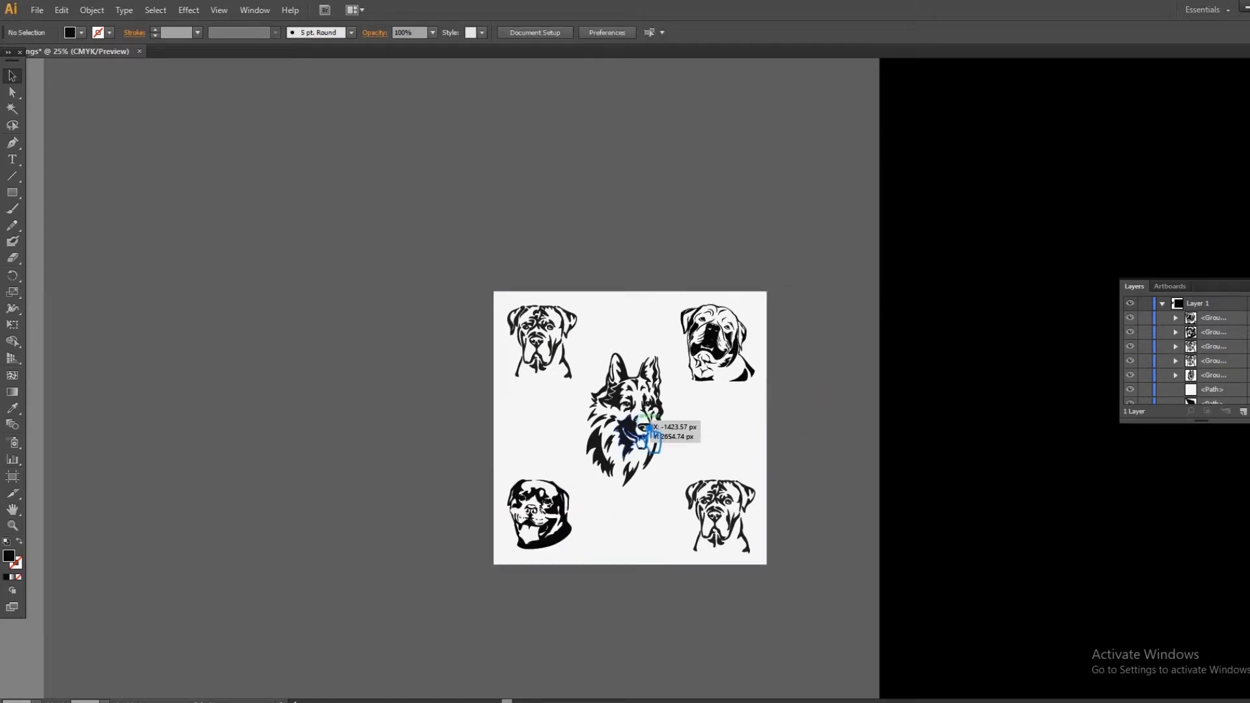
Step: Add smaller dog-head copies at middle-left and middle-right, and nudge the left corner heads
mouse_move(564, 507)
mouse_down()
mouse_move(558, 424)
mouse_move(399, 414)
mouse_up()
mouse_move(547, 436)
mouse_down()
mouse_move(583, 469)
mouse_move(564, 448)
mouse_up()
mouse_move(728, 508)
mouse_down()
mouse_move(726, 428)
mouse_move(749, 433)
mouse_up()
click(801, 399)
drag(541, 342, 547, 341)
drag(543, 541, 551, 540)
click(817, 433)
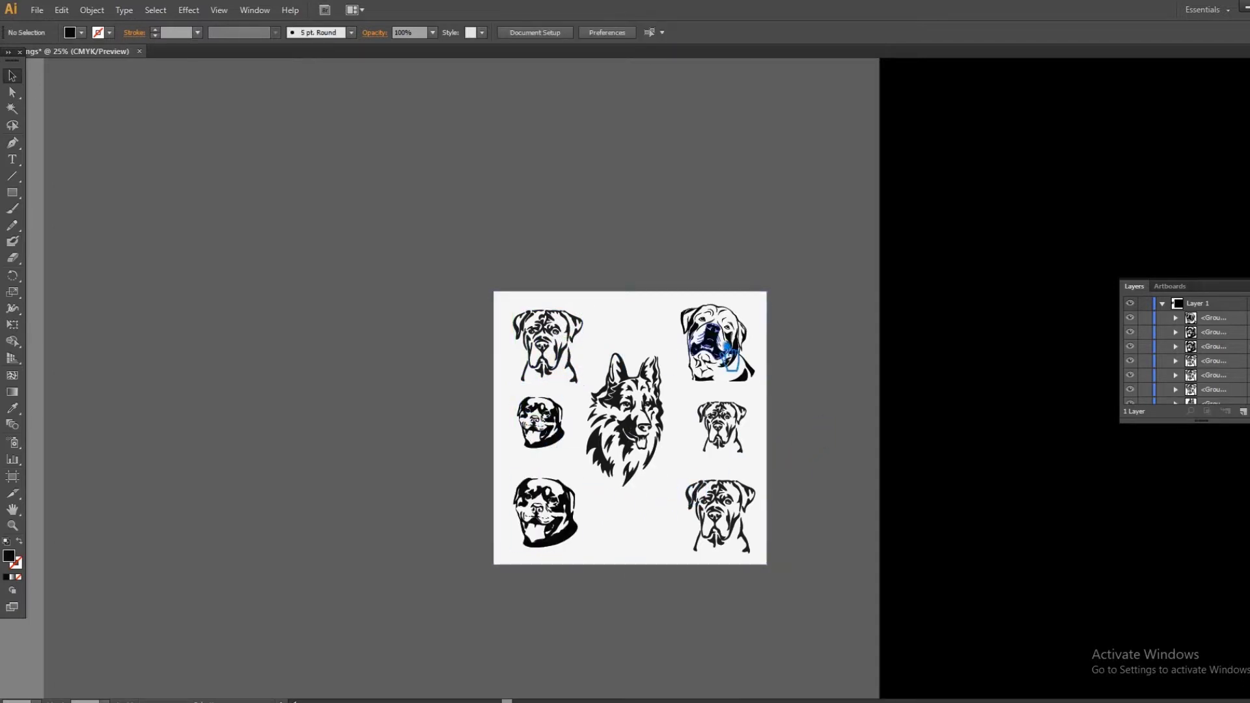
Step: Add a German shepherd copy at top centre and a bulldog copy at bottom centre
mouse_move(658, 388)
mouse_down()
mouse_move(656, 313)
mouse_move(670, 311)
mouse_up()
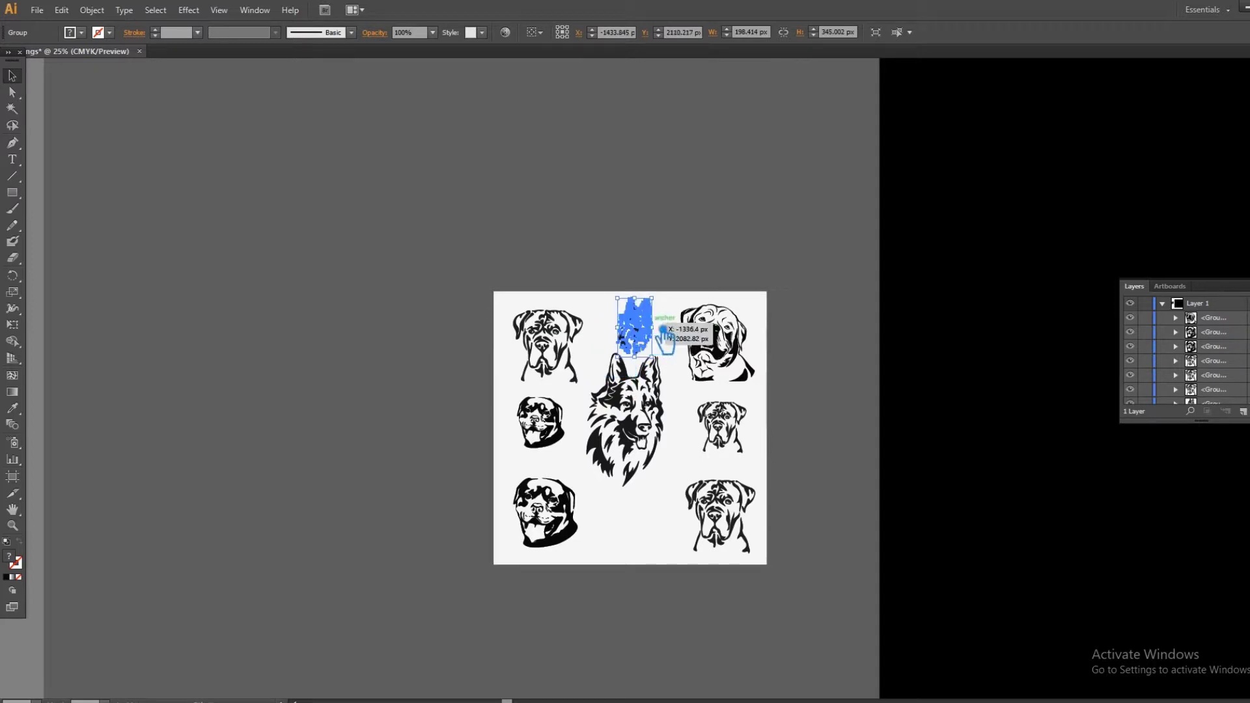
click(662, 257)
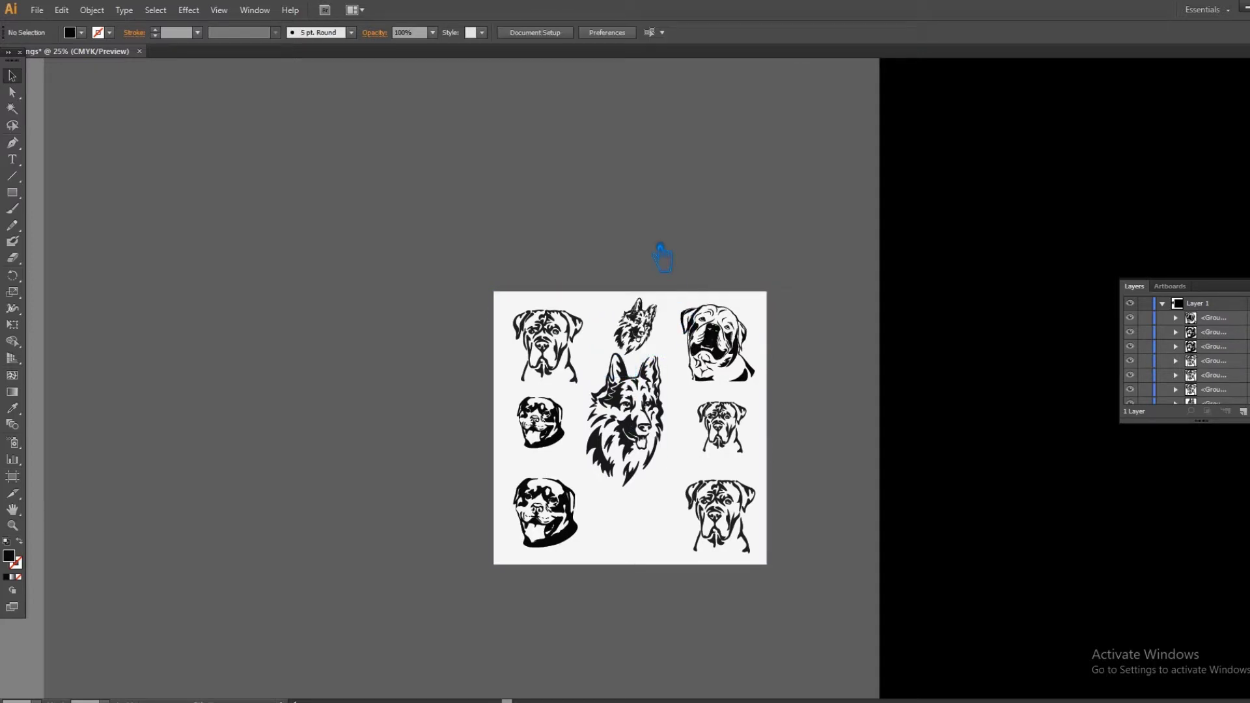
drag(648, 425, 653, 448)
click(721, 426)
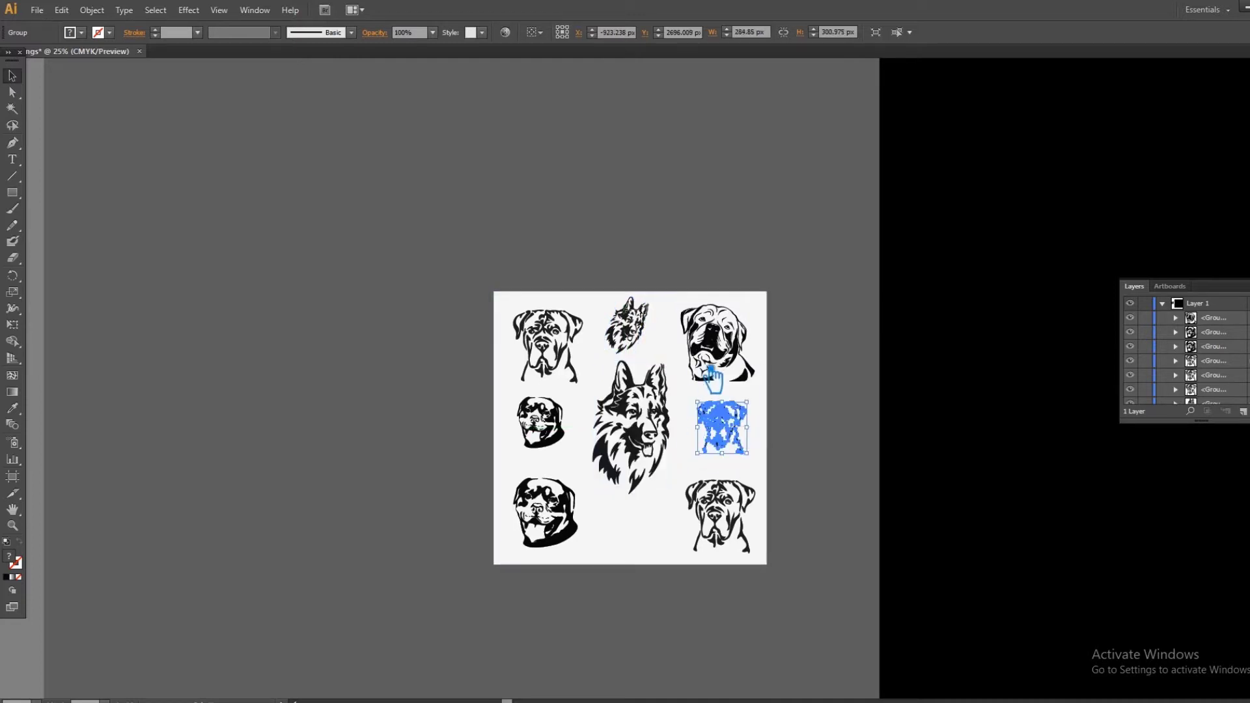
mouse_move(716, 343)
mouse_down()
mouse_move(636, 526)
mouse_move(684, 502)
mouse_up()
click(306, 502)
Step: Delete the white background square and group all nine dog heads
click(573, 321)
key(Delete)
drag(758, 578, 452, 226)
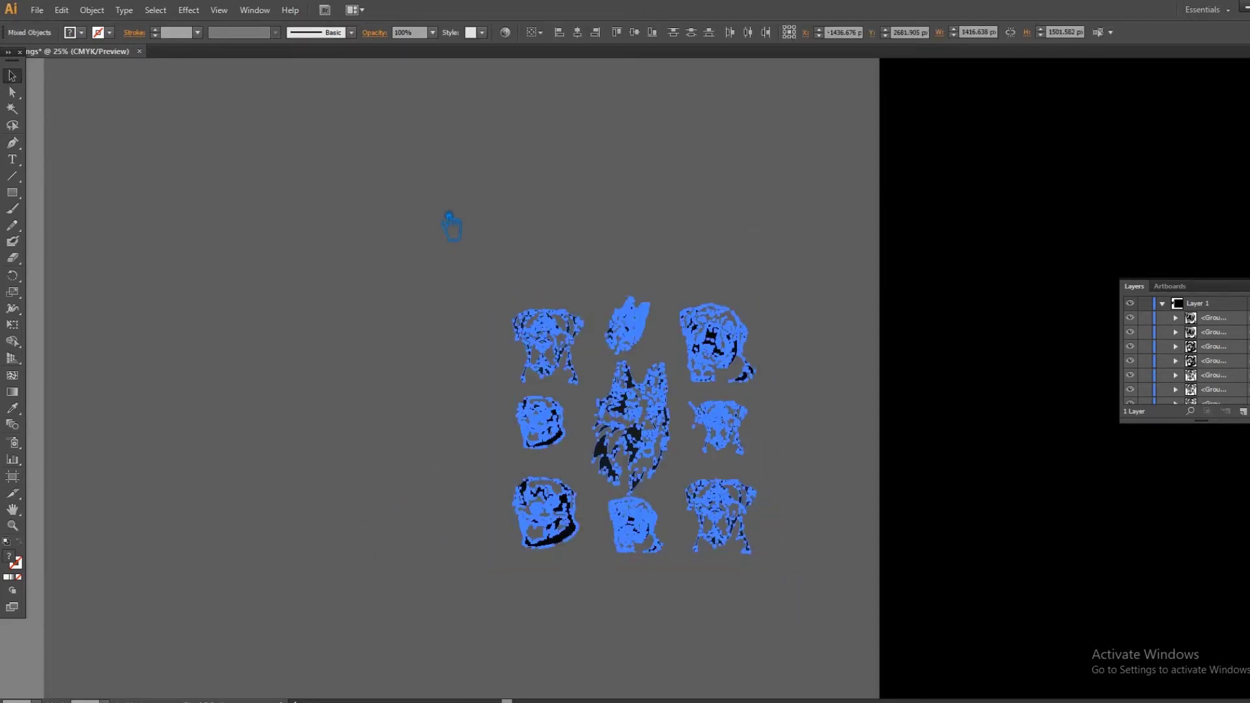
key(ctrl+g)
key(ctrl+minus)
click(528, 443)
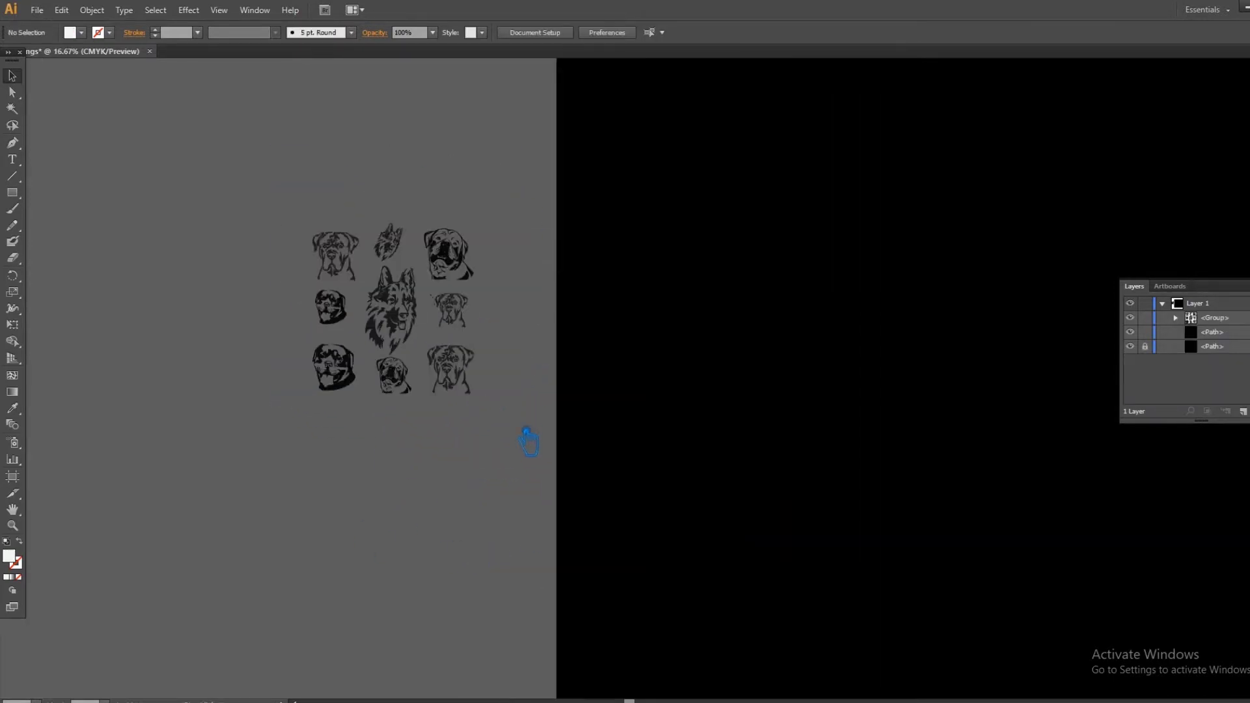
key(ctrl+minus)
Step: Fill the dog-head group white and start Object > Pattern > Make
click(255, 270)
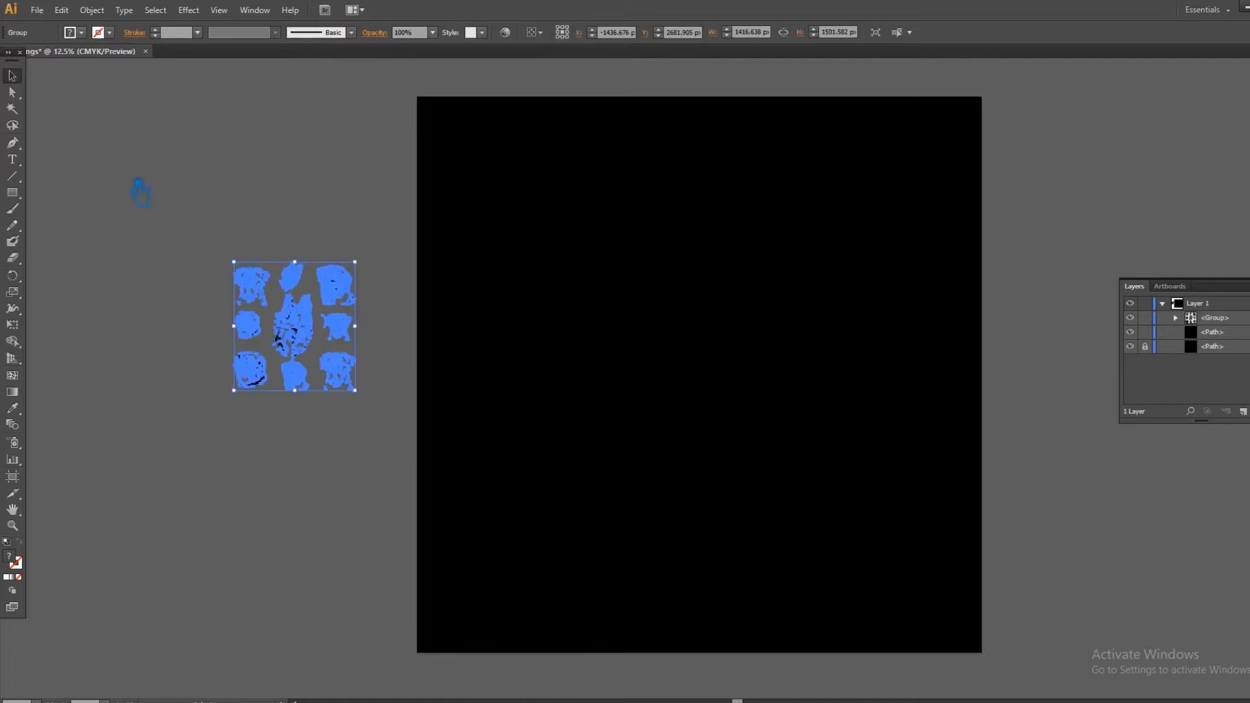
click(20, 575)
click(132, 443)
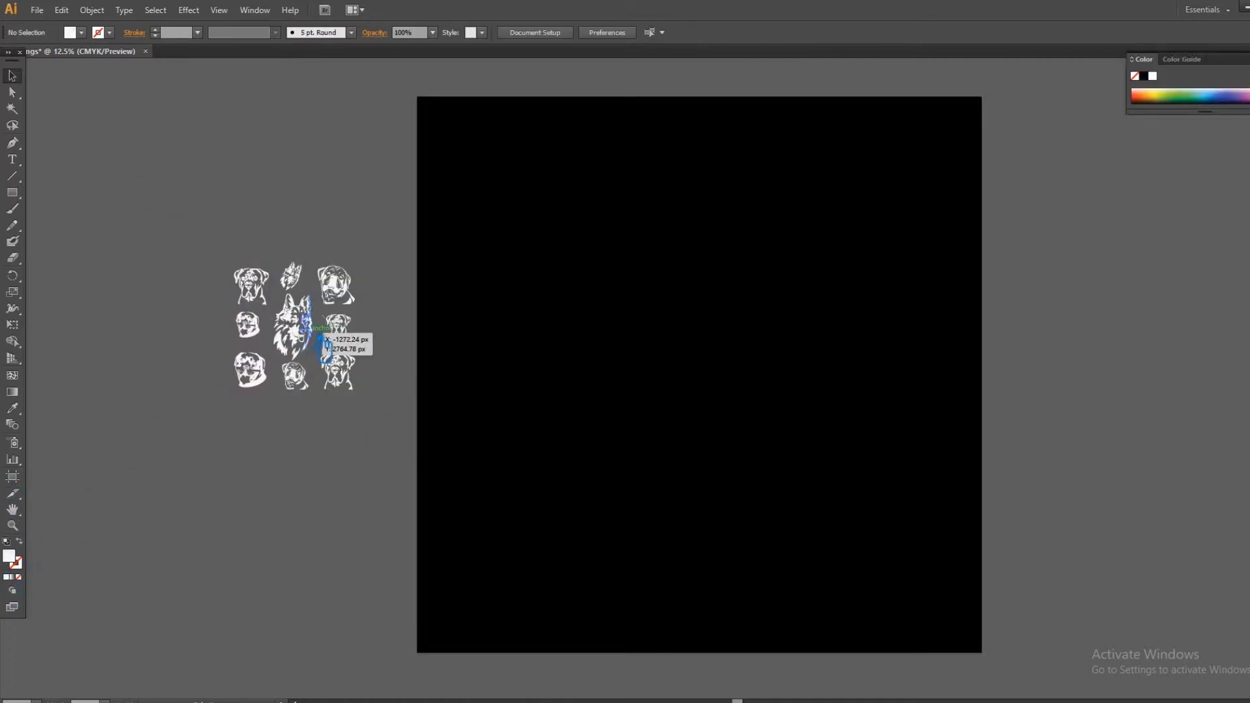
click(322, 338)
click(92, 10)
click(320, 302)
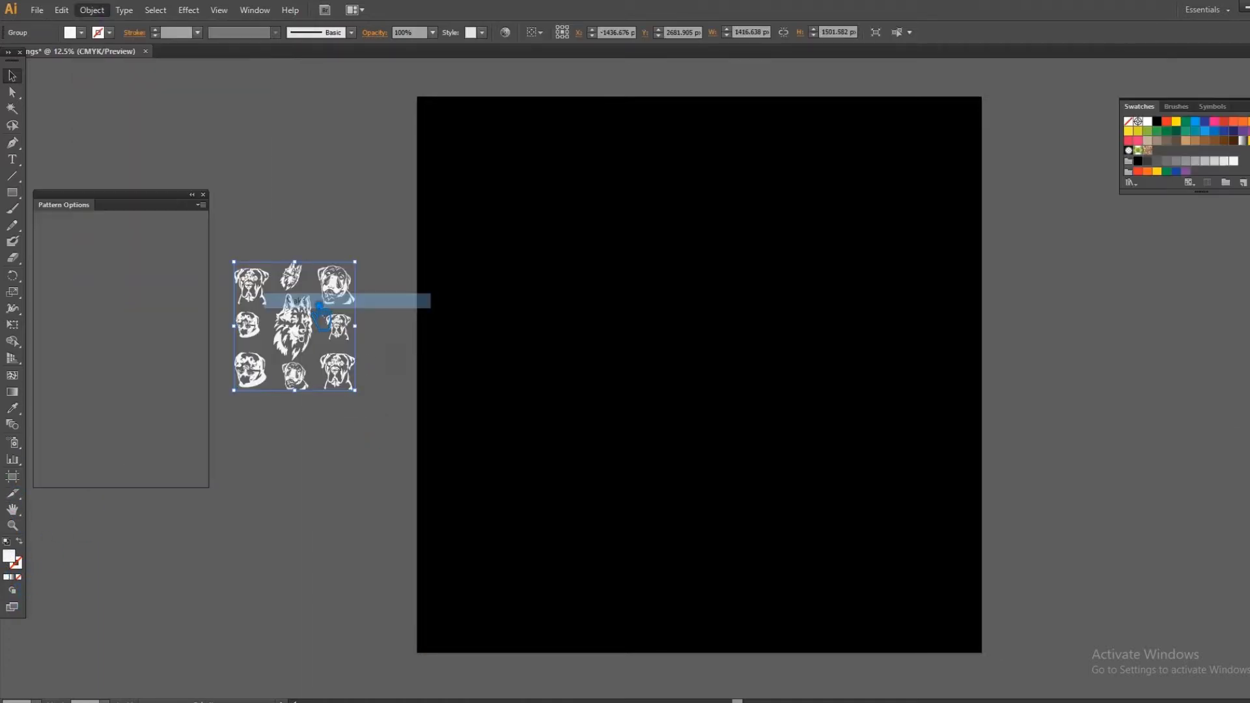
Step: Dismiss the pattern notice, enable Size Tile to Art, and finish with Done
click(810, 393)
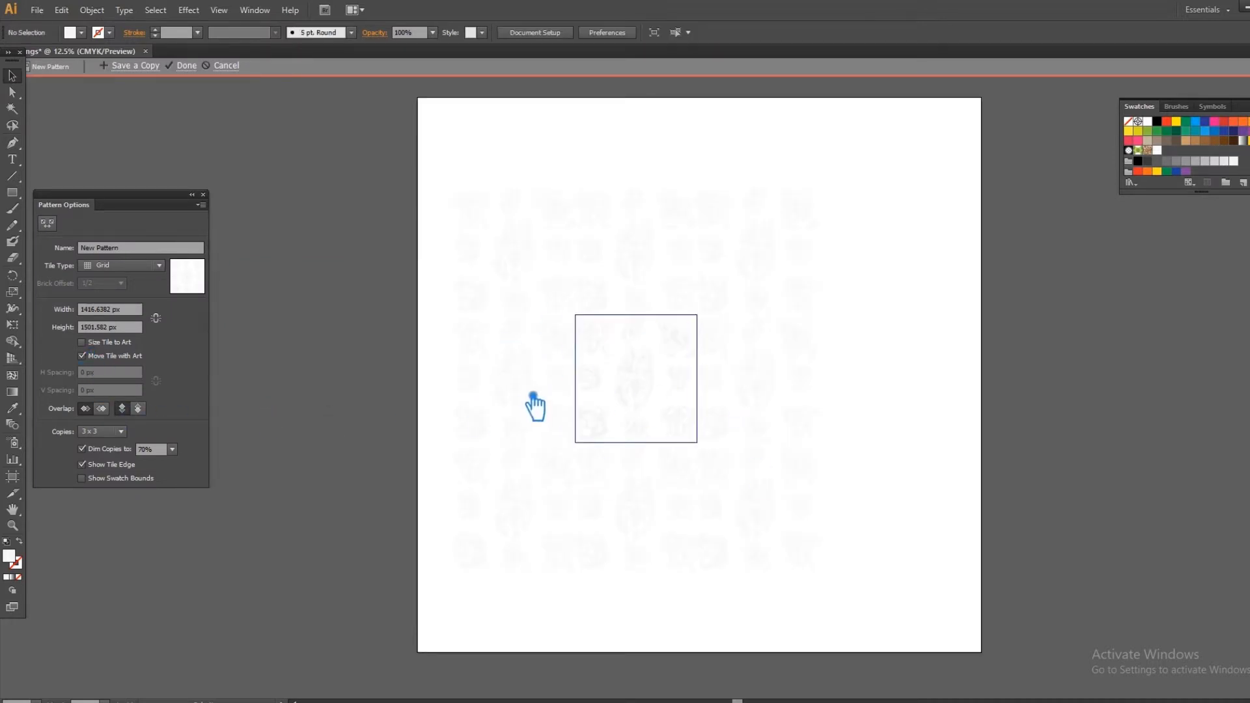
click(88, 342)
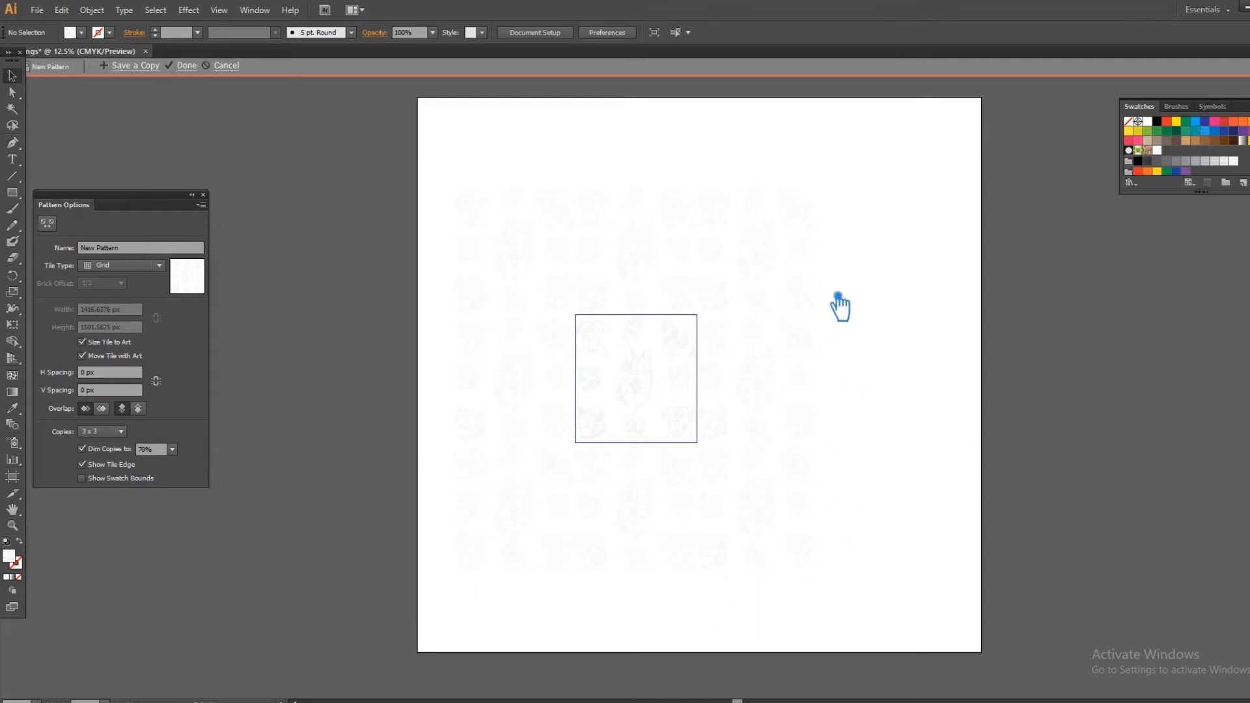
key(ctrl+plus)
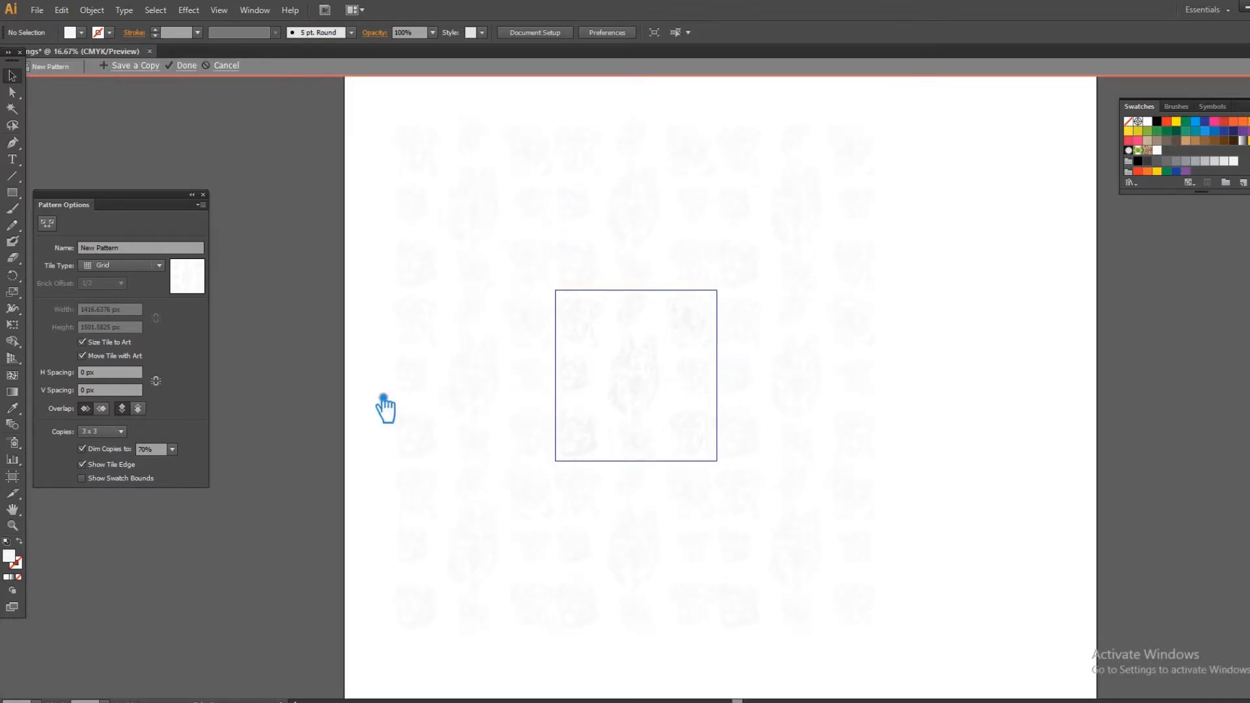
click(200, 70)
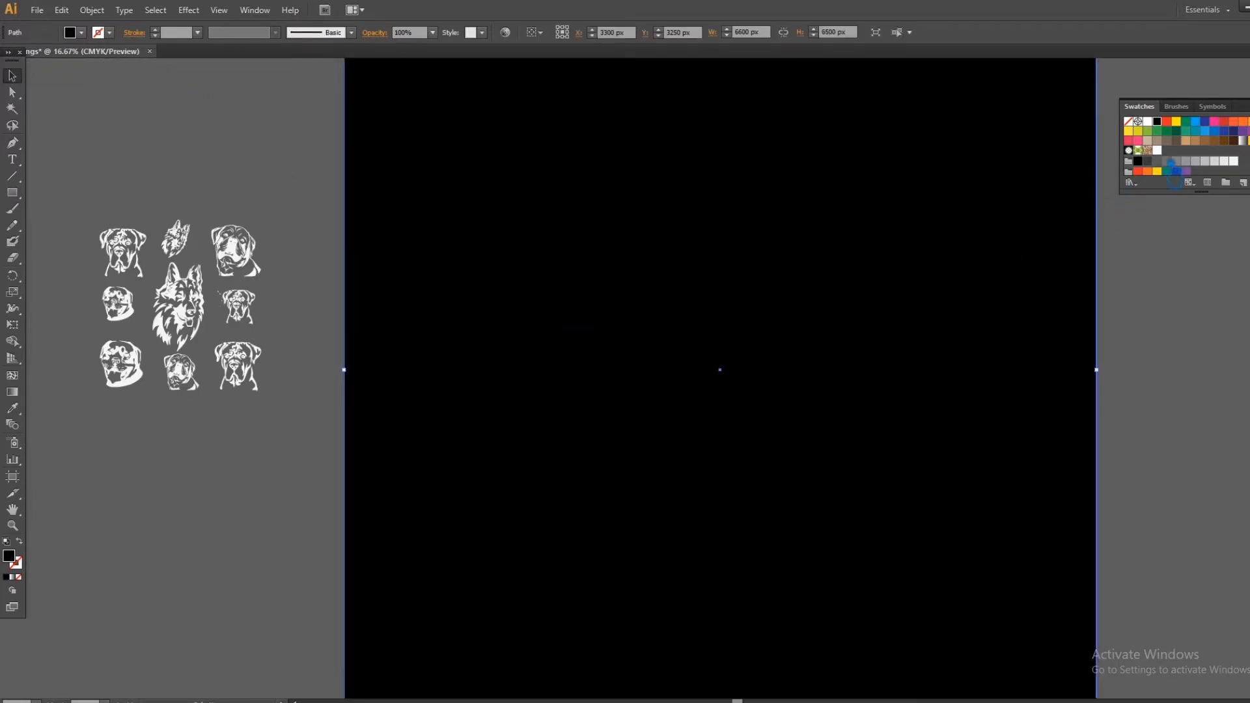
Step: Fill the black square with the new dog-head pattern swatch
click(1171, 162)
click(1185, 348)
key(ctrl+minus)
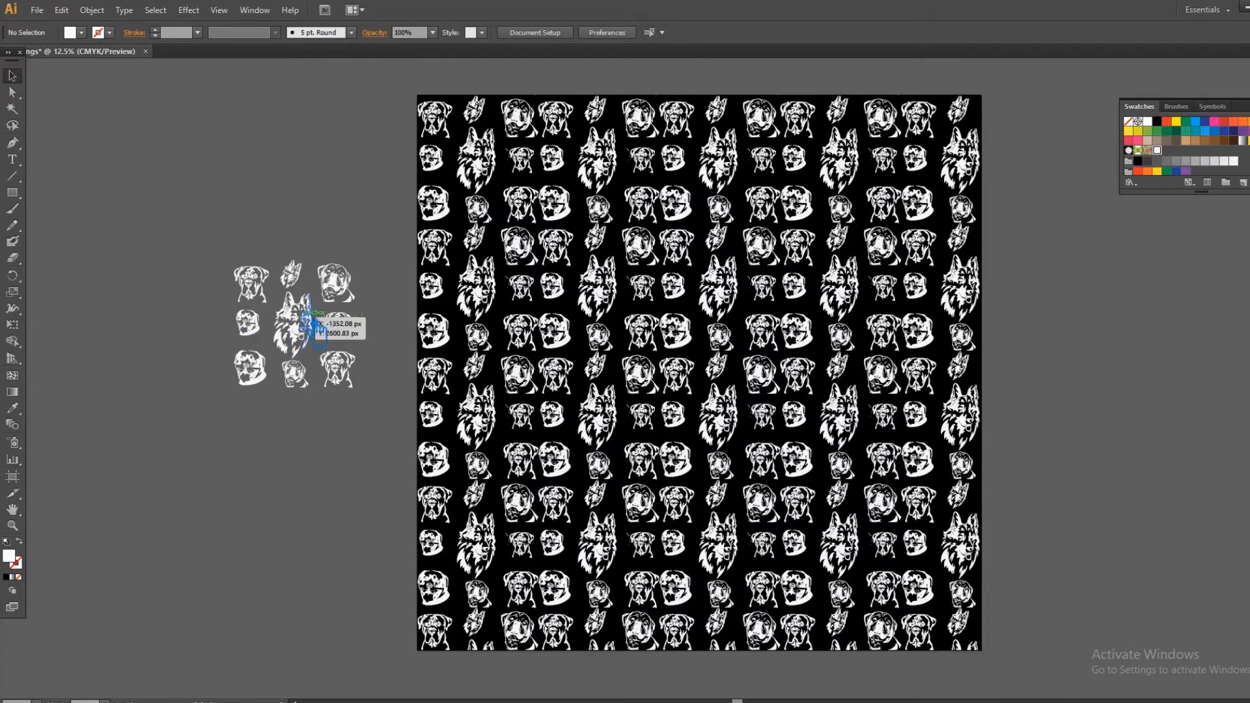
Step: Remake the dog pattern with Size Tile to Art and 30 px vertical spacing, and apply it
drag(311, 328, 313, 330)
click(92, 10)
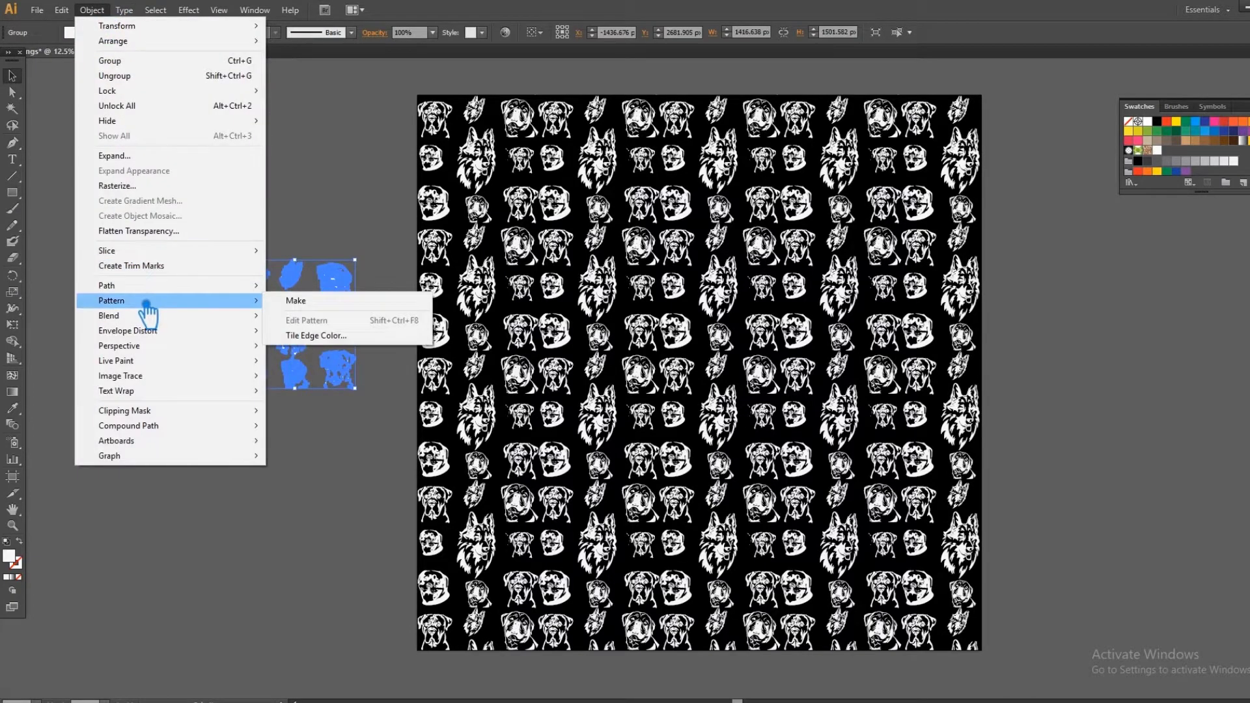
click(309, 305)
click(96, 345)
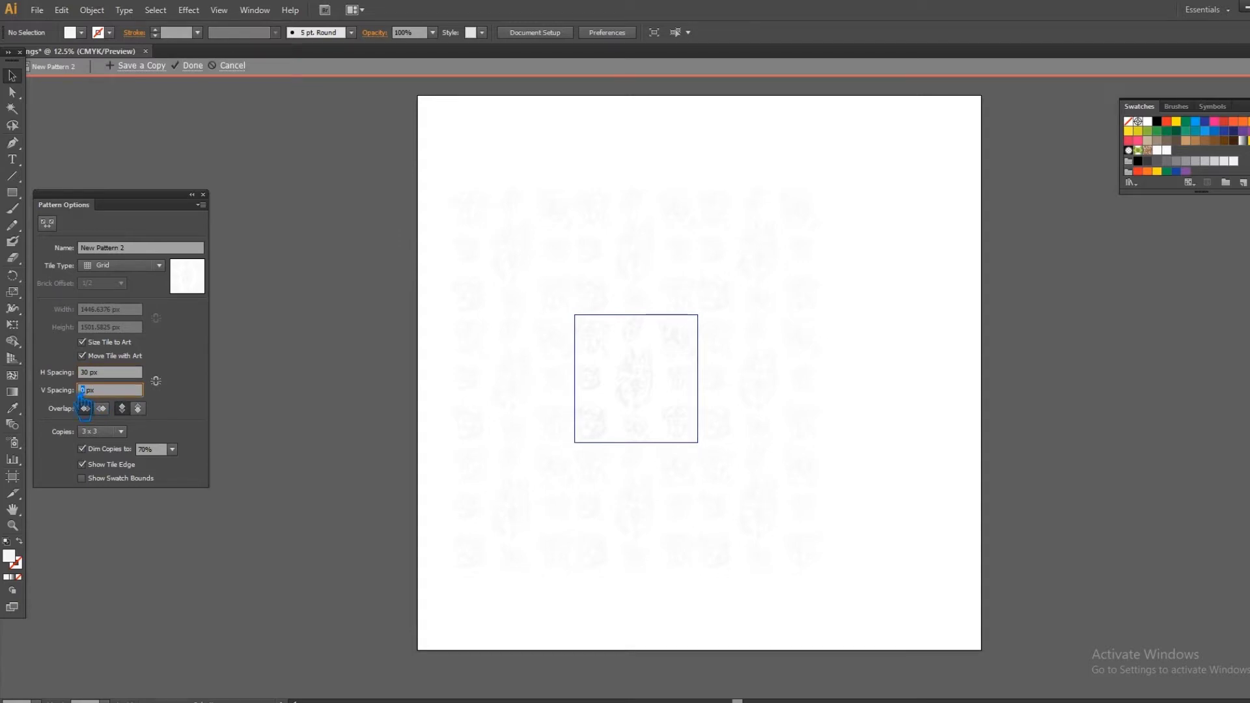
text(30)
click(122, 374)
click(193, 65)
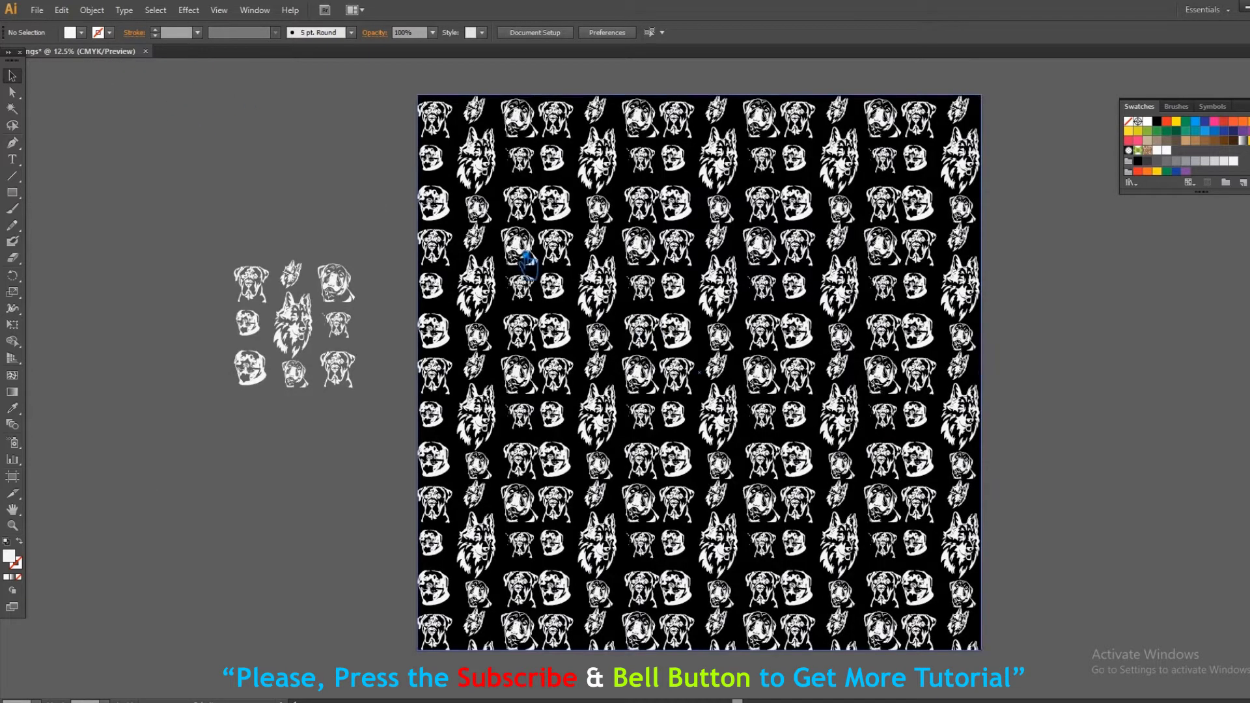
click(516, 256)
Step: Deselect the pattern-filled square and open Save for Web
click(1181, 160)
click(1103, 376)
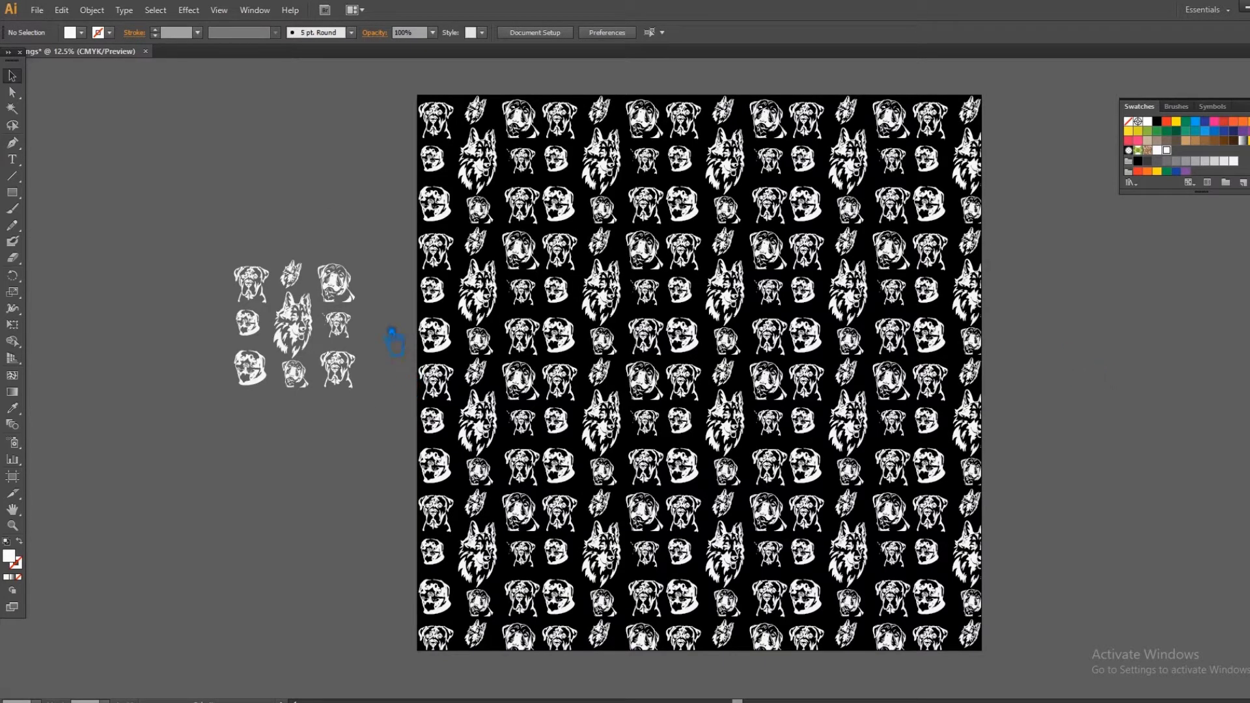
key(ctrl+alt+shift+s)
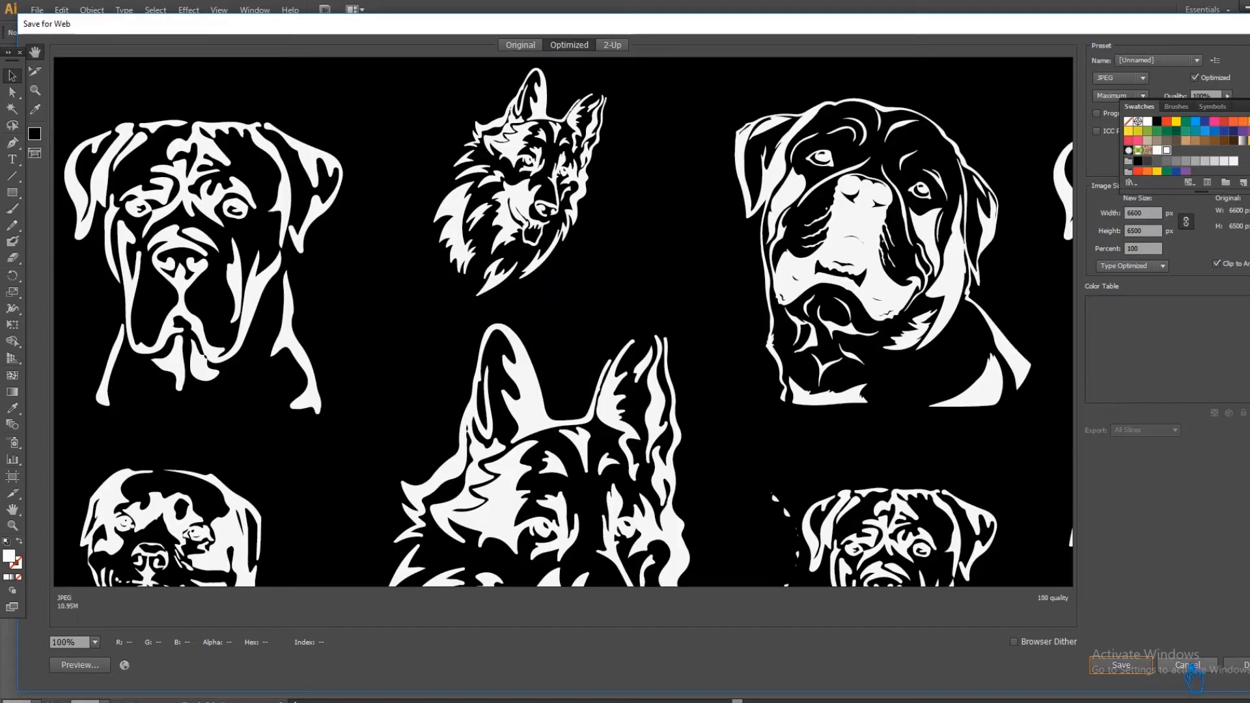
Step: Save the JPEG as Leggings, replacing the old file, and open the leggings template smart object
click(1121, 665)
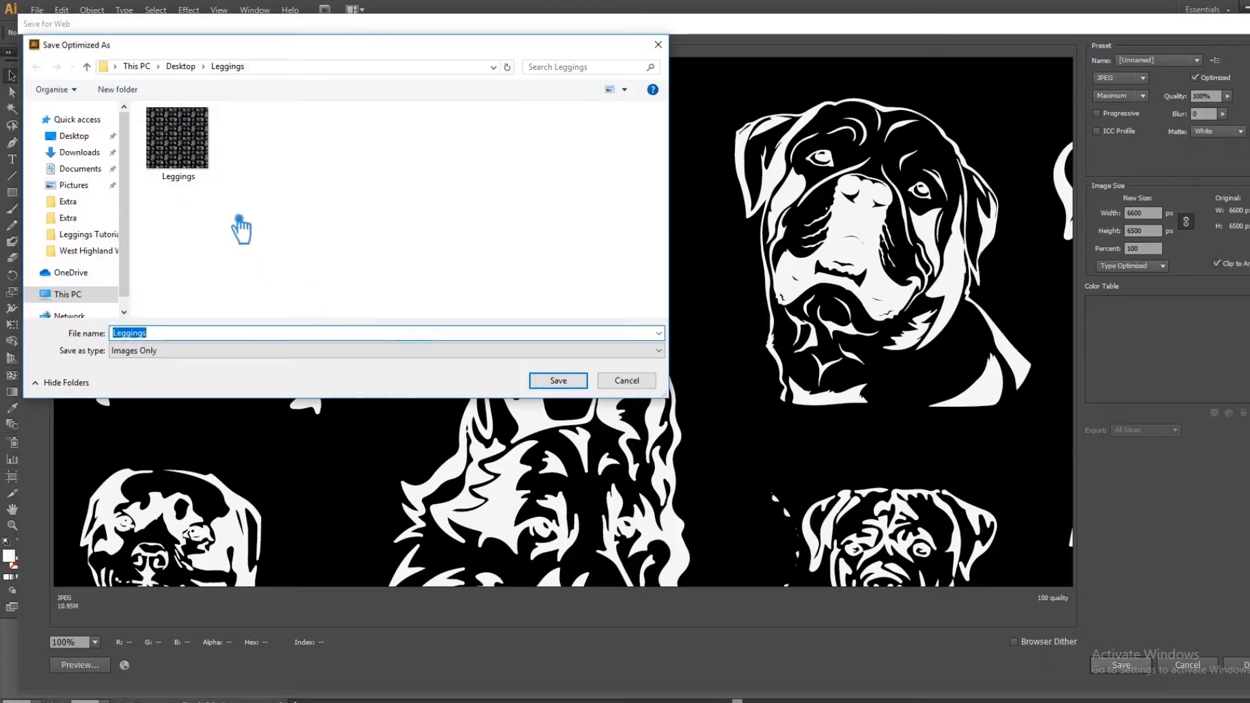
click(558, 380)
click(726, 383)
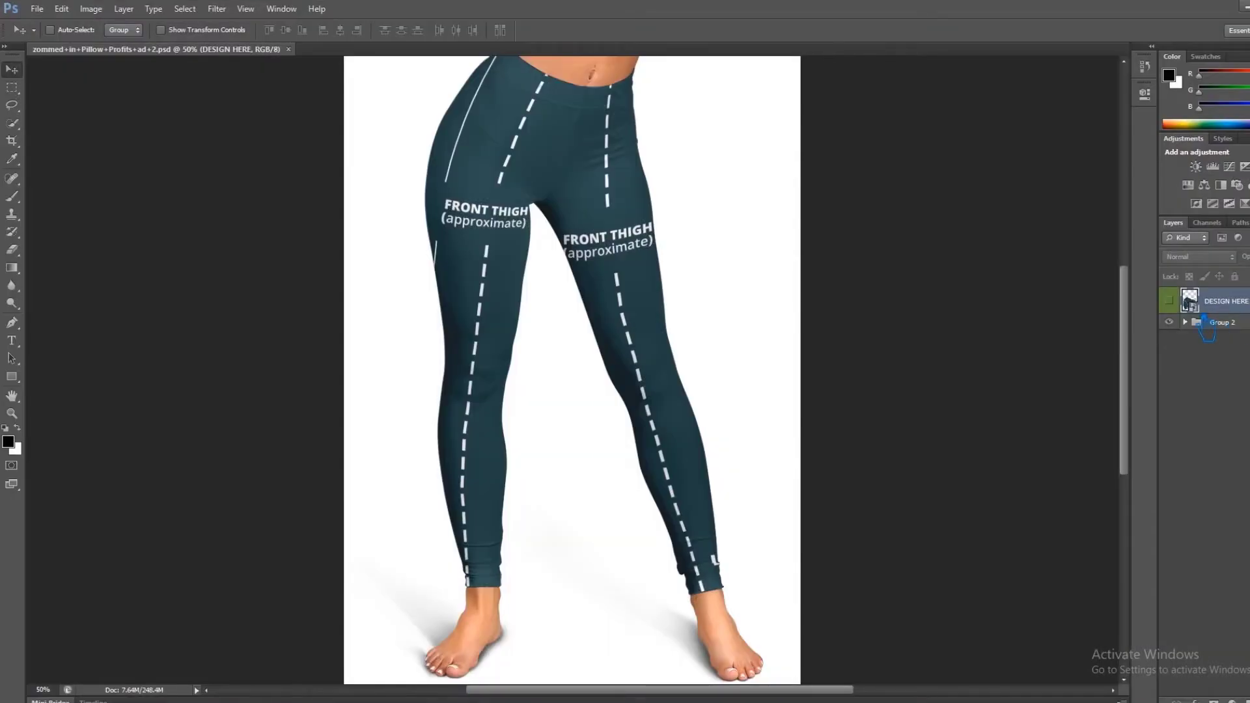
double_click(1195, 306)
click(653, 312)
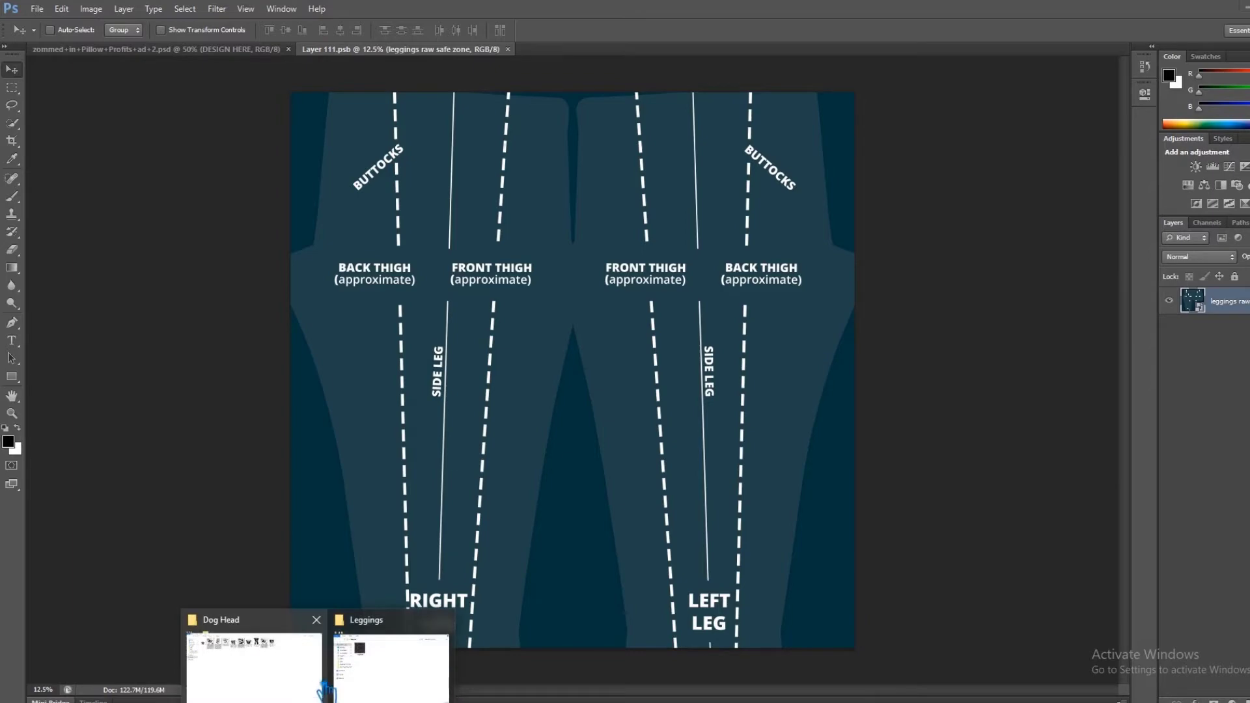
Step: Place Leggings.jpg on the template, commit and save, then inspect the leggings mockup
click(391, 664)
drag(591, 332, 415, 297)
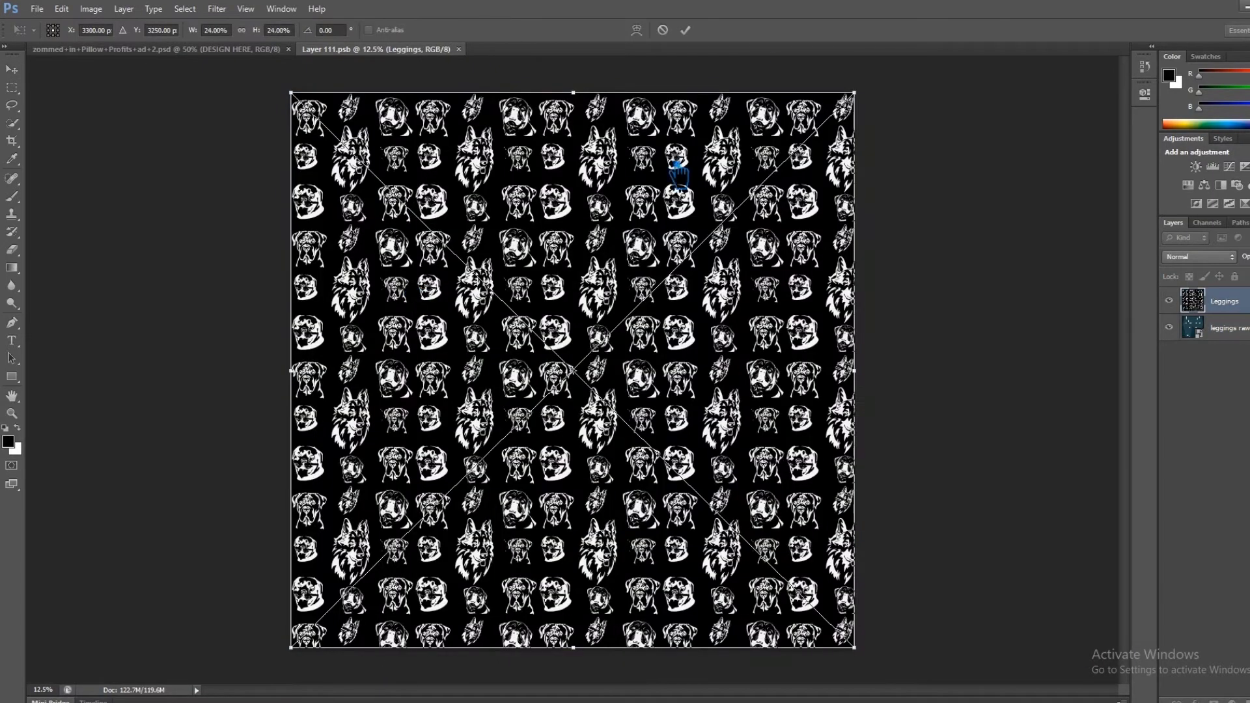
key(Return)
key(ctrl+s)
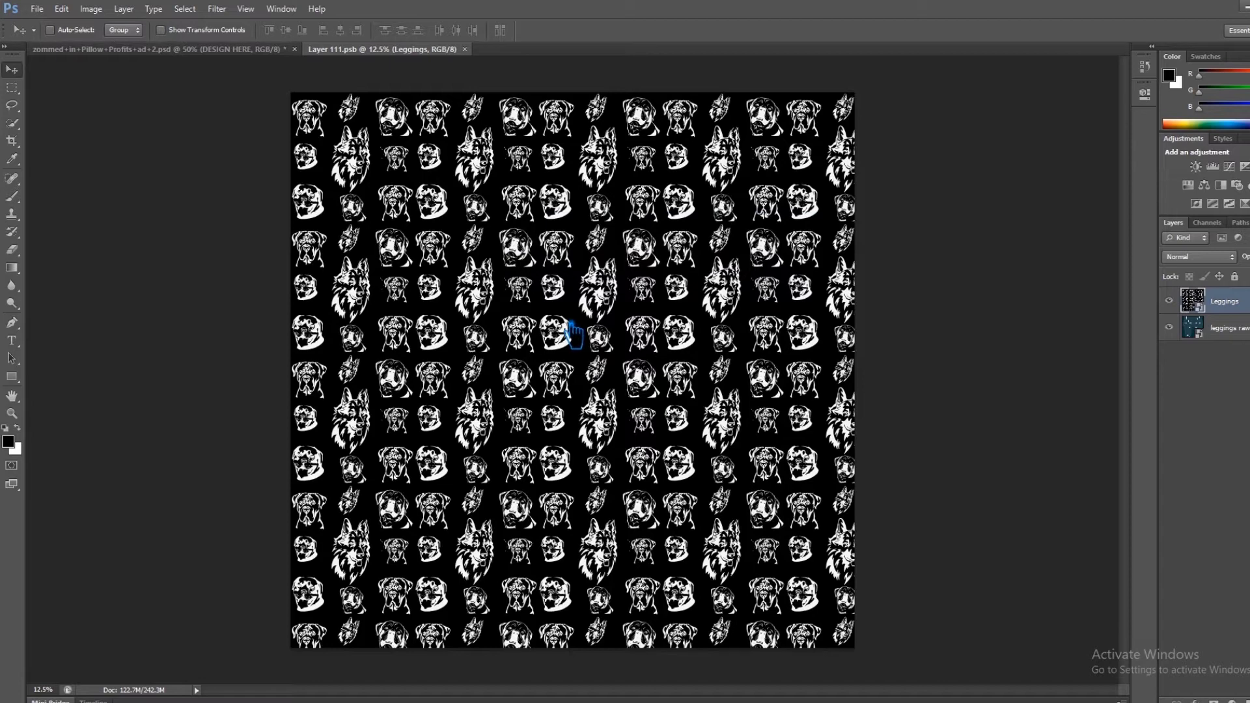
click(172, 52)
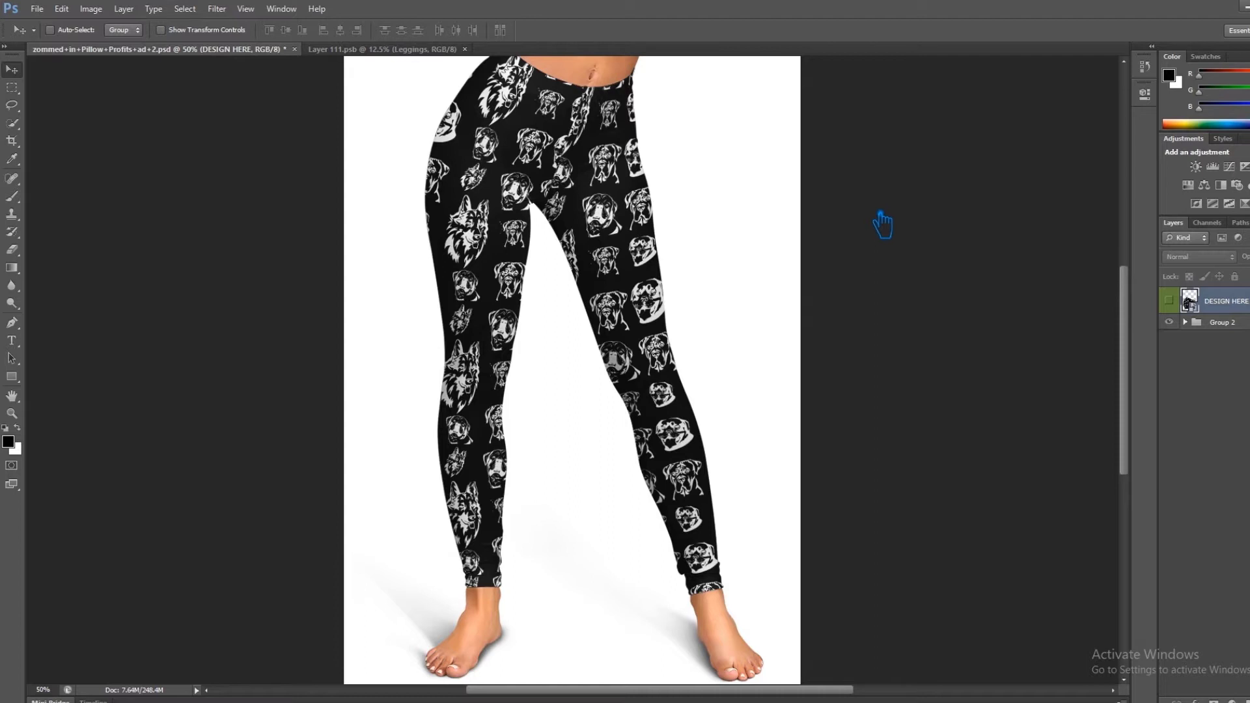
drag(776, 310, 785, 344)
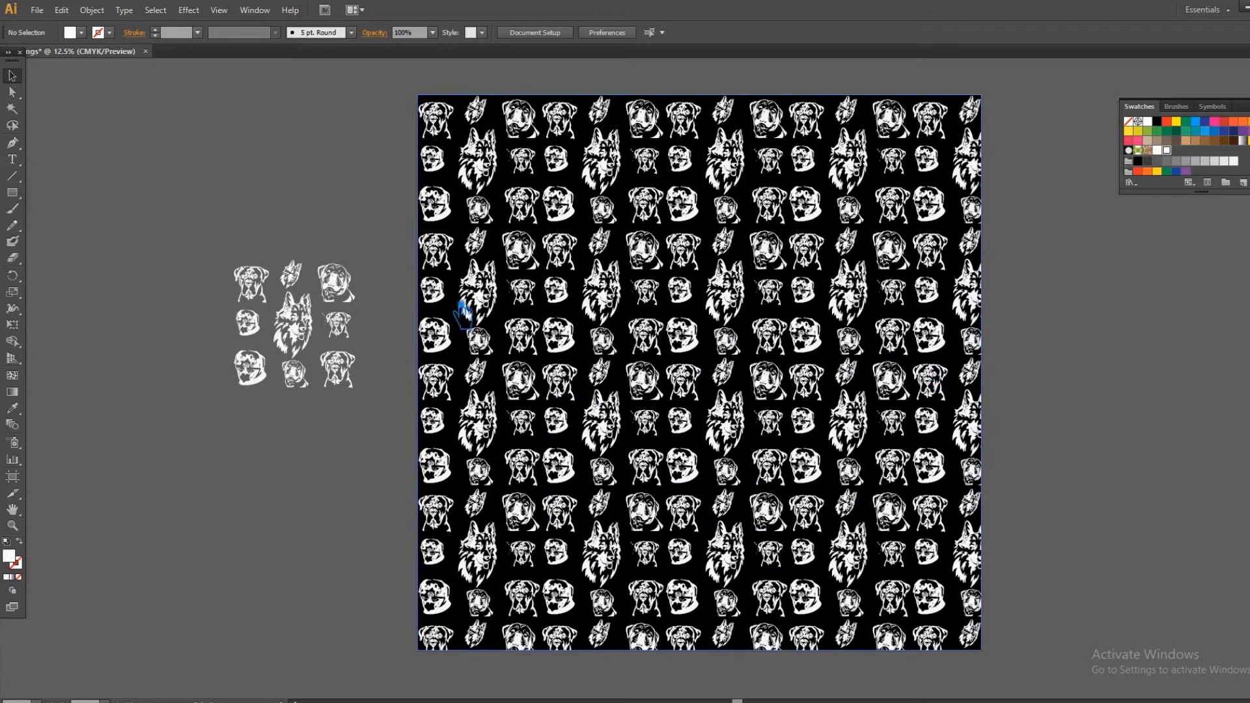
Step: Scale the dog-head group up and move it onto the artboard
click(334, 320)
drag(357, 260, 388, 226)
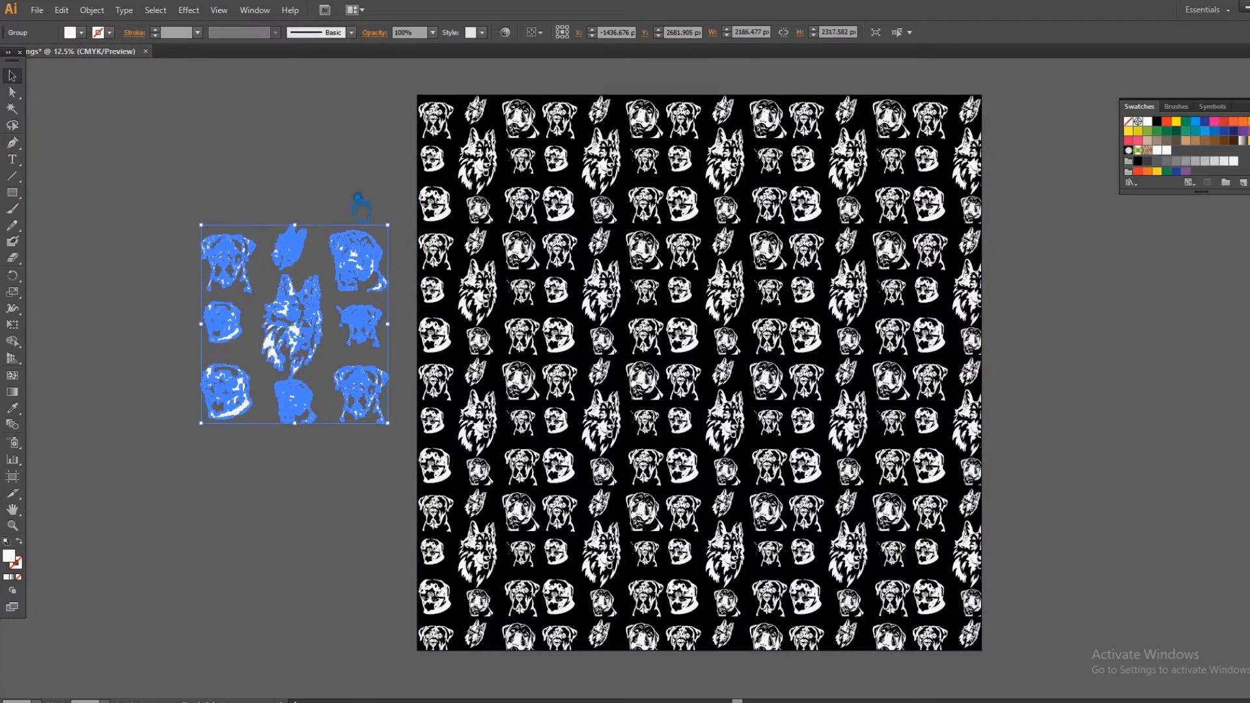
mouse_move(335, 274)
mouse_down()
mouse_move(685, 530)
mouse_move(714, 620)
mouse_up()
scroll(832, 514, down, 4)
drag(698, 443, 700, 544)
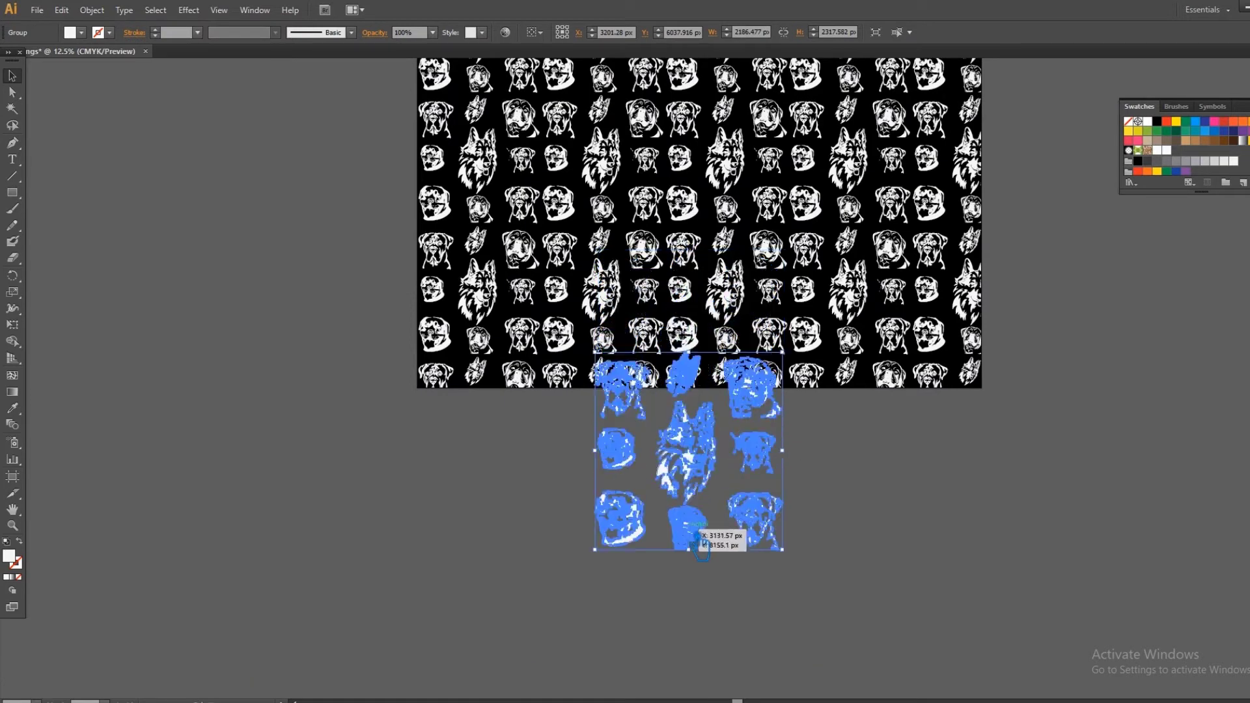
Step: Make a pattern with Size Tile to Art and 30 px H/V spacing, then fill the square with it
click(91, 10)
click(298, 308)
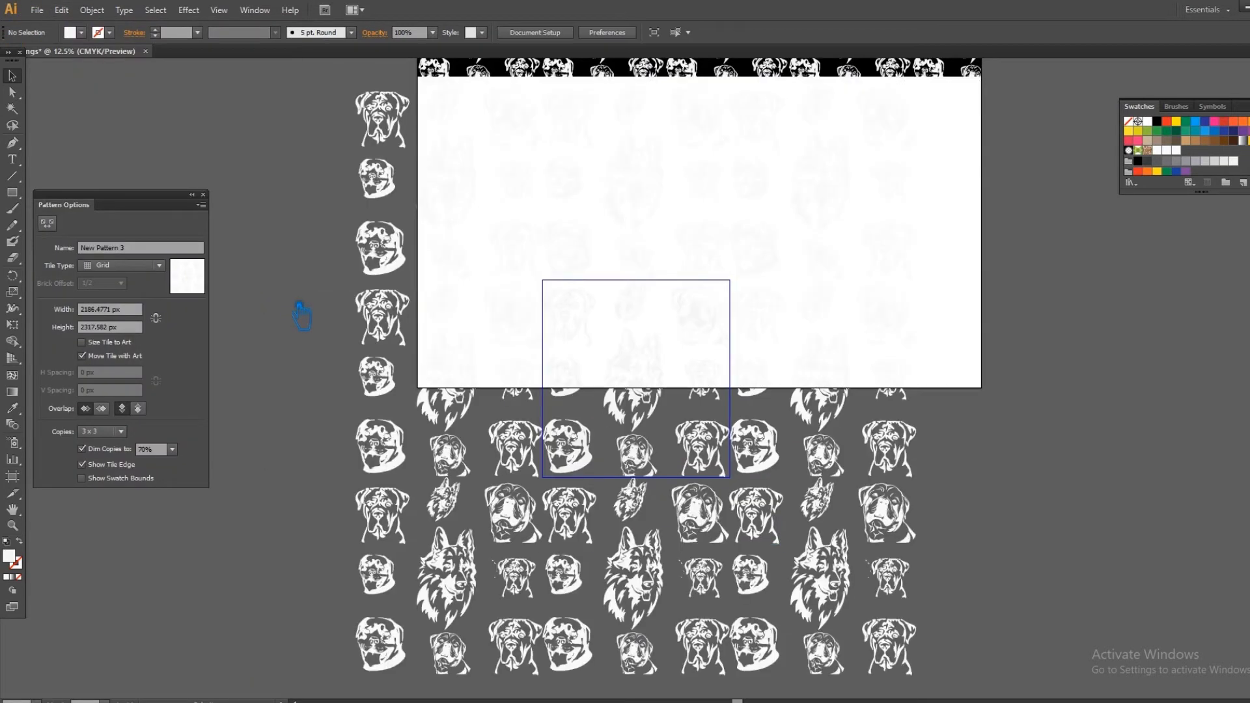
click(94, 373)
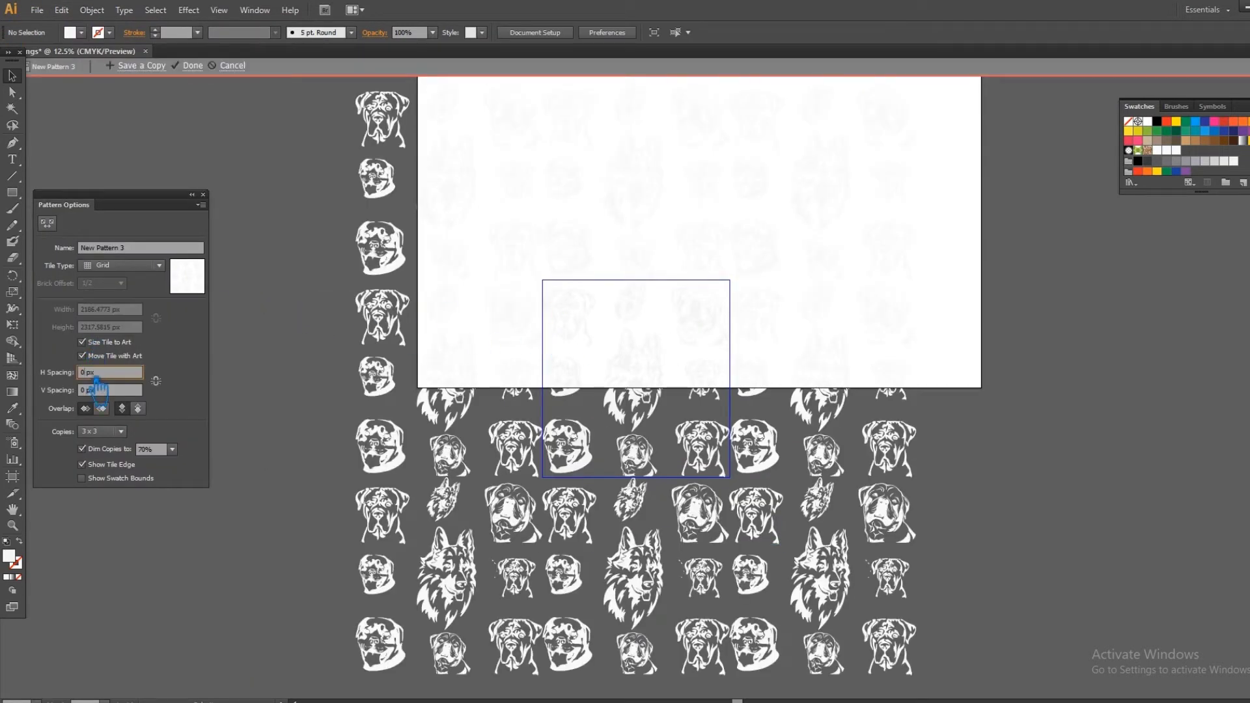
text(30)
click(96, 391)
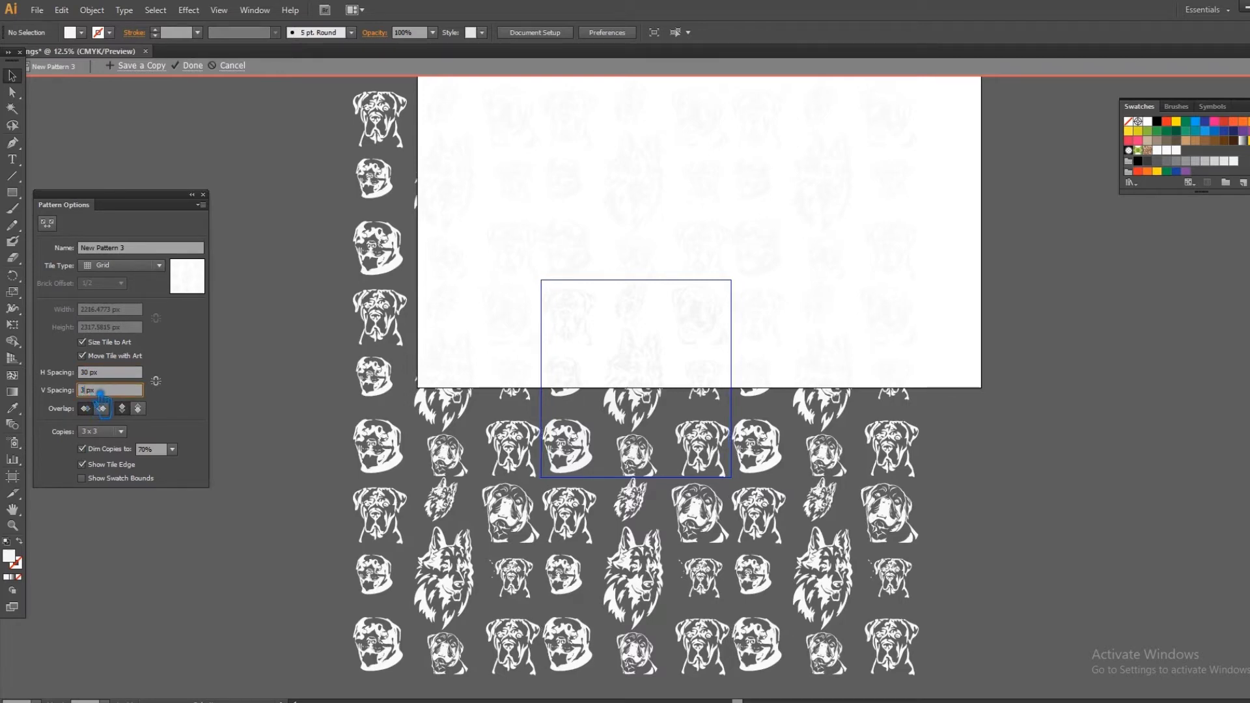
text(30)
click(101, 373)
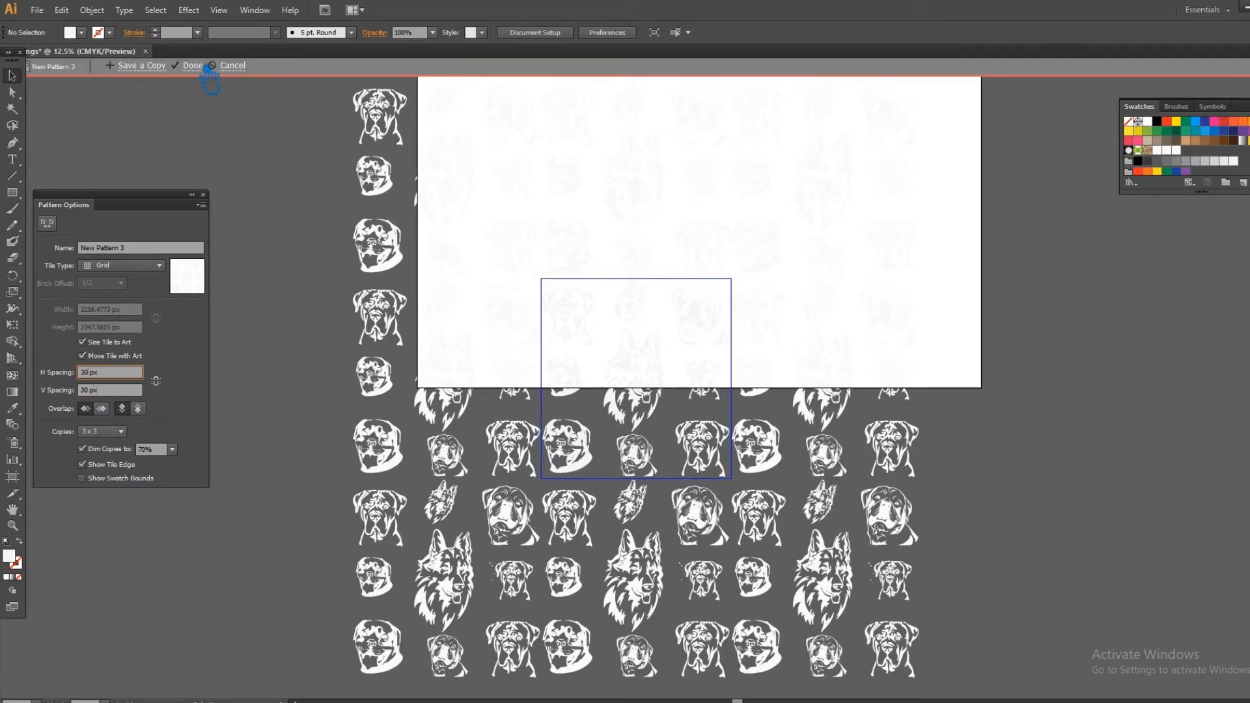
click(193, 65)
drag(612, 456, 188, 363)
click(700, 316)
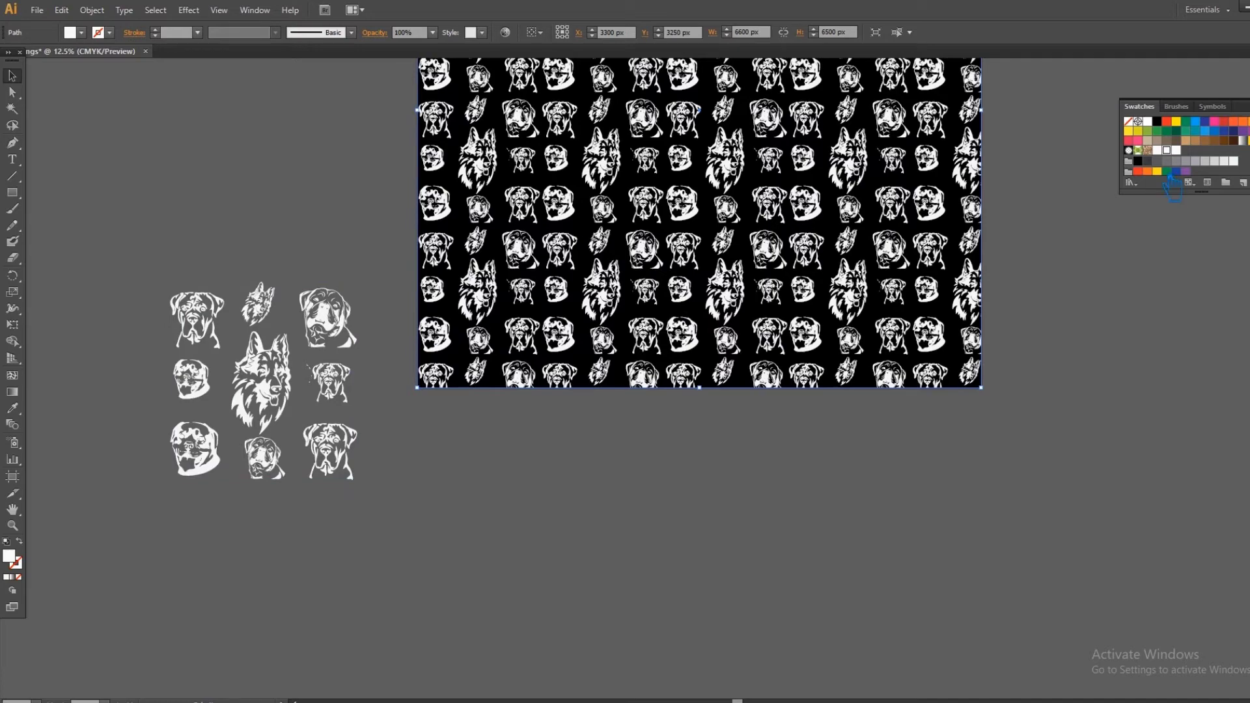
click(1190, 161)
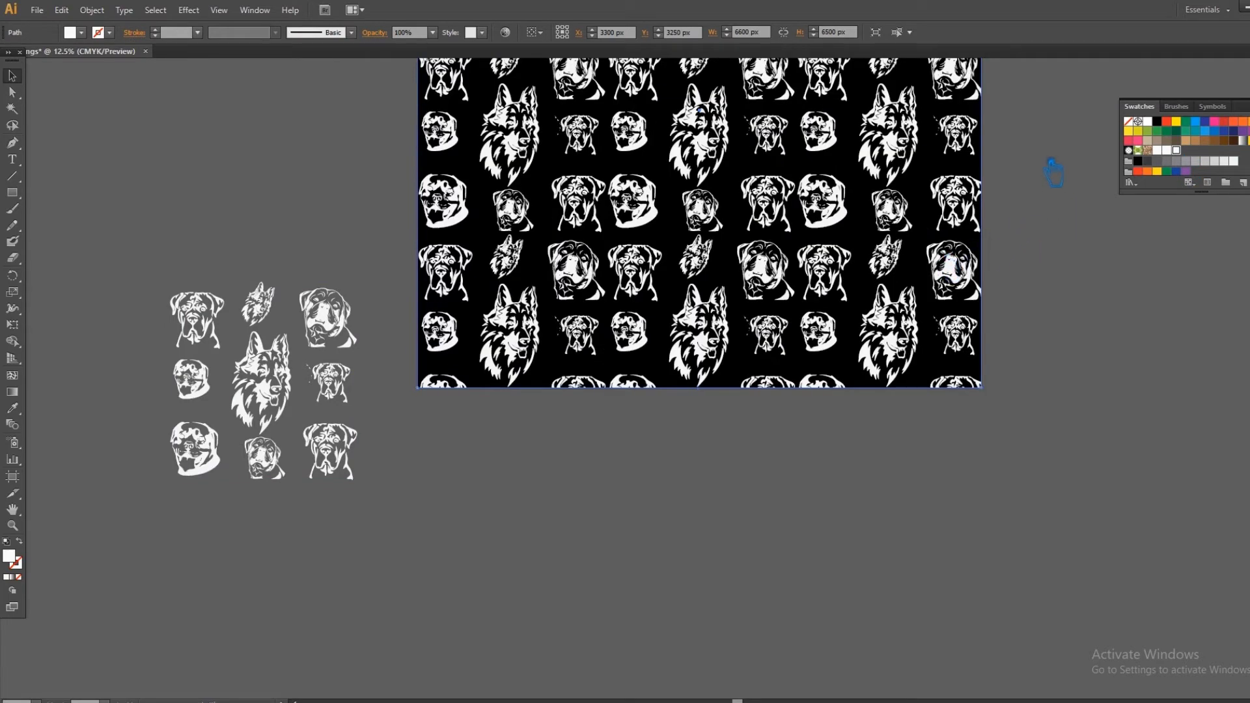
drag(1053, 173, 1027, 396)
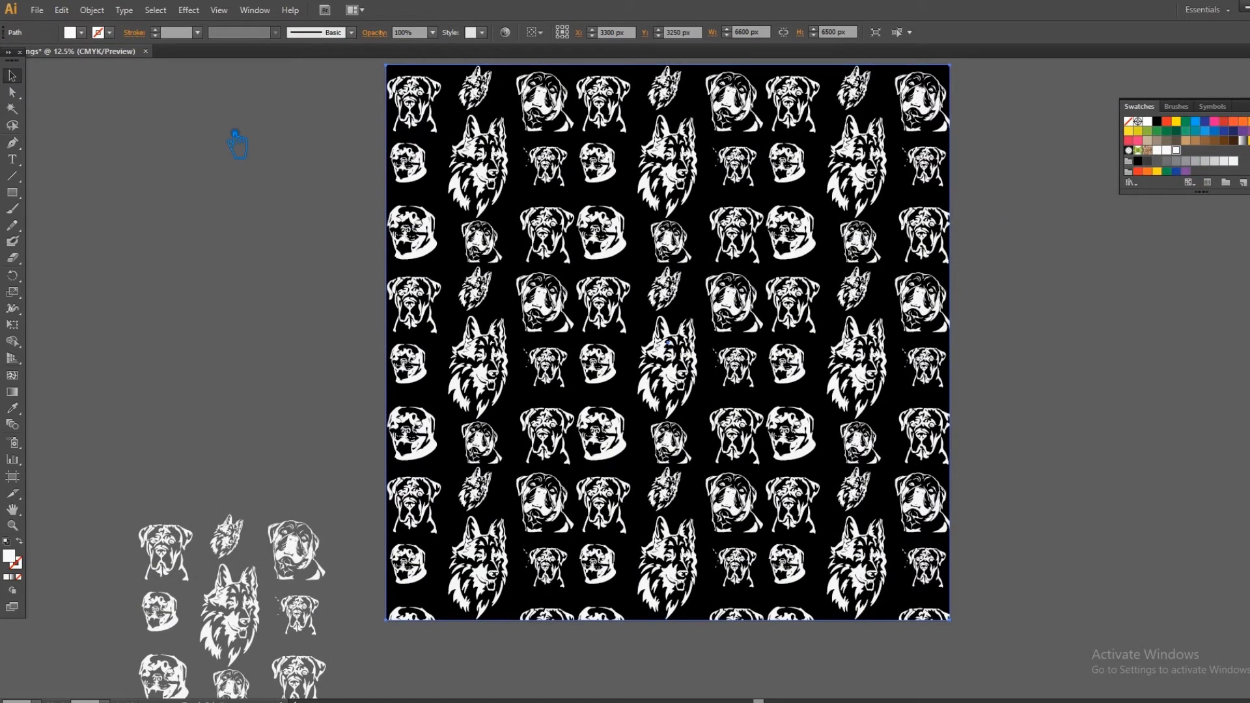
Step: Export the larger pattern via Save for Web as the JPEG Leggings-2
key(ctrl+alt+shift+s)
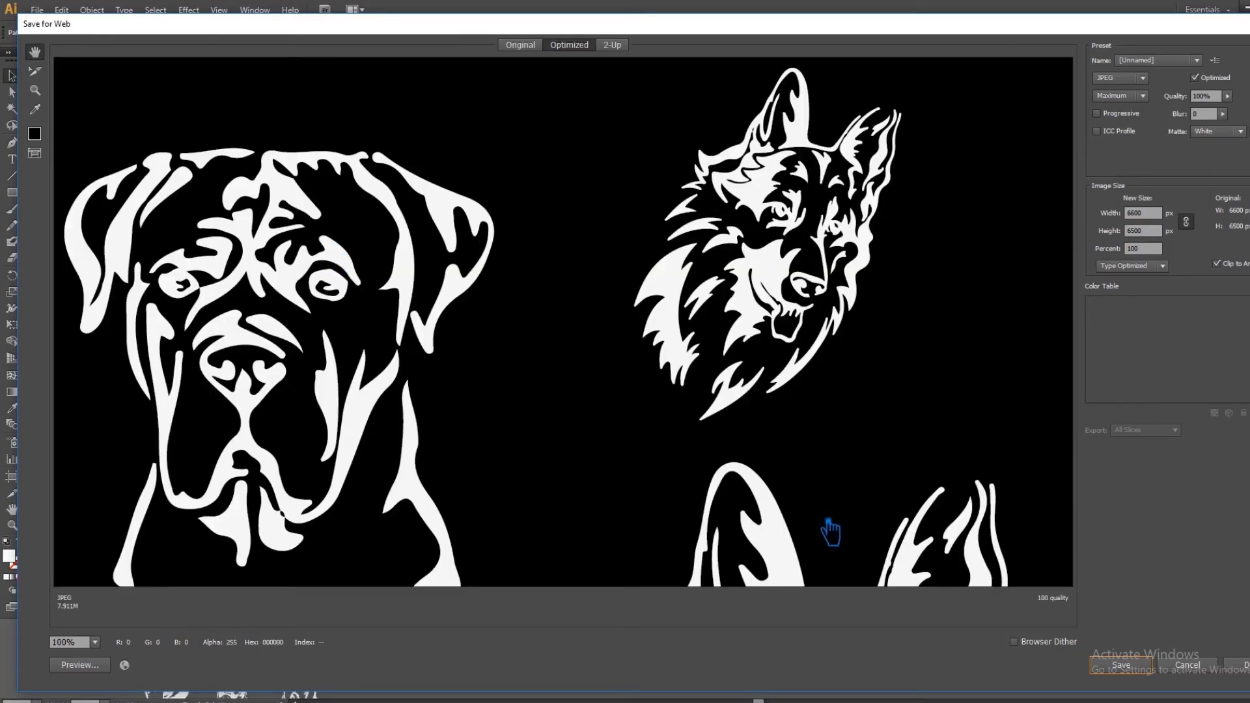
click(1121, 665)
double_click(216, 333)
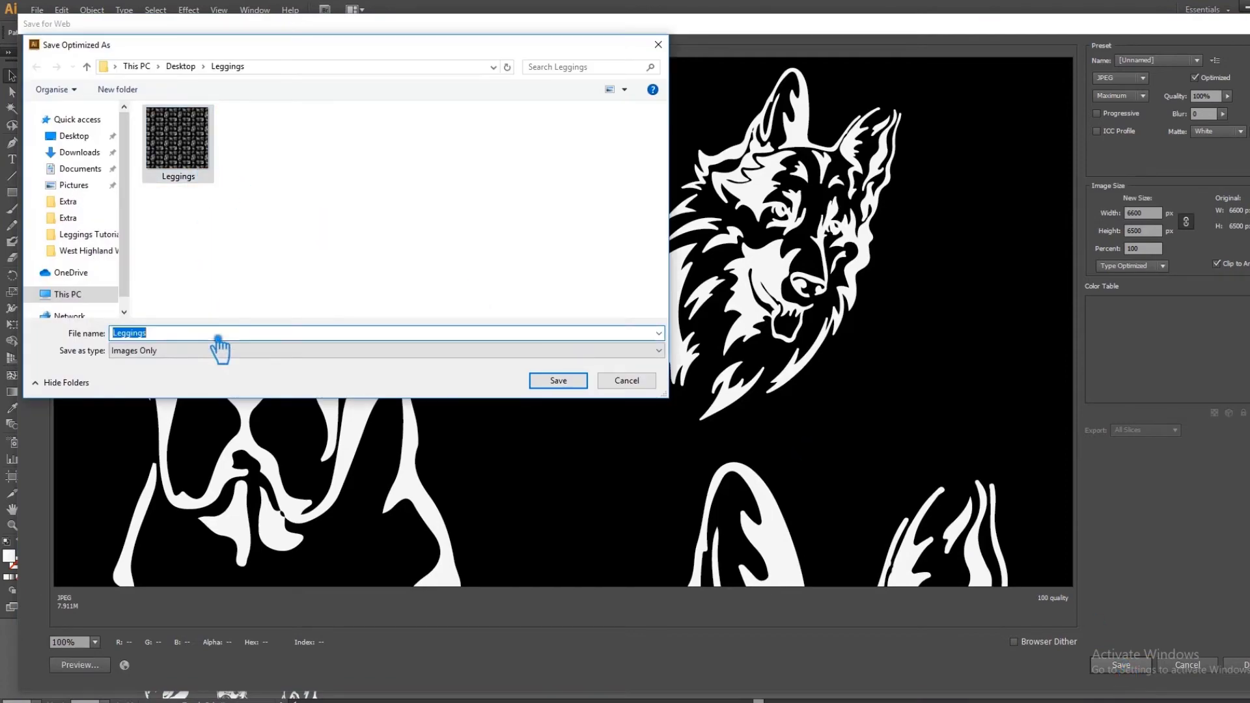
text(2)
click(559, 381)
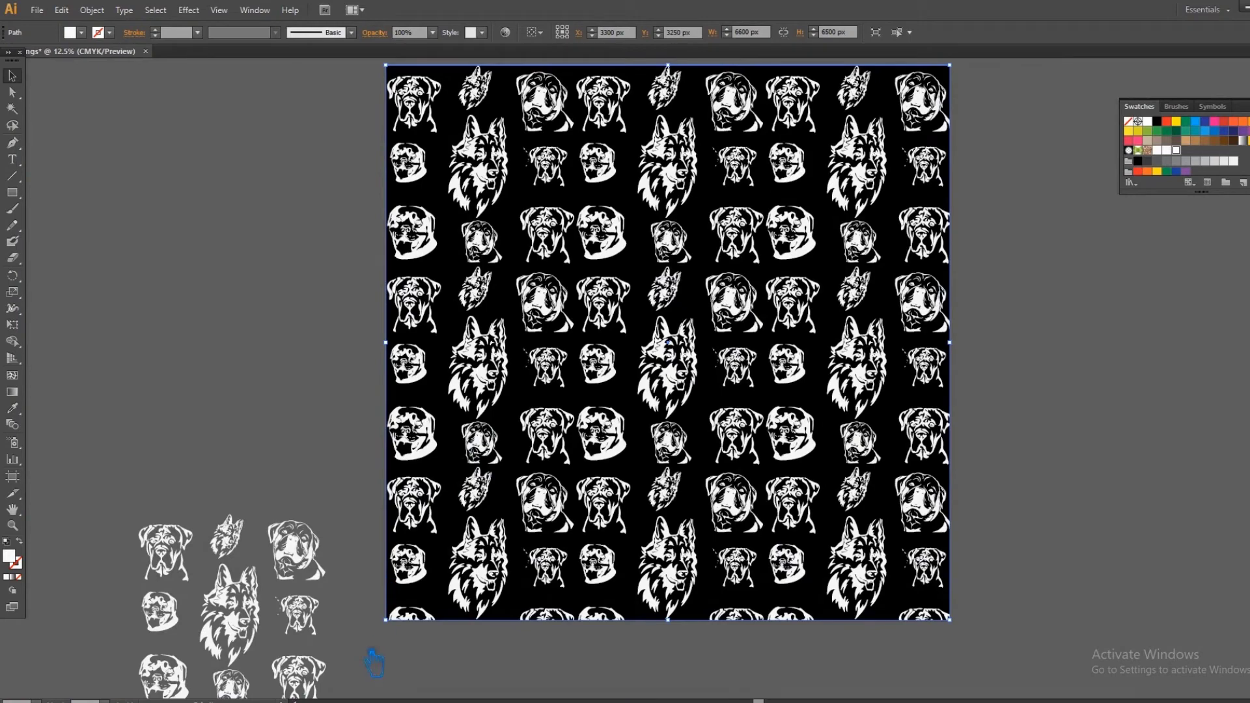
Step: Place Leggings-2 onto the Photoshop leggings template, commit it and save
click(381, 651)
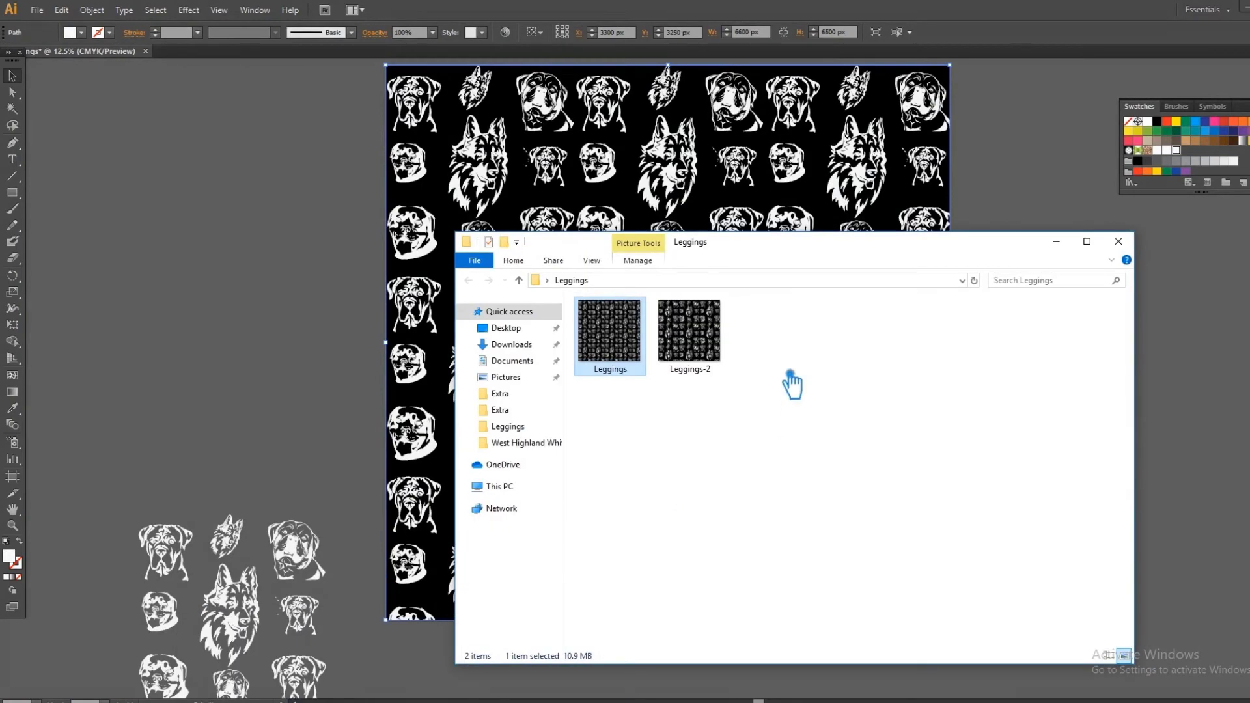
double_click(719, 341)
click(863, 54)
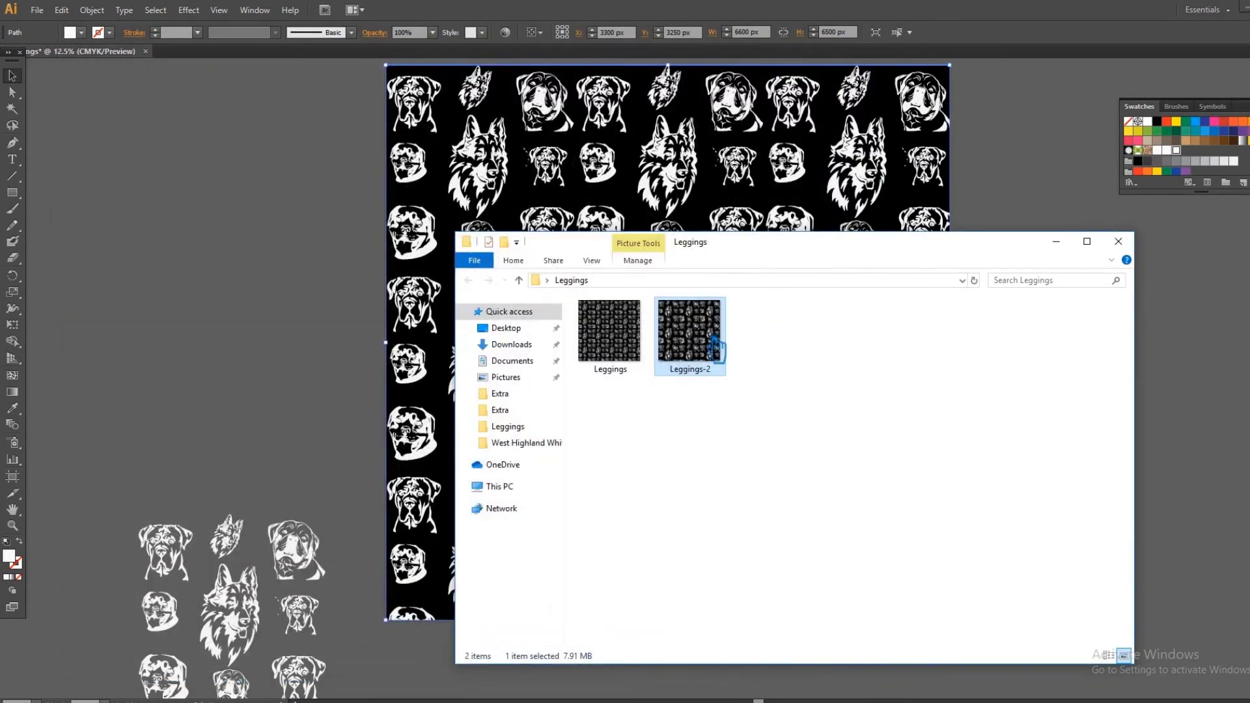
mouse_move(716, 350)
mouse_down()
mouse_move(358, 687)
mouse_move(576, 369)
mouse_up()
click(686, 30)
key(ctrl+s)
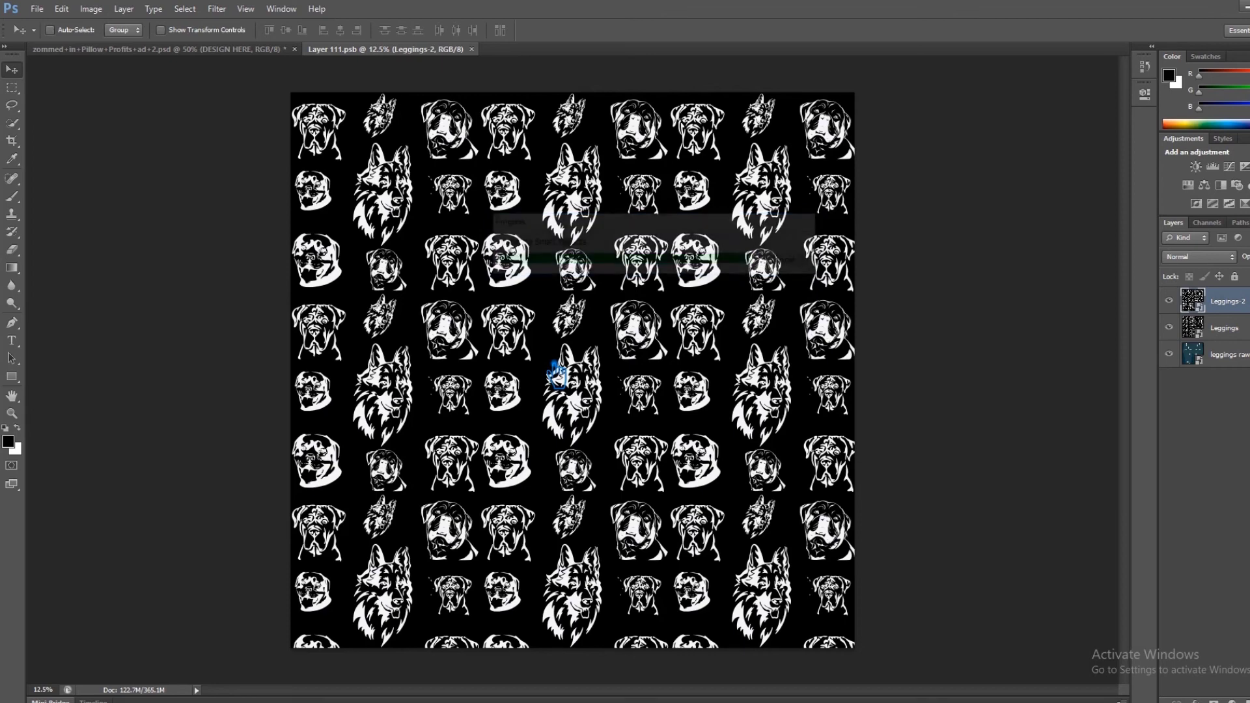
Step: Switch to the leggings mockup to view the larger, more widely spaced dog-head print
click(147, 51)
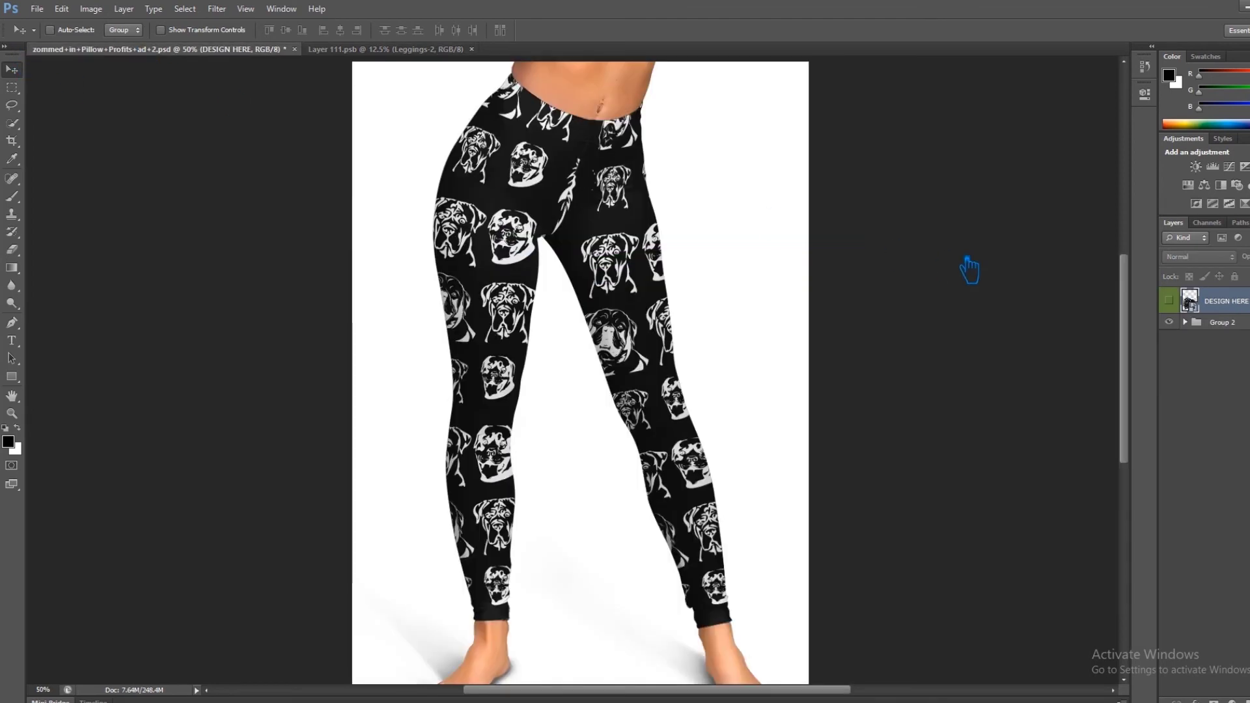